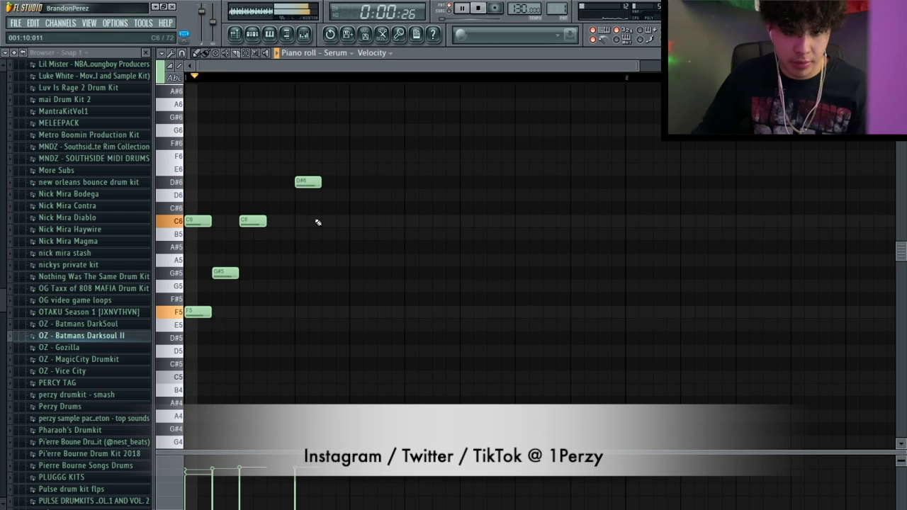
- Complete the half-bar Serum phrase by placing a C6 note followed by a G#5 note after the D#6 note
left_click(354, 209)
key("space")
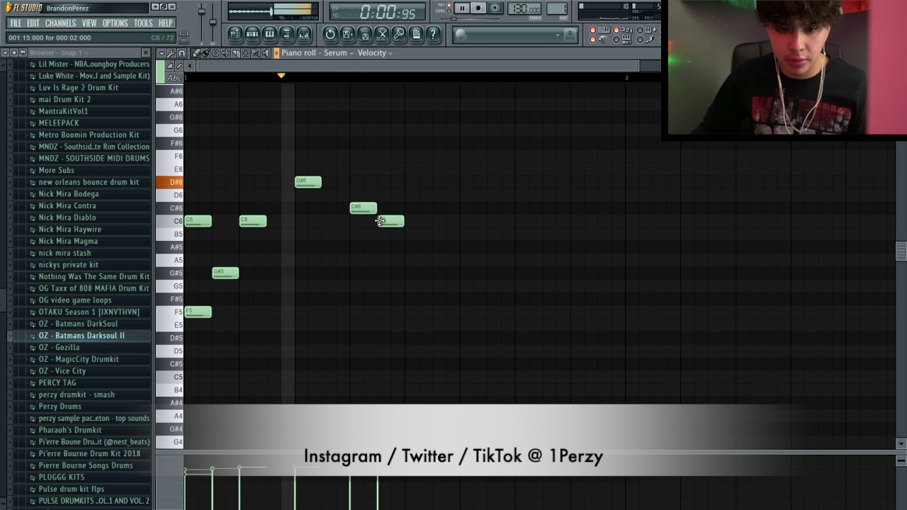
key("space")
key("space")
right_click(363, 210)
key("ctrl+z")
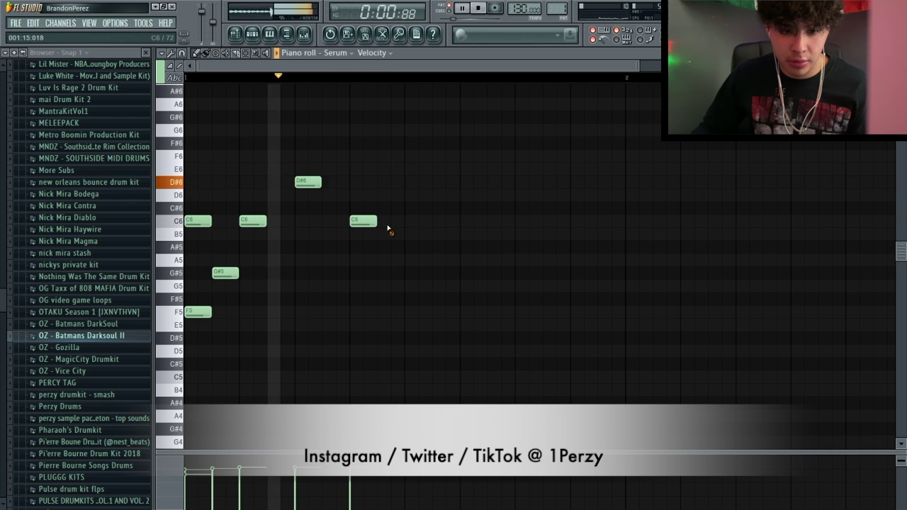
left_click(379, 272)
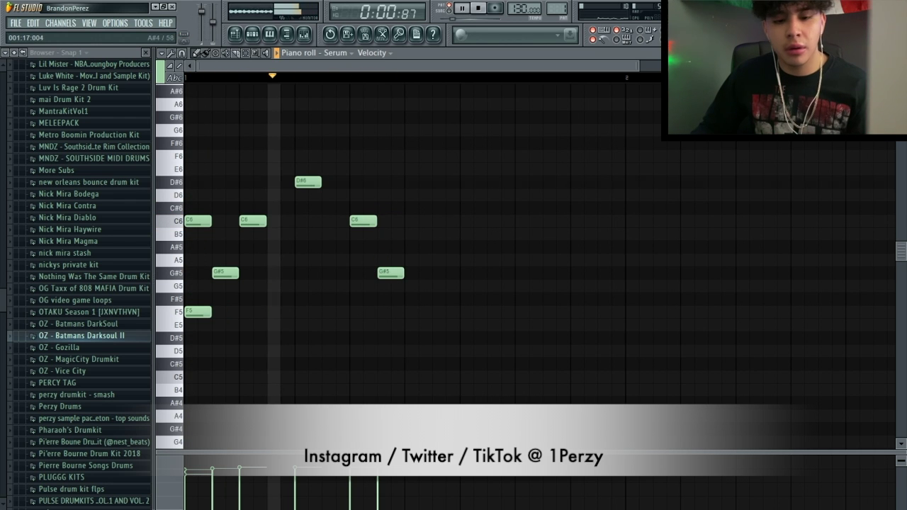
- Duplicate the phrase into the second half of bar 1 and start bar 2 with stacked C#5 and G#5 notes
key("ctrl+b")
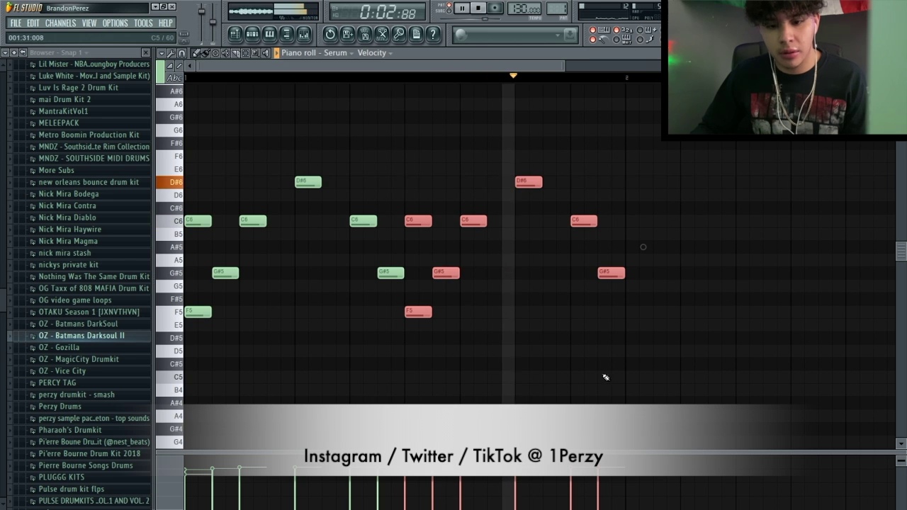
left_click(641, 335)
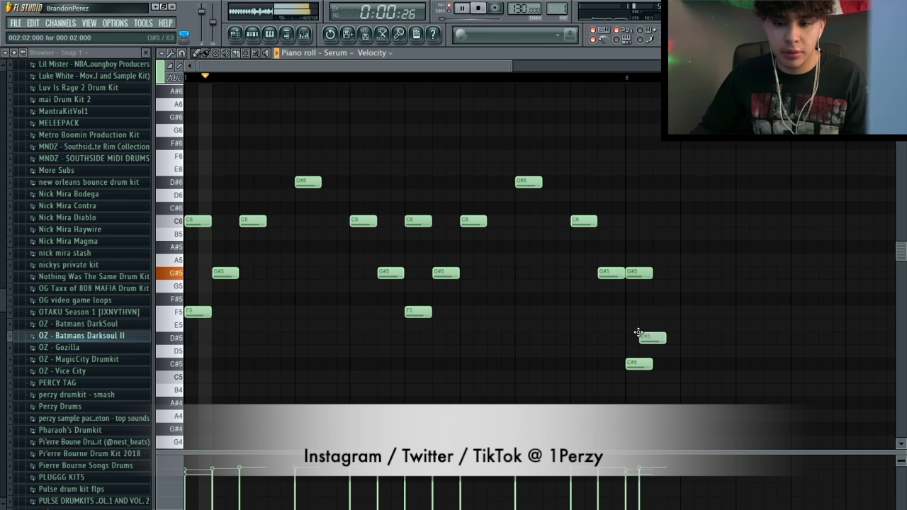
right_click(658, 341)
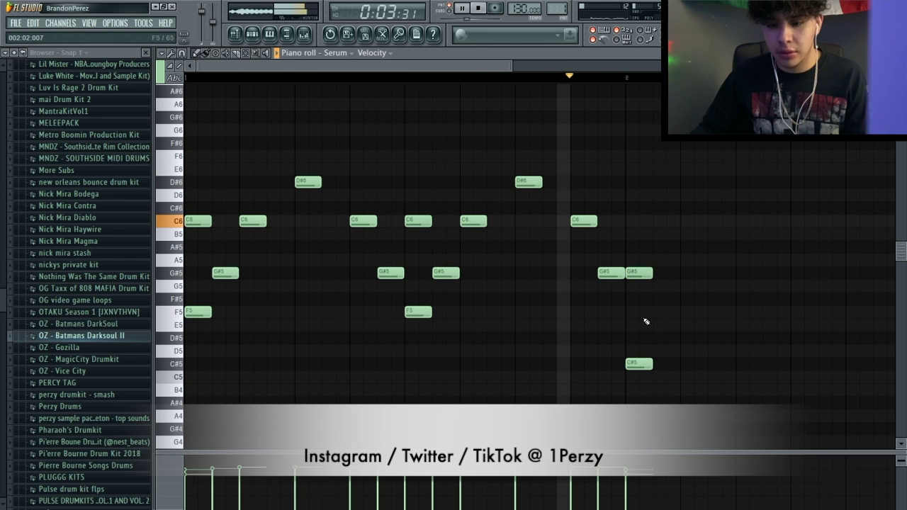
scroll(623, 338, "down", 1)
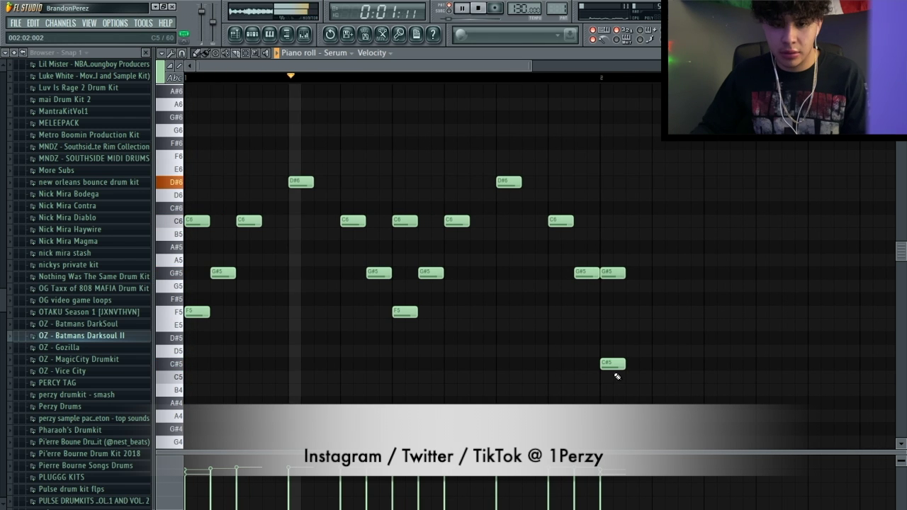
- Duplicate the melody through bar 2 and repeat the C#5 and G#5 pair halfway through that bar
key("ctrl+a")
key("ctrl+b")
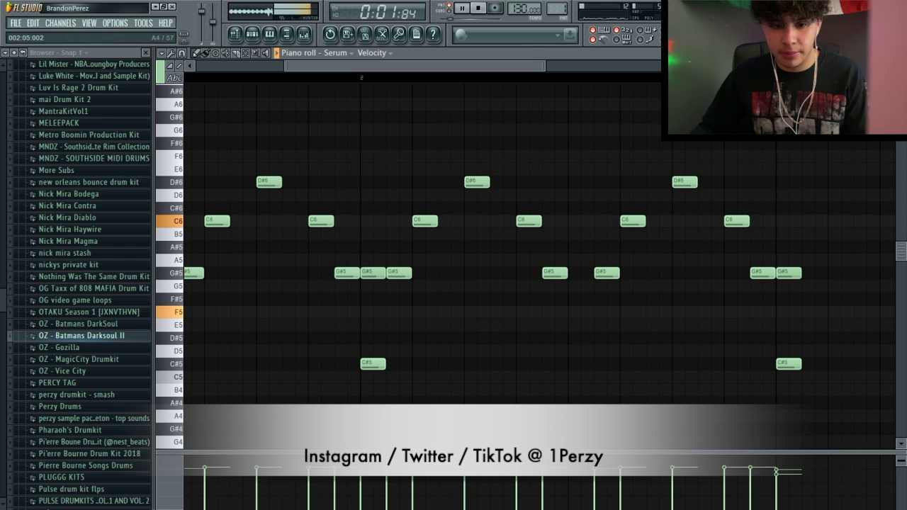
left_click_drag(386, 370, 362, 234)
key("ctrl+b")
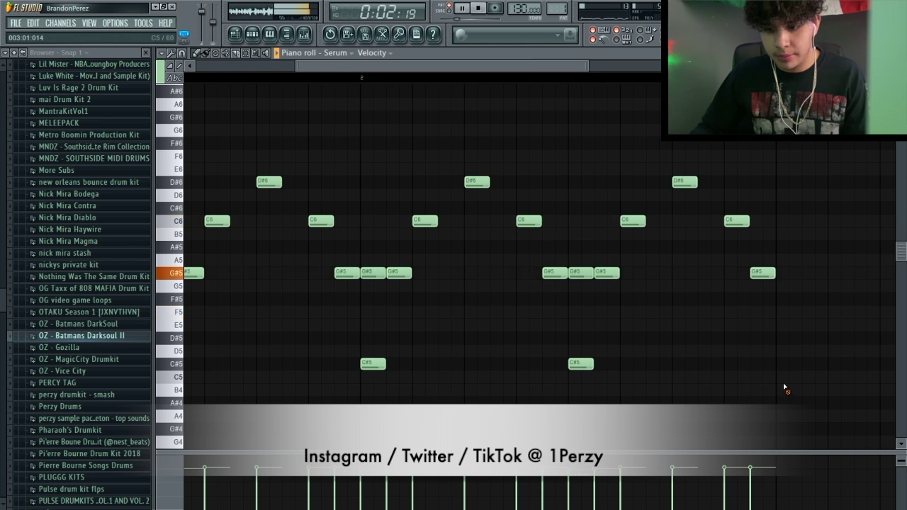
- Delete the surplus G#5 and C#5 notes just past the end of bar 2
scroll(784, 344, "down", 3)
key("ctrl+z")
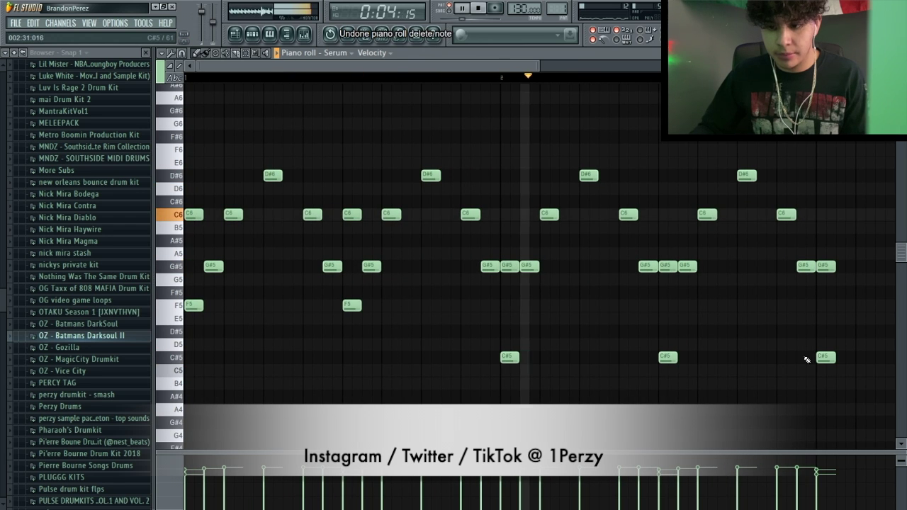
right_click(828, 267)
right_click(828, 357)
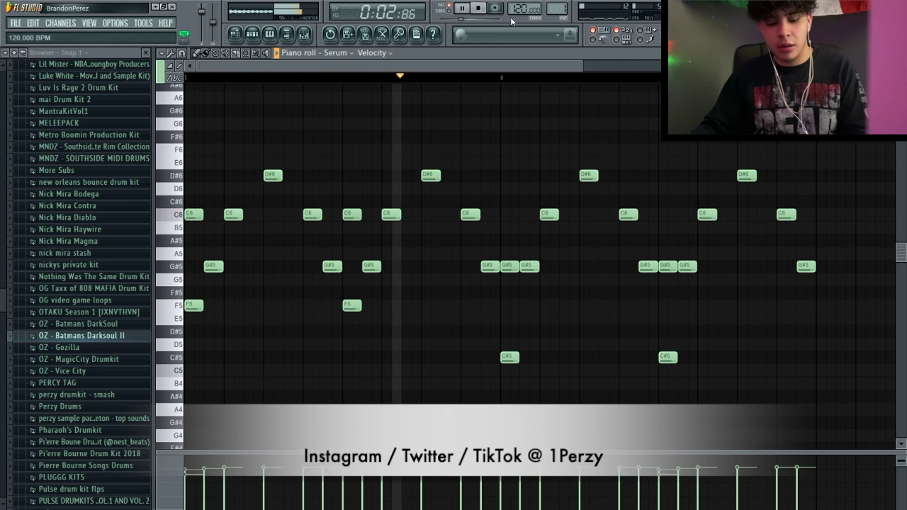
- Randomize the note levels of the Serum melody with the piano roll randomizer
key("alt+r")
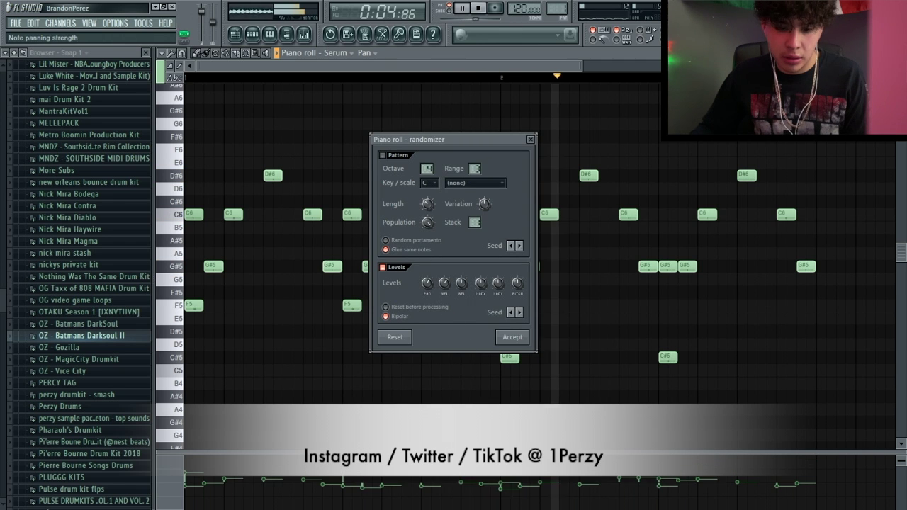
left_click(512, 338)
key("space")
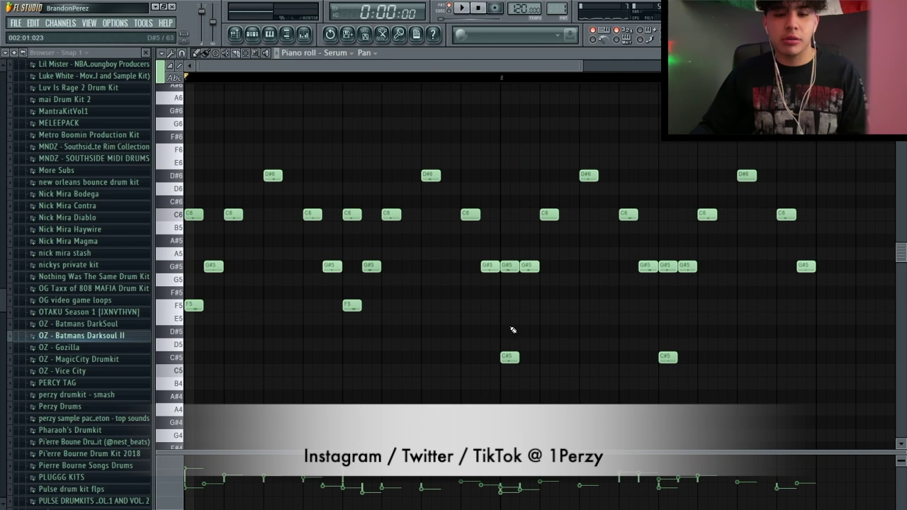
key("alt+r")
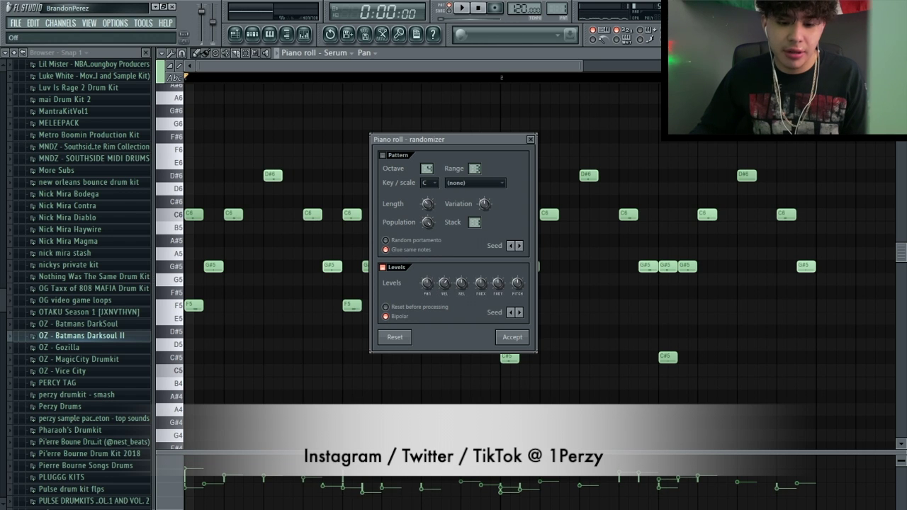
left_click(512, 338)
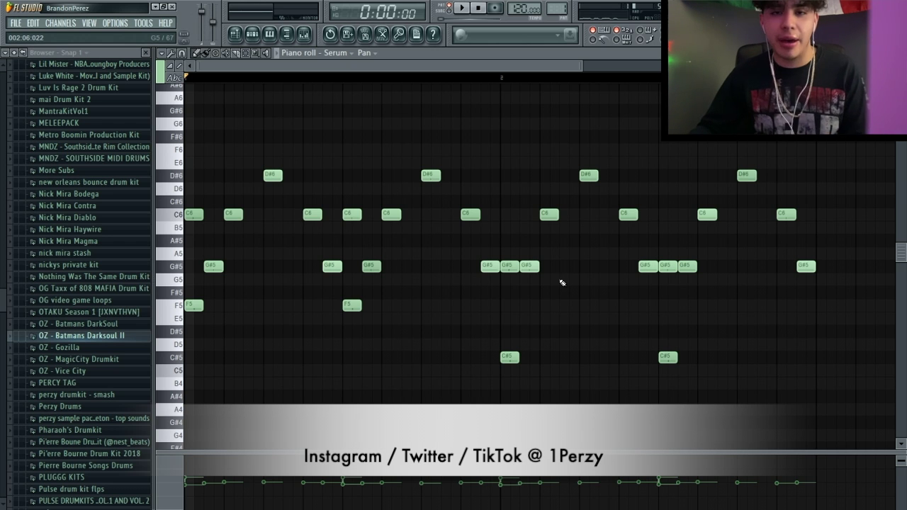
- Transpose all Serum notes up five semitones
key("Up")
key("Up")
key("Up")
key("Up")
key("Up")
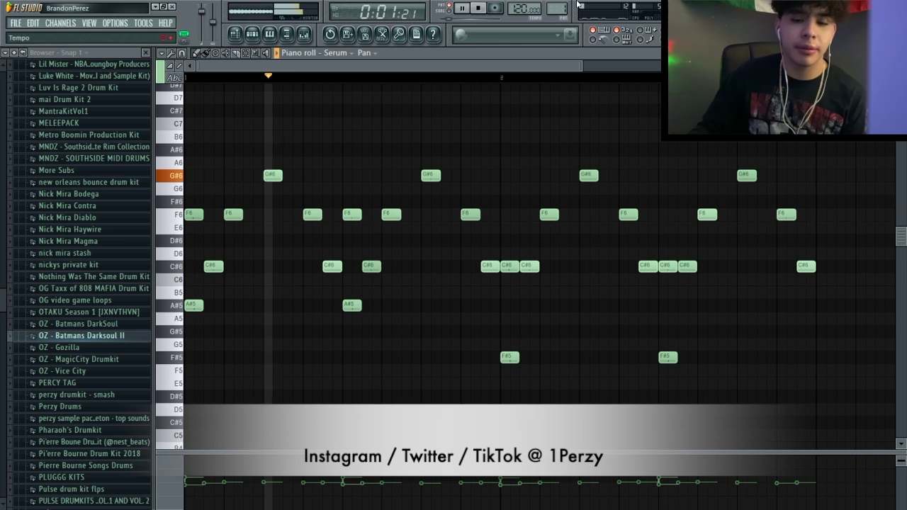
- Lower the Serum channel's volume to 59%
left_click(253, 39)
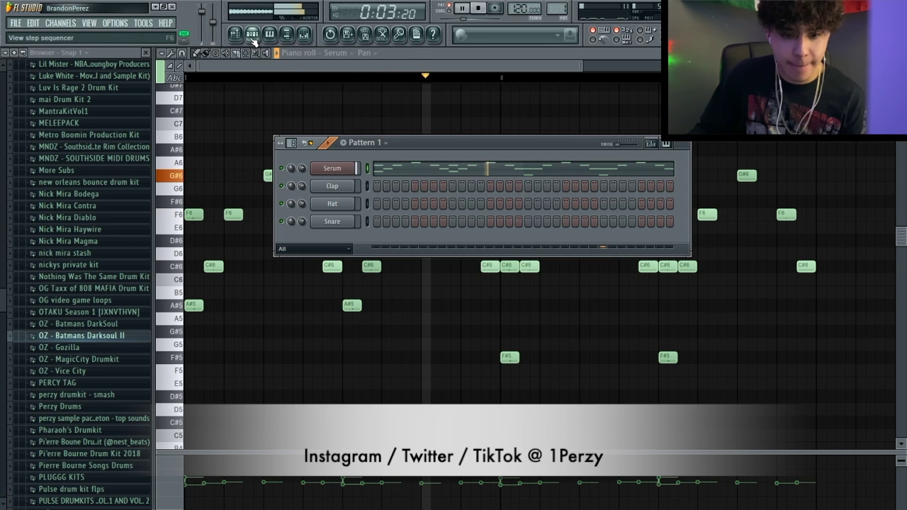
left_click_drag(303, 170, 303, 185)
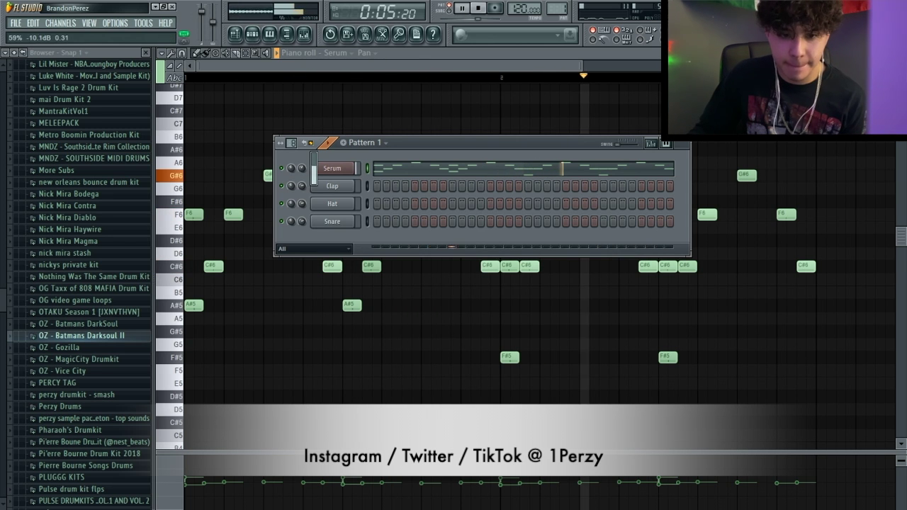
left_click(284, 401)
- Add harmony notes at the start of bar 1: C#7 above the second F6 and D#7 above the first G#6
scroll(269, 376, "up", 3)
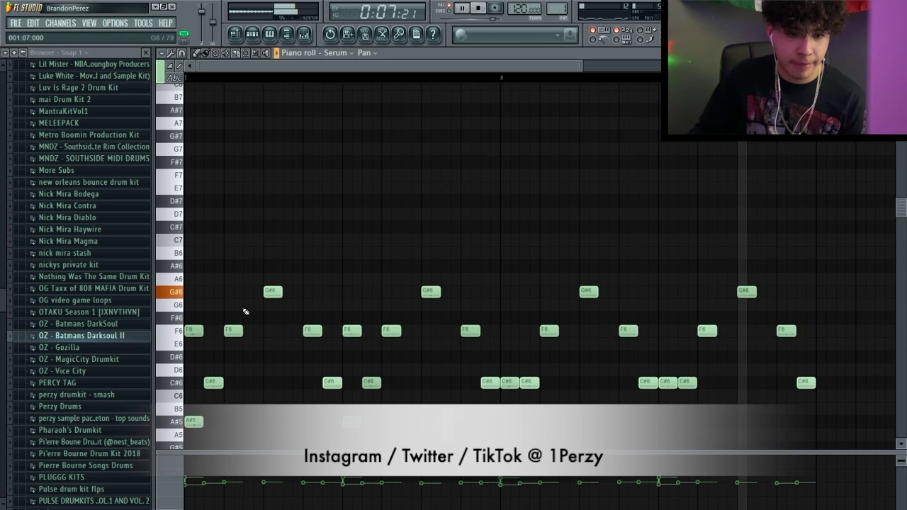
left_click(227, 242)
key("space")
key("space")
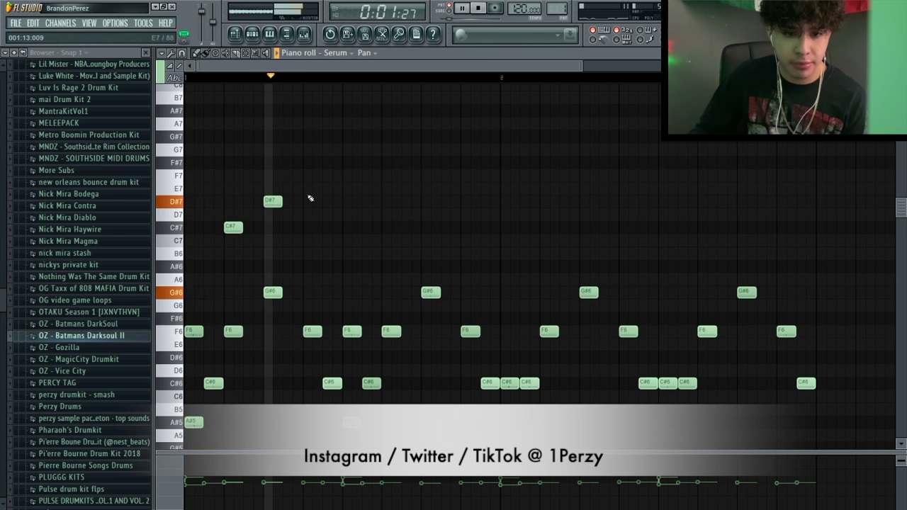
left_click(273, 202)
- Transpose all Serum notes down one octave
key("space")
key("ctrl+Down")
key("space")
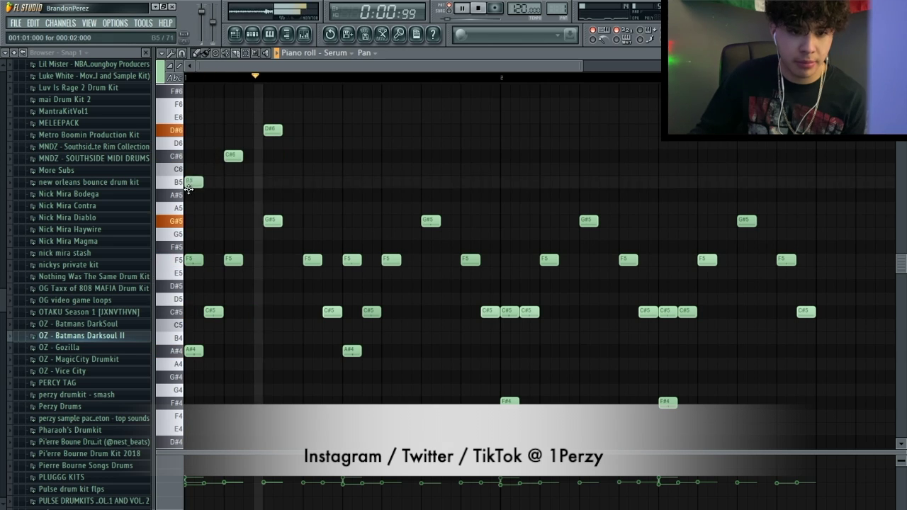
- Fill in bar 1's upper harmony with two A#5 notes, two more C#6 notes and another D#6
left_click(192, 195)
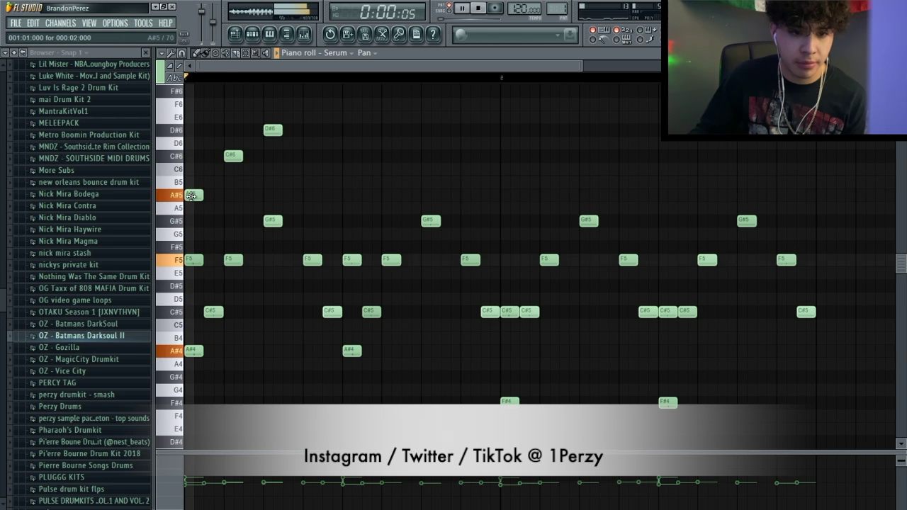
left_click(309, 195)
left_click(354, 156)
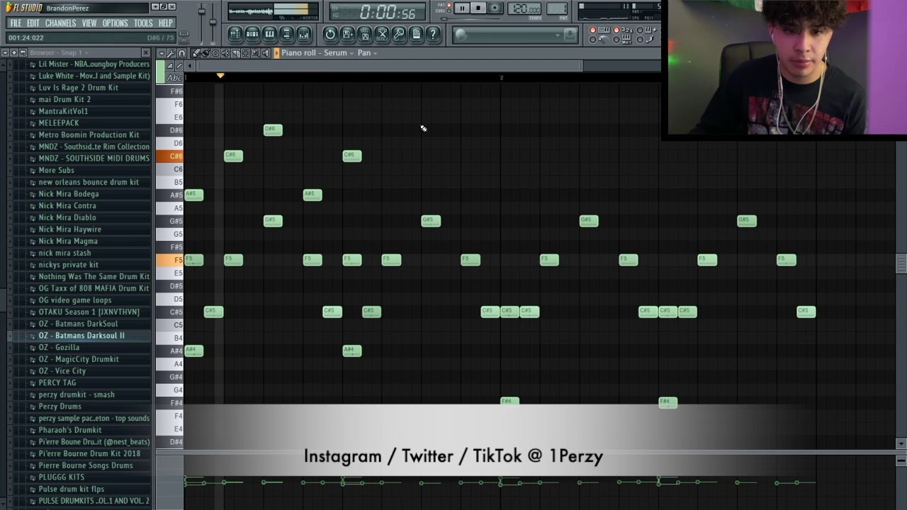
left_click(423, 129)
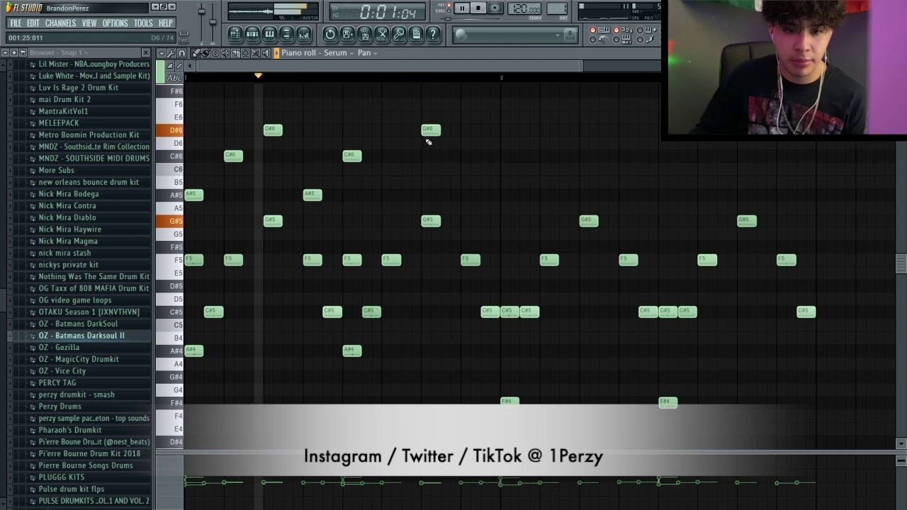
left_click(464, 156)
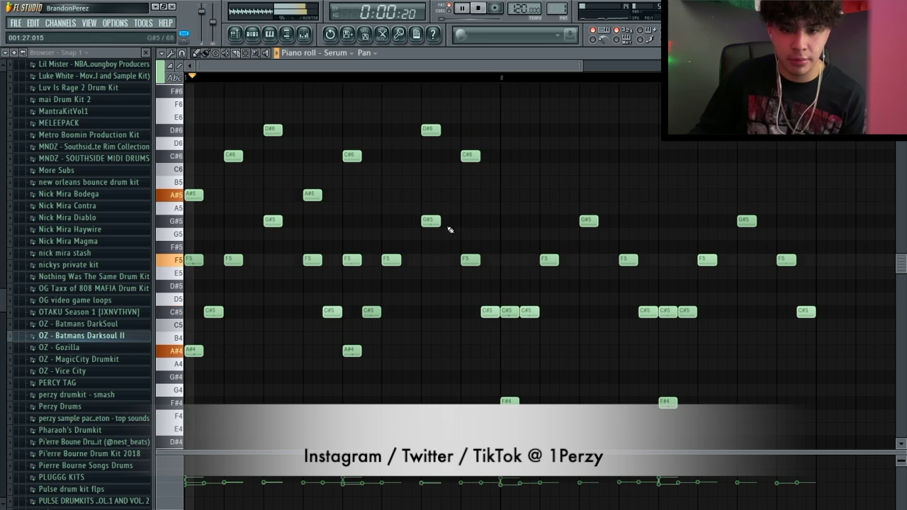
- Add bar 2's harmony with G#5 at its start, A#5 and C#6 around its middle, and C#6 at its end
left_click(501, 194)
left_click_drag(503, 194, 503, 220)
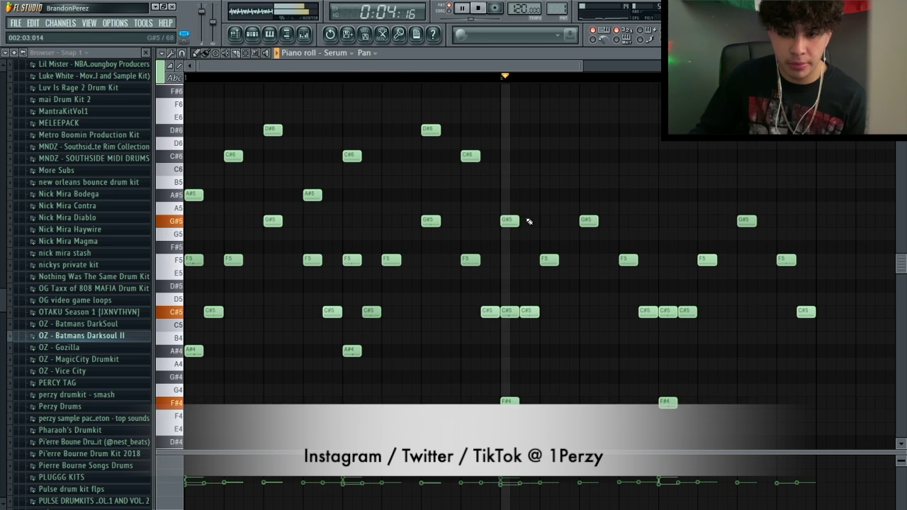
left_click(624, 194)
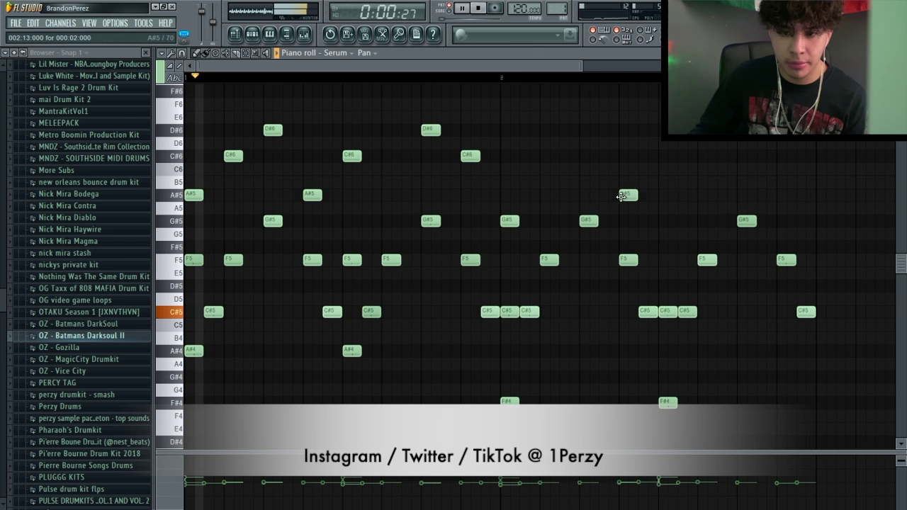
left_click(661, 169)
left_click_drag(660, 171, 660, 158)
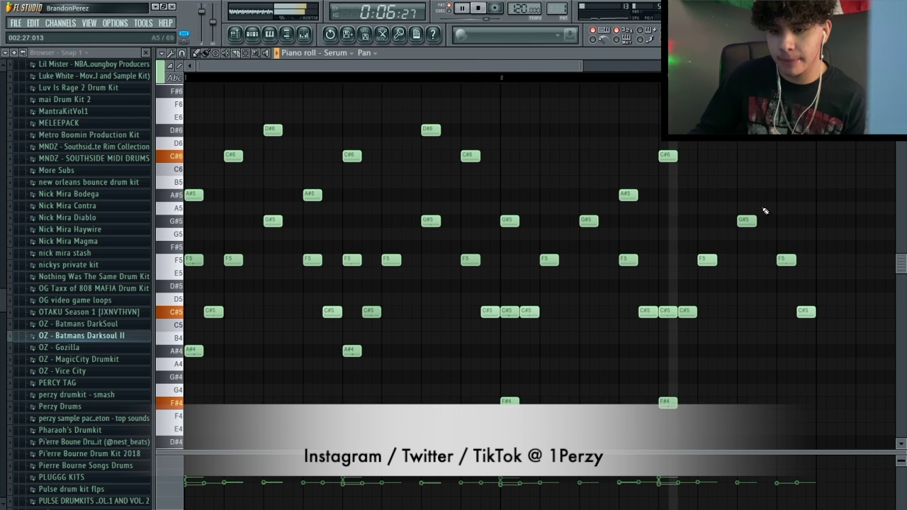
key("space")
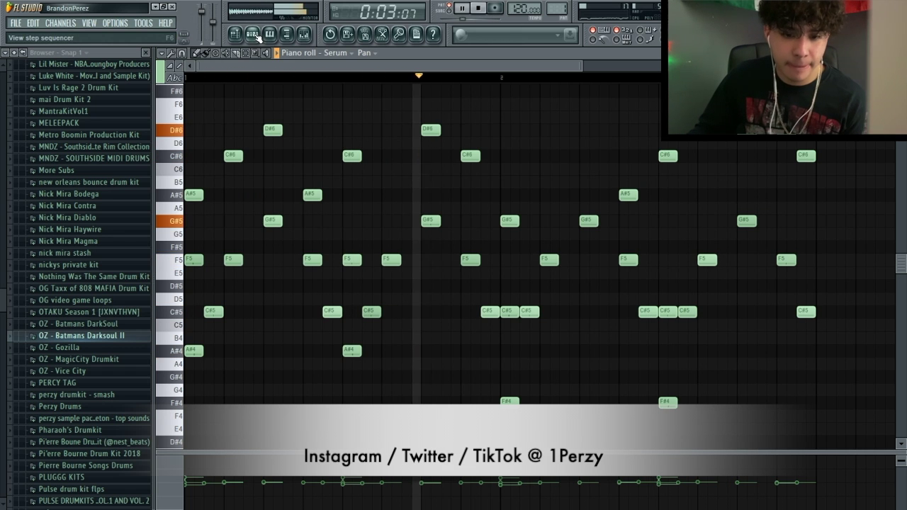
- Raise the melody one octave over sustained A#4 and F#4 bass notes, ending the bass line on a shorter G#4
scroll(402, 296, "down", 2)
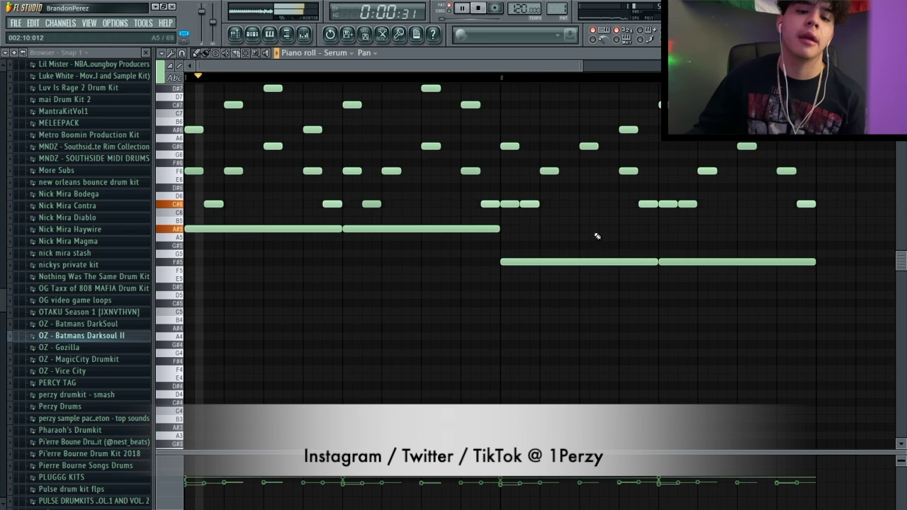
scroll(598, 237, "up", 2)
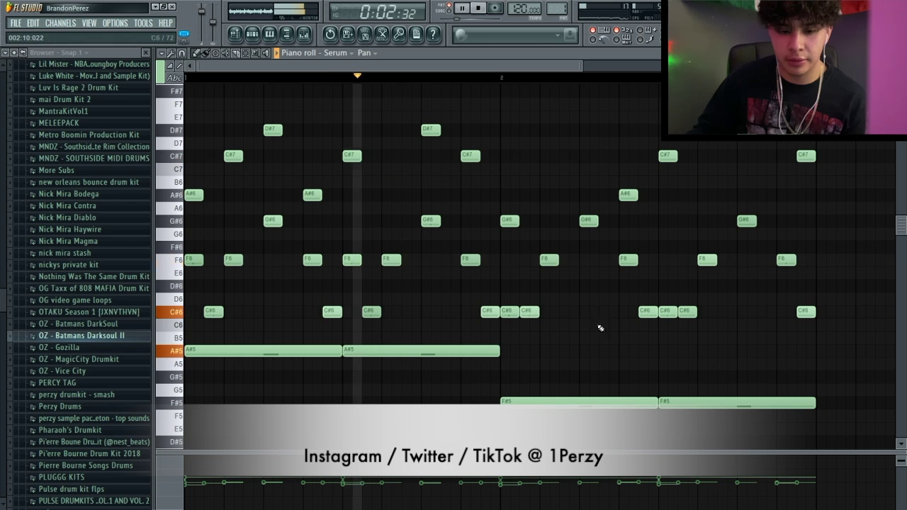
left_click(737, 379)
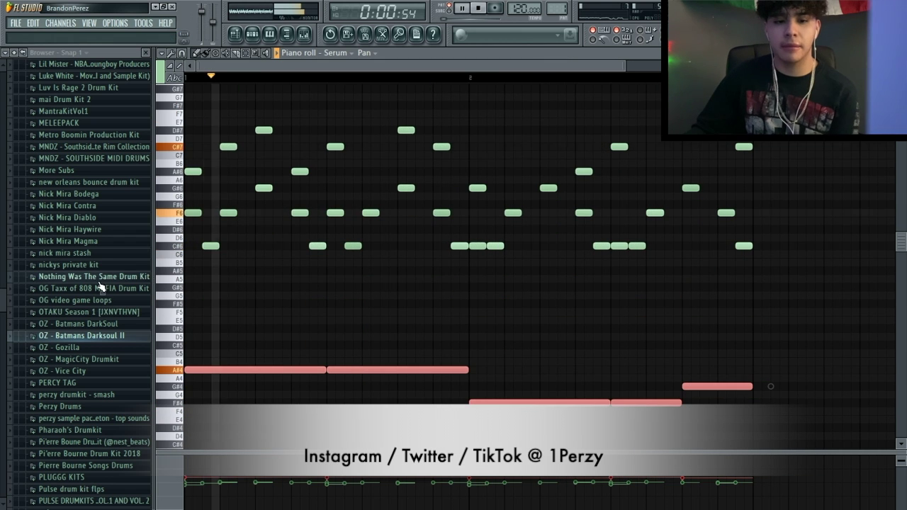
- Move the second sustained bass note, in the latter half of bar 1, up to C#5
left_click(528, 320)
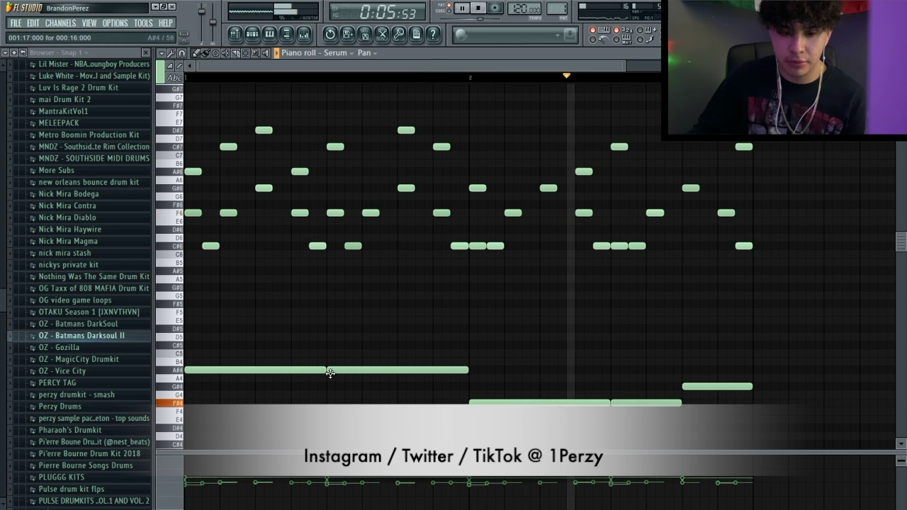
left_click_drag(329, 373, 331, 353)
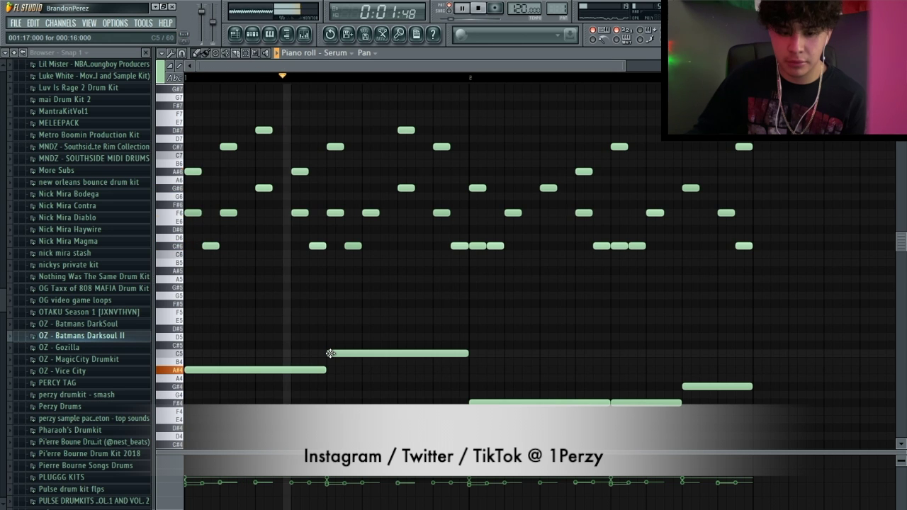
left_click_drag(330, 354, 331, 349)
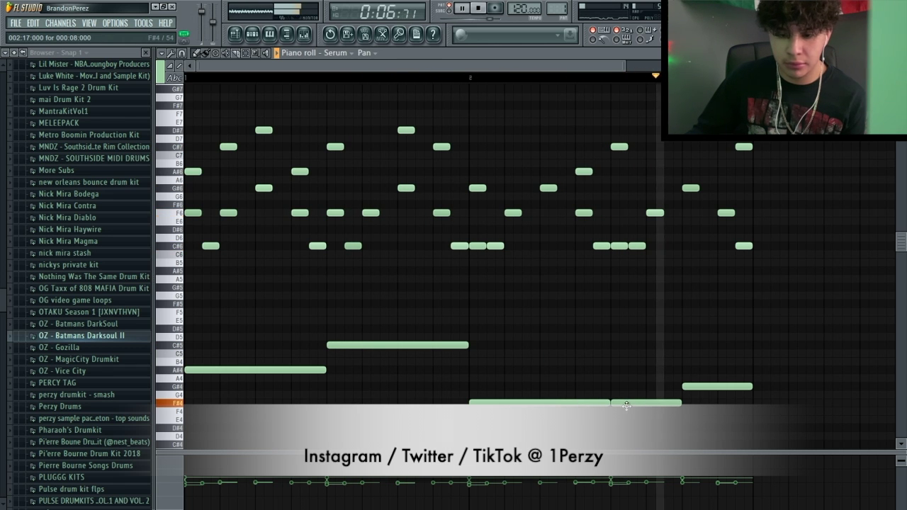
- Raise the bass note starting bar 2's second half to G#4 and the final one to D#5, closing the Serum piano roll
left_click_drag(626, 406, 625, 391)
left_click_drag(683, 387, 686, 346)
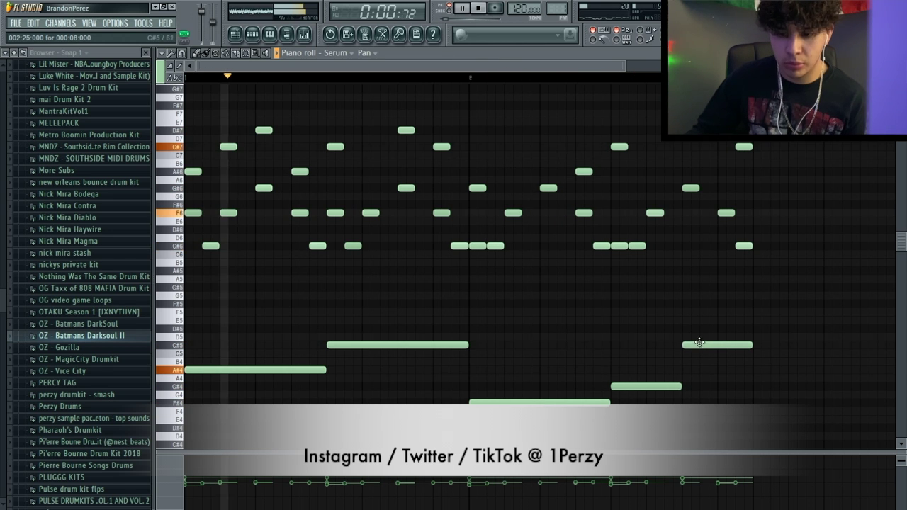
left_click_drag(699, 342, 699, 330)
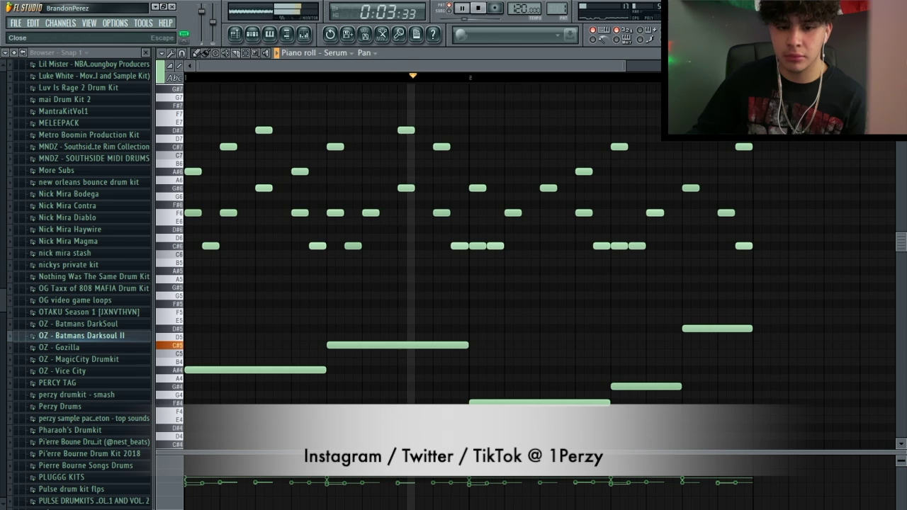
key("Escape")
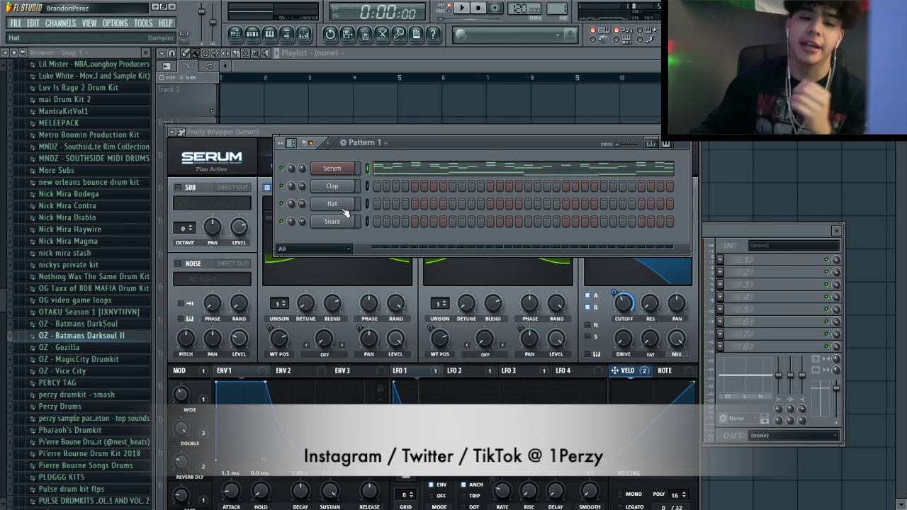
- Replace the Clap channel with Omnisphere using PAD - From somewhere inside sky, and open its piano roll with the Serum notes
right_click(354, 185)
left_click(451, 506)
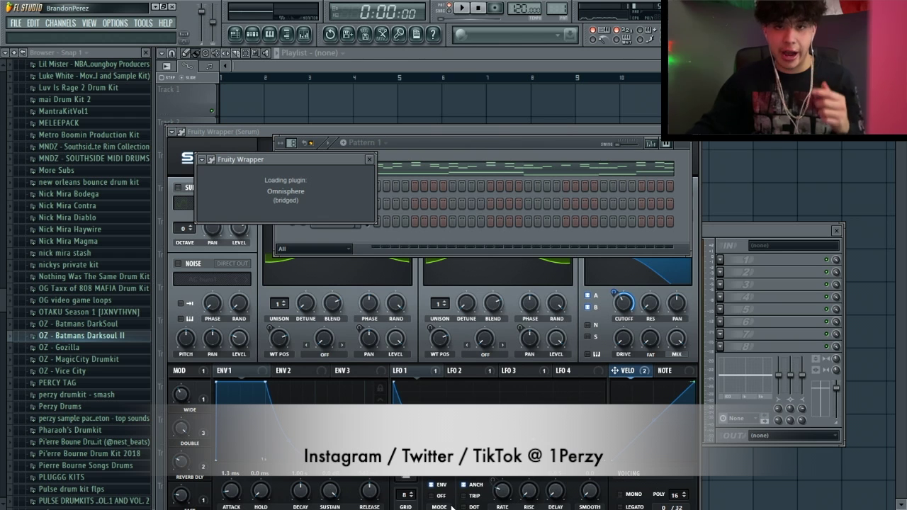
key("space")
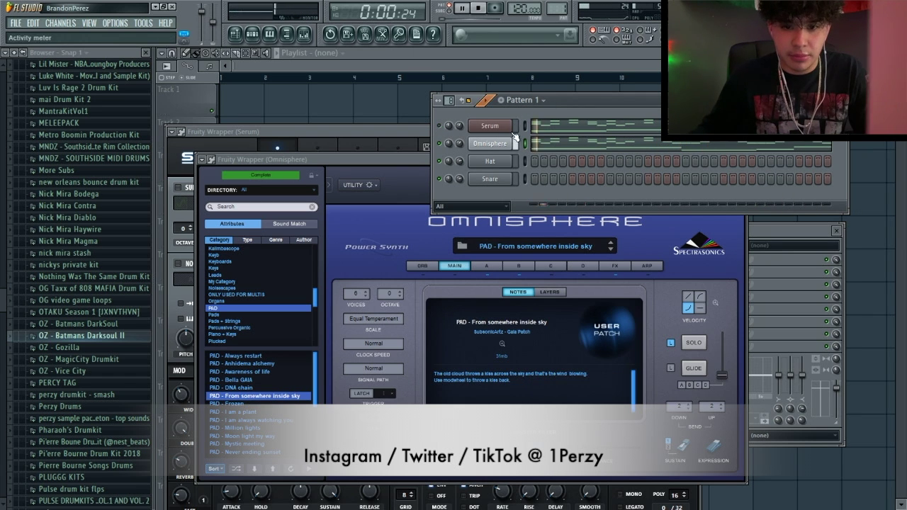
left_click(539, 143)
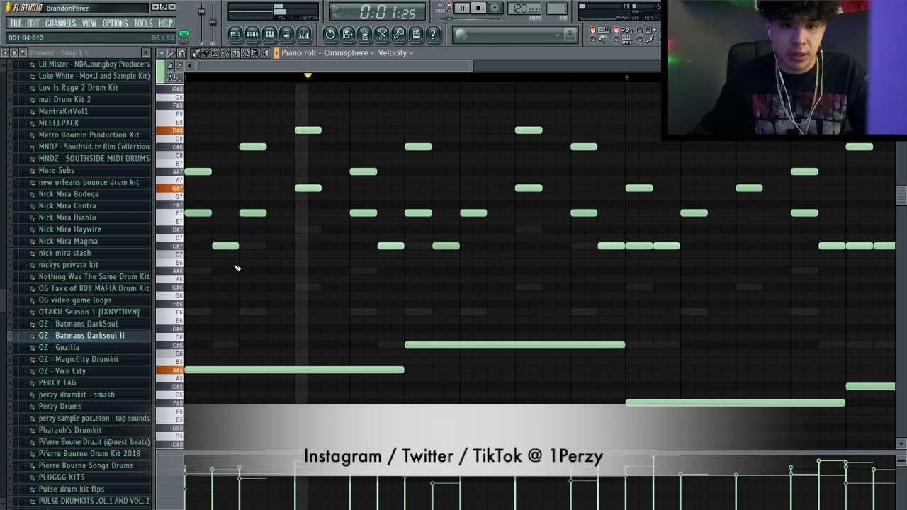
- Delete bar 1's short melody notes in the Omnisphere part, keeping sustained A#6 and C#7 notes above the bass
right_click(202, 212)
right_click(224, 245)
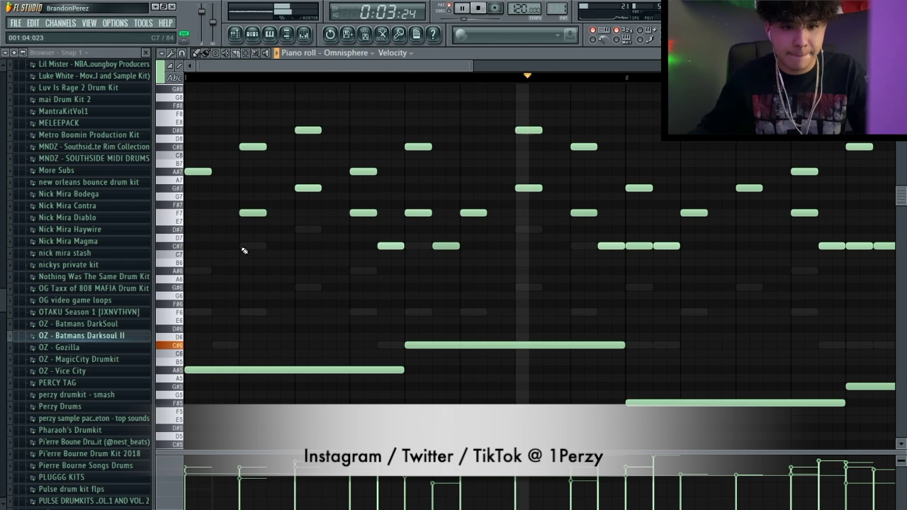
right_click(257, 212)
right_click(305, 187)
right_click(363, 212)
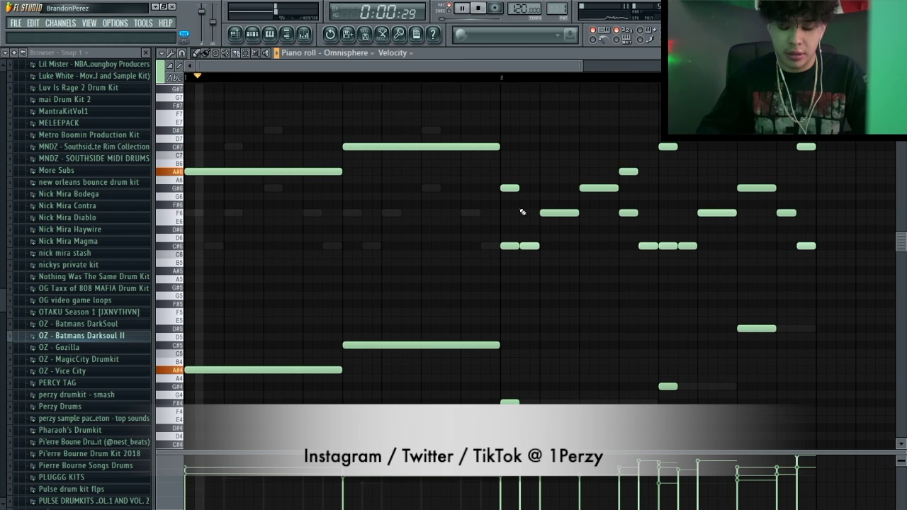
key("space")
key("space")
- Transpose the Omnisphere part down one octave and remove most of the short melody notes before bar 2's last quarter
right_click(510, 246)
right_click(530, 246)
right_click(560, 212)
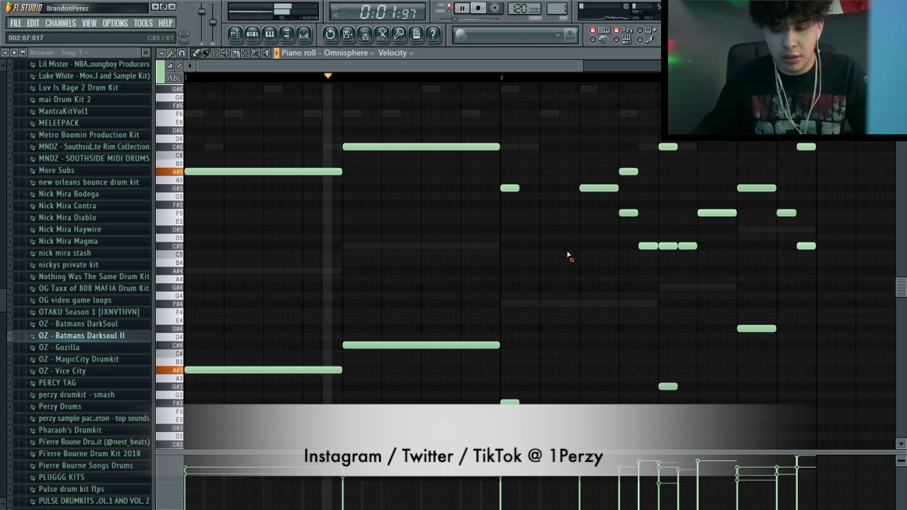
right_click(599, 188)
right_click(629, 171)
right_click(629, 213)
right_click(687, 246)
right_click(718, 212)
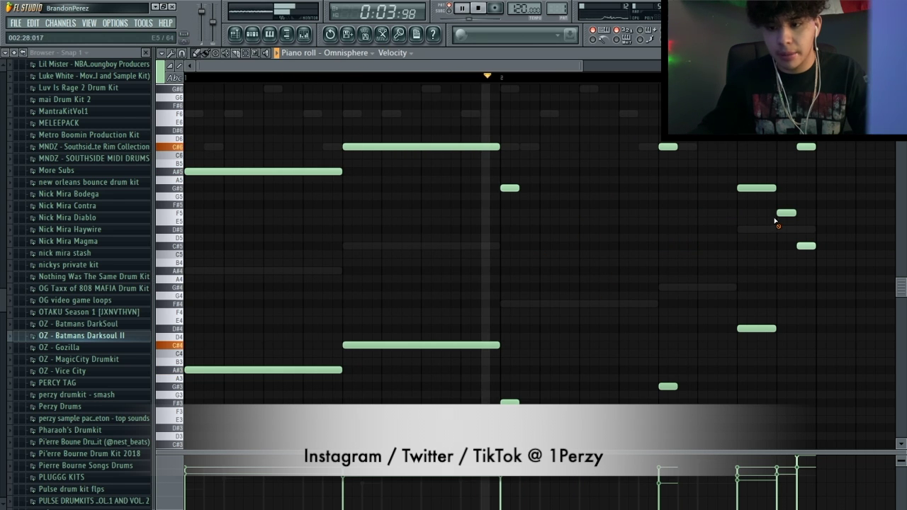
- Clear all remaining notes from the last quarter of bar 2, including the D#4 bass note
right_click(786, 212)
right_click(757, 187)
scroll(843, 181, "down", 1)
scroll(843, 182, "up", 2)
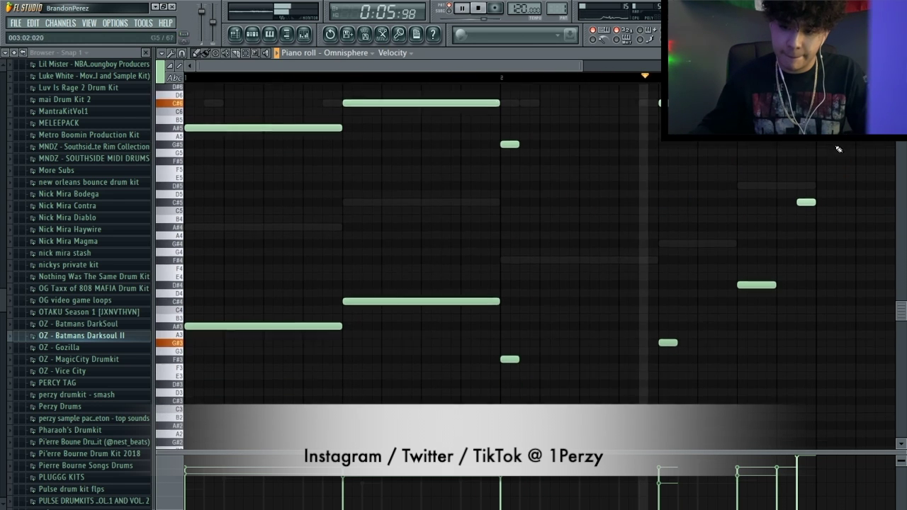
right_click(806, 279)
right_click(756, 362)
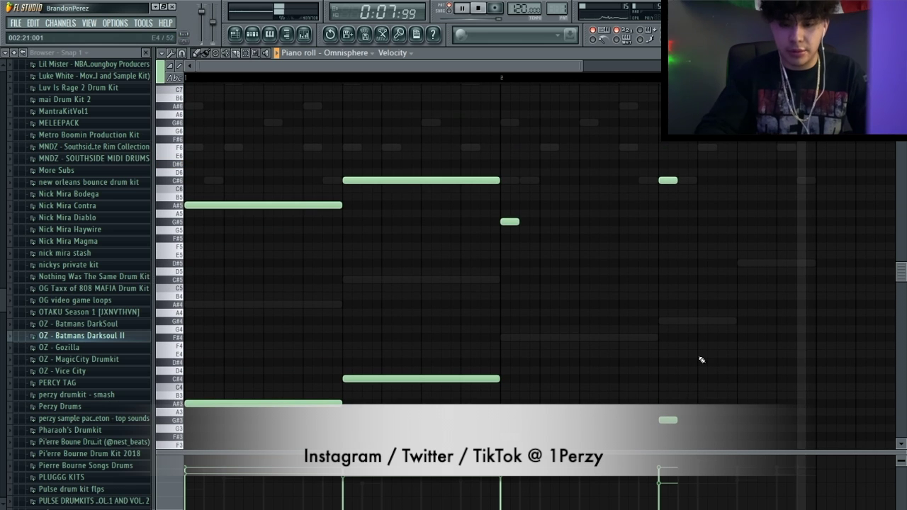
- Extend G#5 and F#3 across the first half of bar 2, and C#6 and G#3 across its second half
key("ctrl+l")
left_click_drag(684, 205, 639, 421)
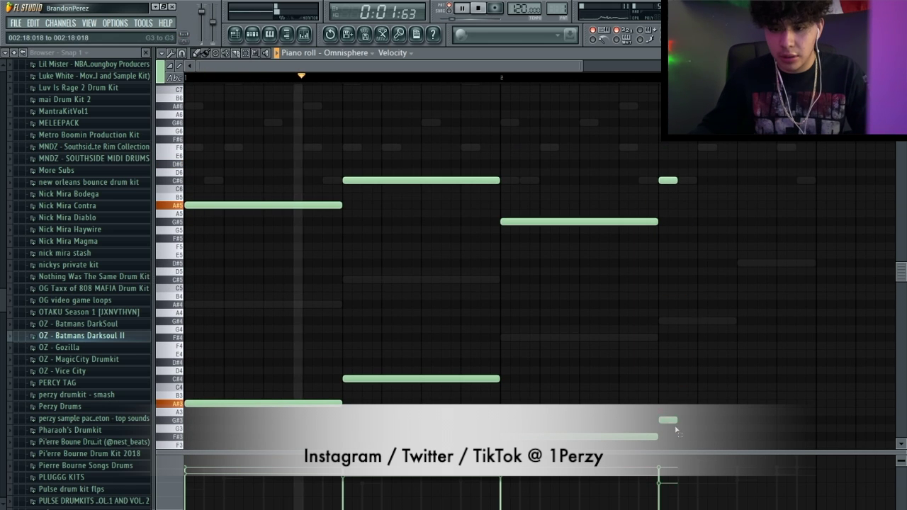
left_click_drag(753, 139, 660, 431)
scroll(695, 323, "up", 1)
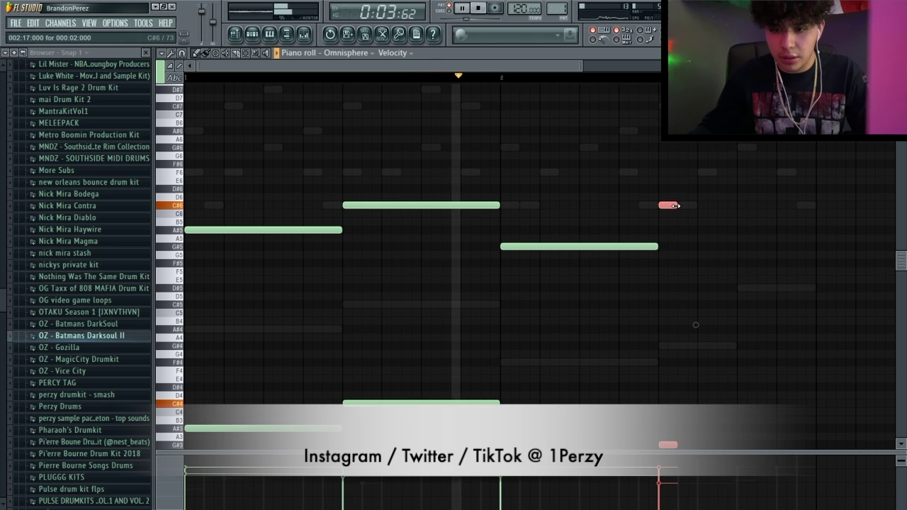
left_click_drag(676, 206, 813, 227)
key("space")
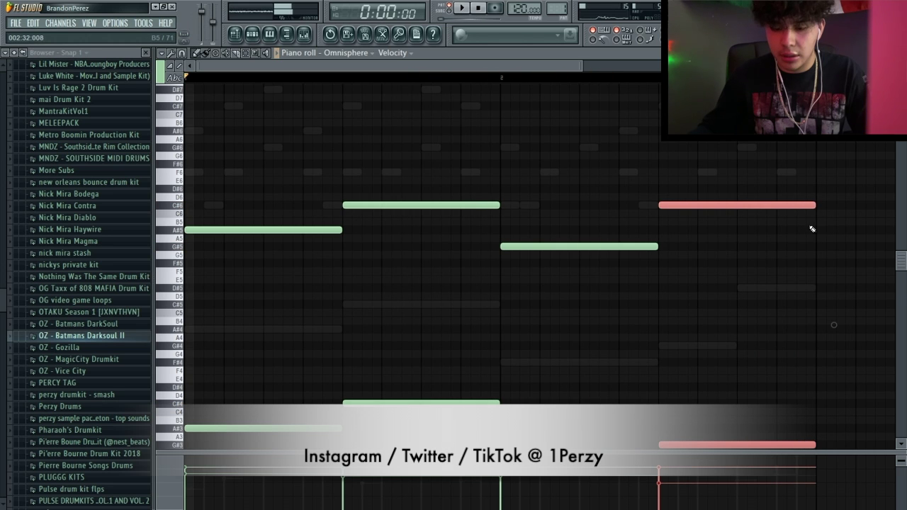
- Duplicate the four low bass notes one octave higher as A#4, C#5, F#4 and G#4
scroll(784, 333, "down", 3)
left_click_drag(758, 444, 232, 237)
key("ctrl+c")
key("ctrl+v")
key("ctrl+Up")
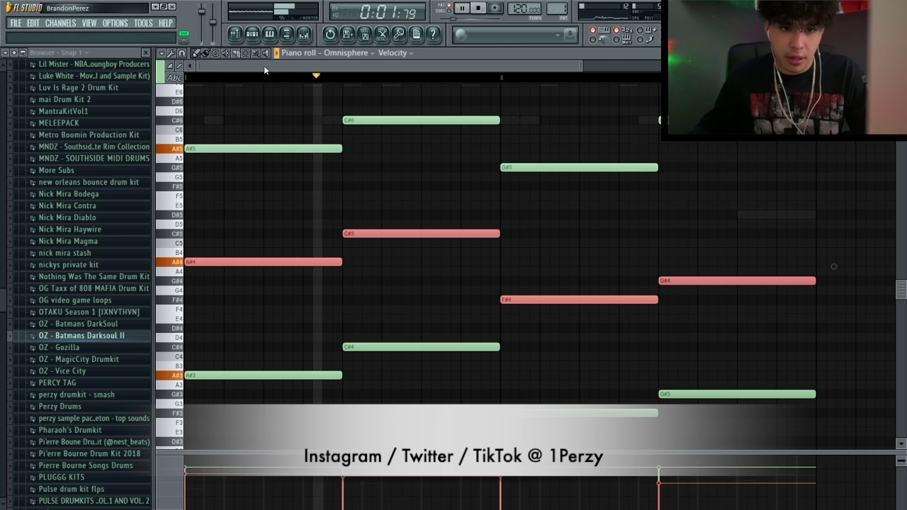
- Load the Angels of Mercy patch from Omnisphere's Pads category and set its octave to -1
left_click(253, 35)
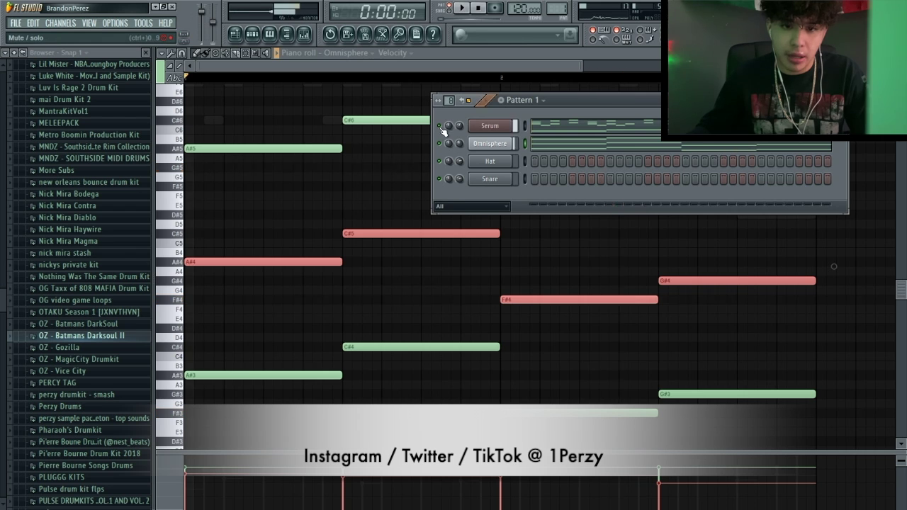
left_click(489, 143)
key("space")
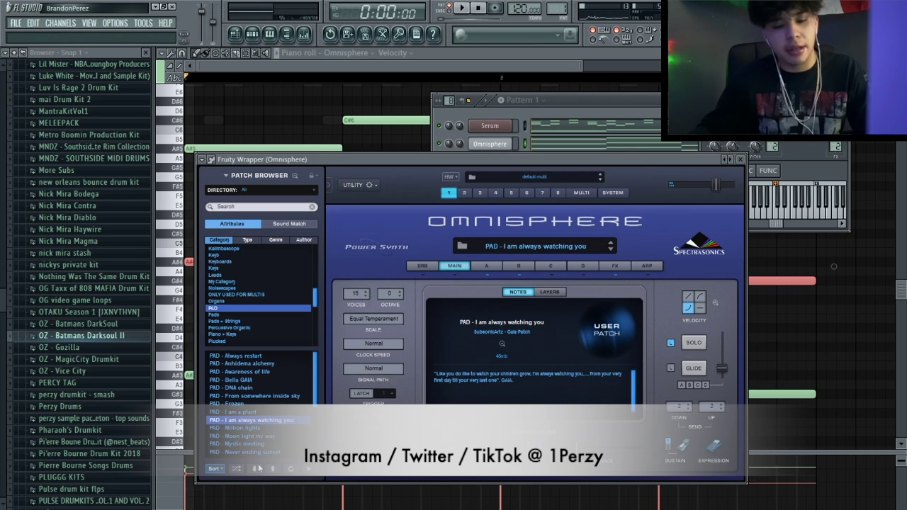
key("Down")
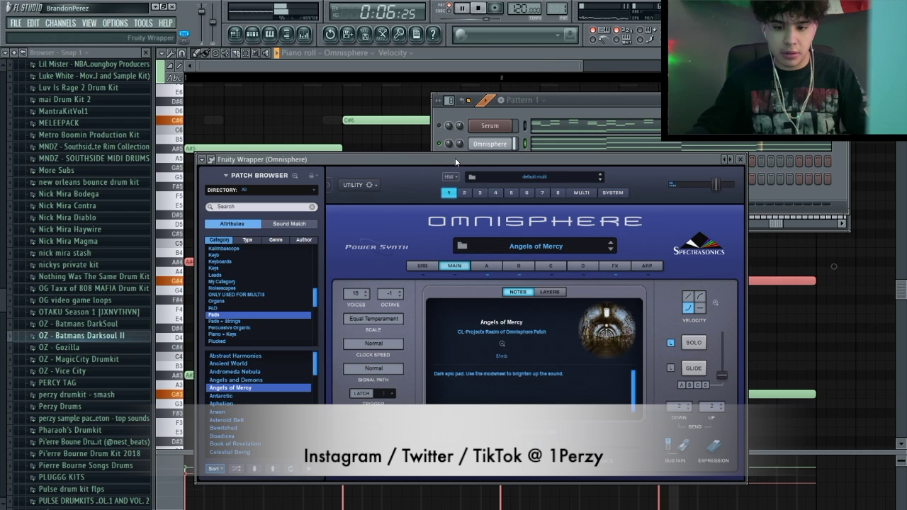
- Raise all the Omnisphere pad notes one octave and close the piano roll
left_click(546, 148)
left_click(555, 148)
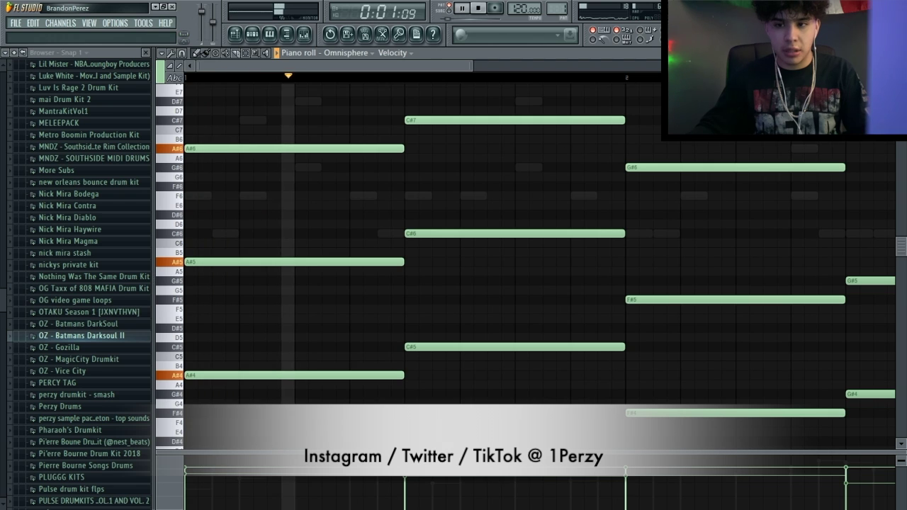
key("F7")
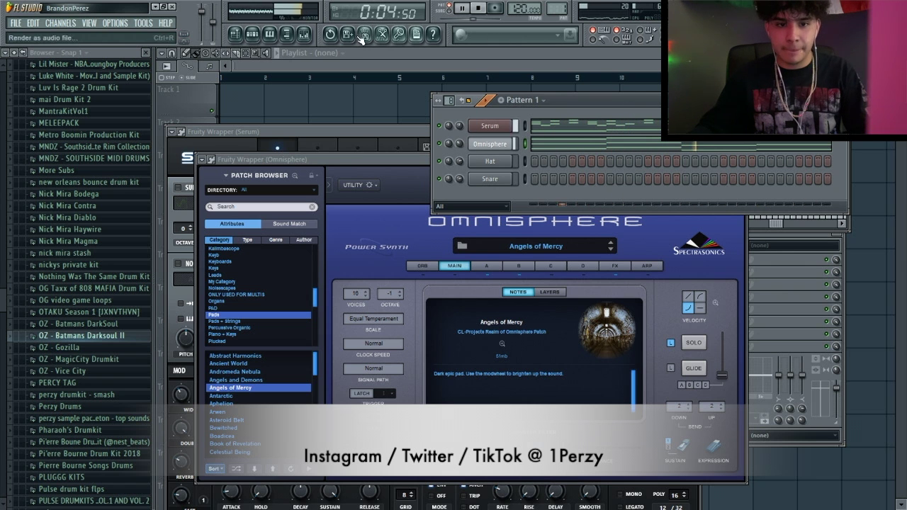
- Start the 808_mira_based line with A#5 shortened to seven steps and an equally long C#6 at step 21 of bar 1
left_click(304, 36)
key("space")
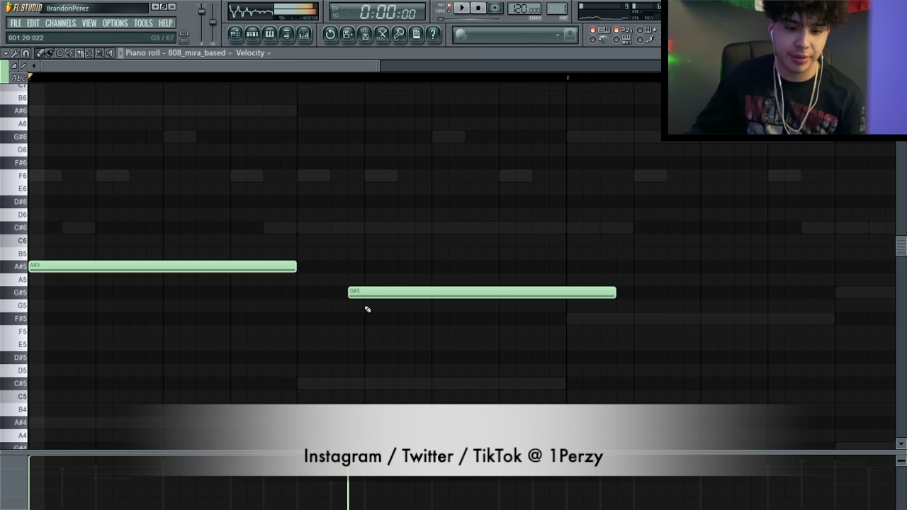
key("ctrl+z")
left_click_drag(296, 264, 145, 265)
left_click(376, 228)
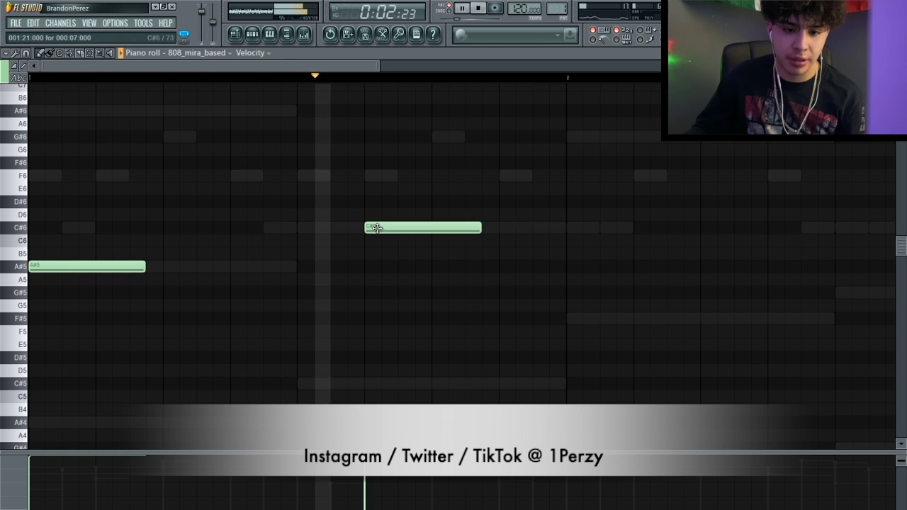
- Add three short back-to-back C#6 808 notes near the end of bar 1
left_click(502, 228)
left_click_drag(502, 228, 524, 227)
left_click(619, 228)
right_click(625, 230)
left_click_drag(614, 227, 513, 229)
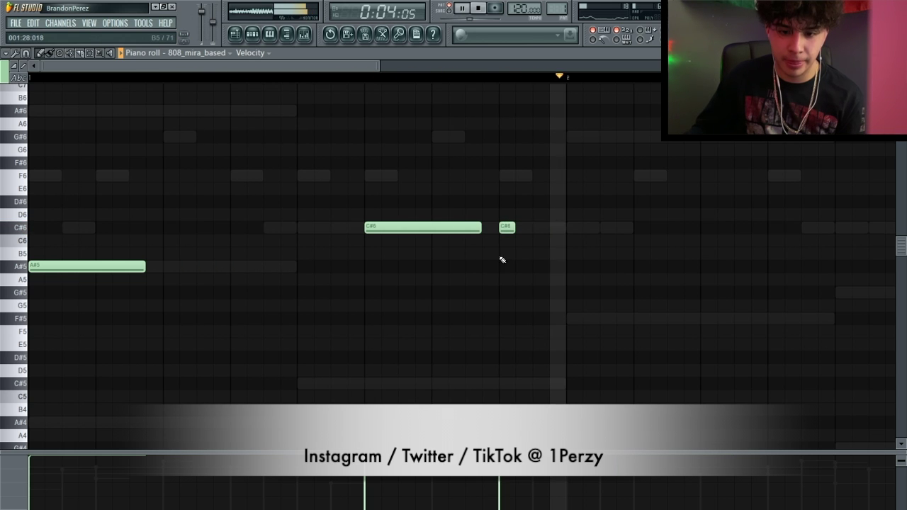
left_click(538, 227)
left_click(523, 228)
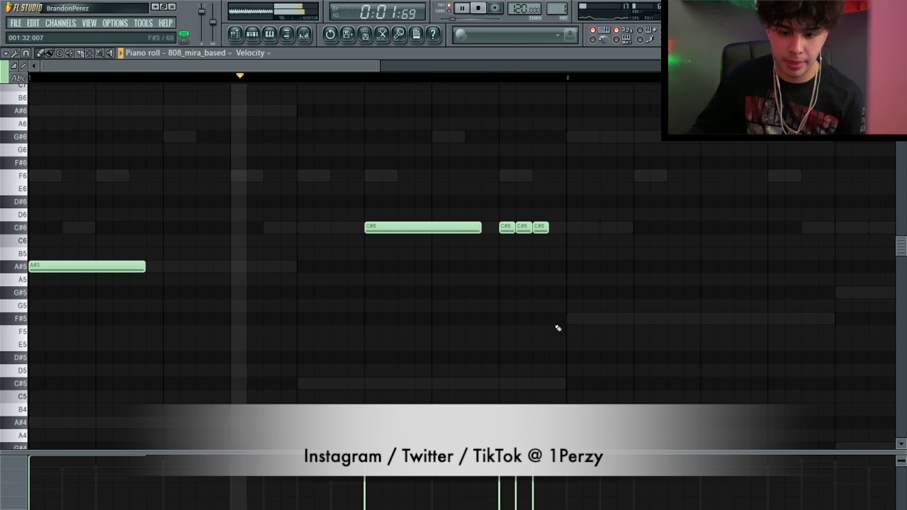
- Place short F#5 808 notes at the start of bar 2 and at its step 13
left_click(571, 319)
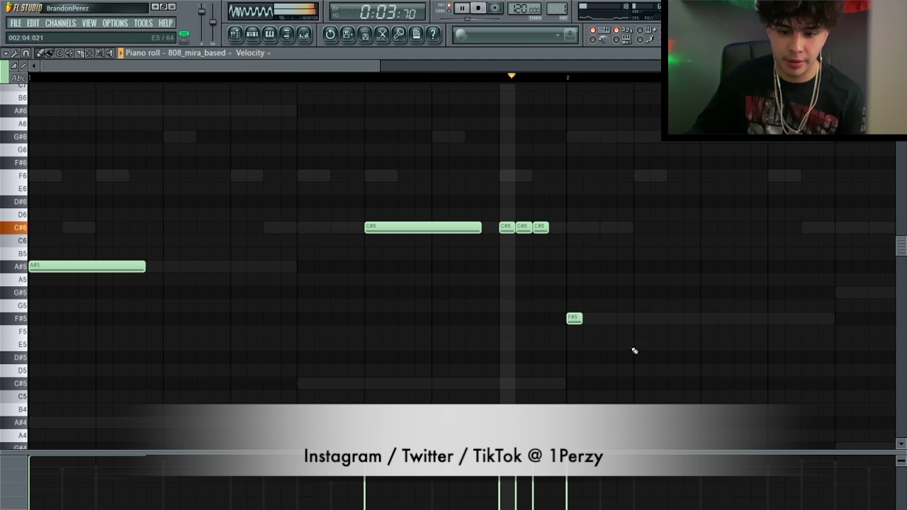
left_click(780, 319)
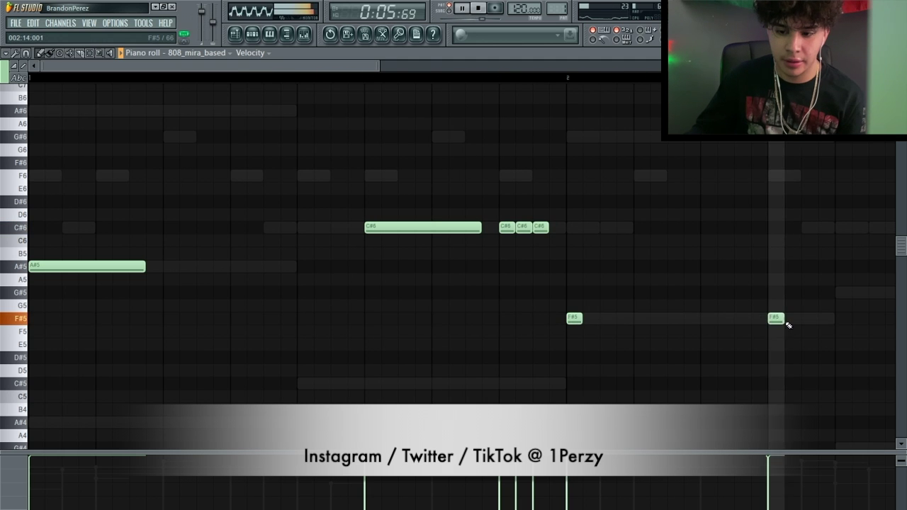
scroll(838, 300, "down", 2)
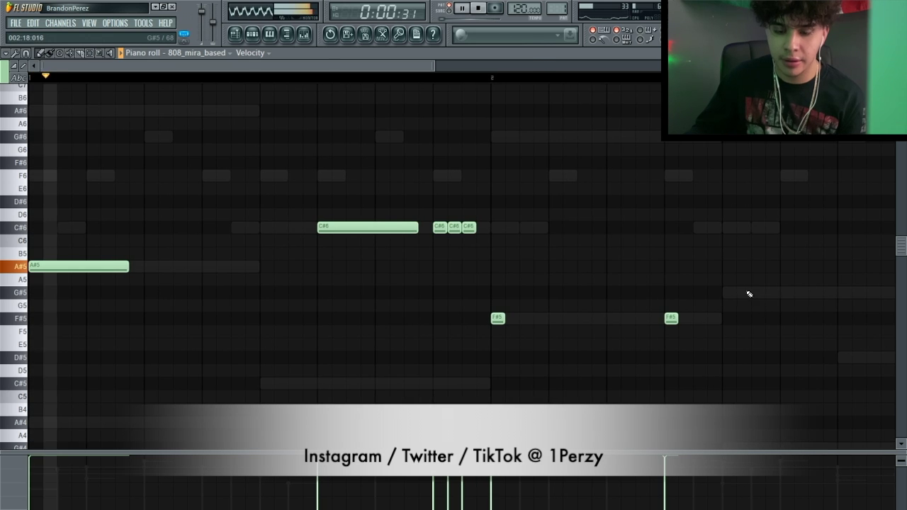
scroll(750, 297, "down", 1)
- Delete the last short C#6 of bar 1 and place it again with the snap set to 1/4 beat
key("space")
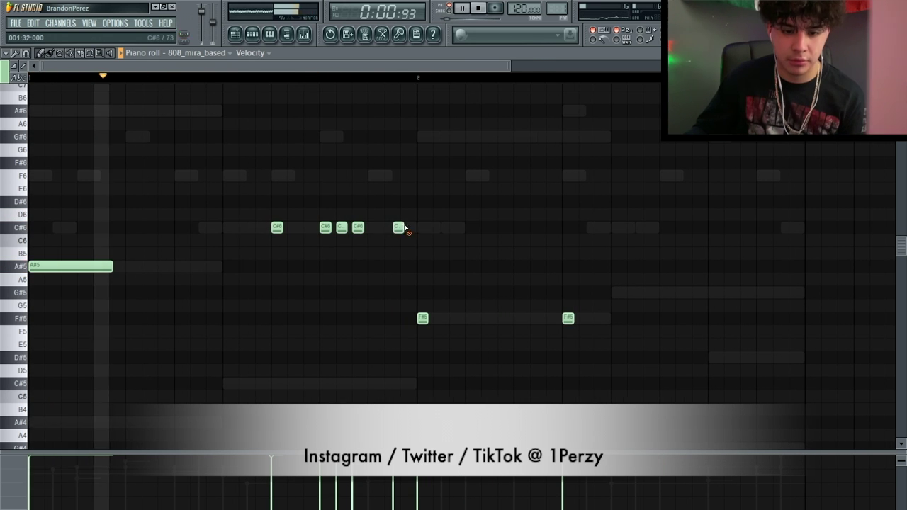
right_click(402, 227)
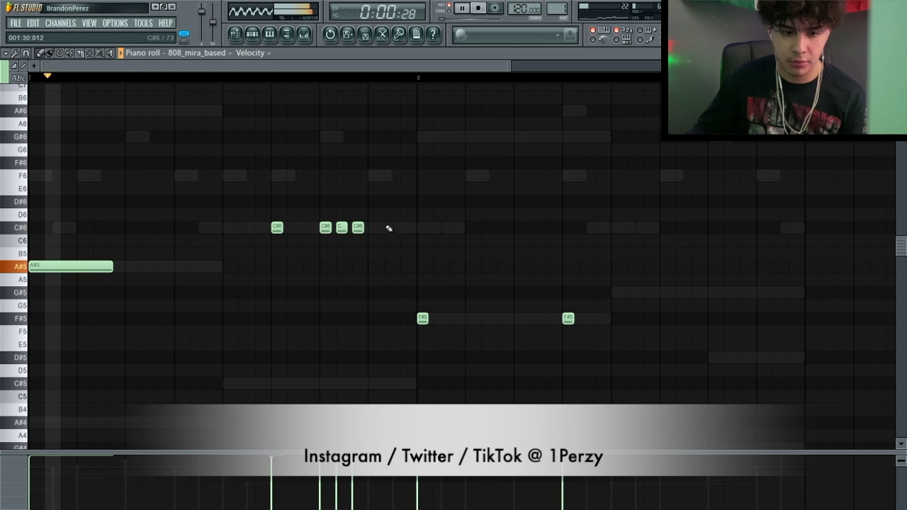
left_click(25, 54)
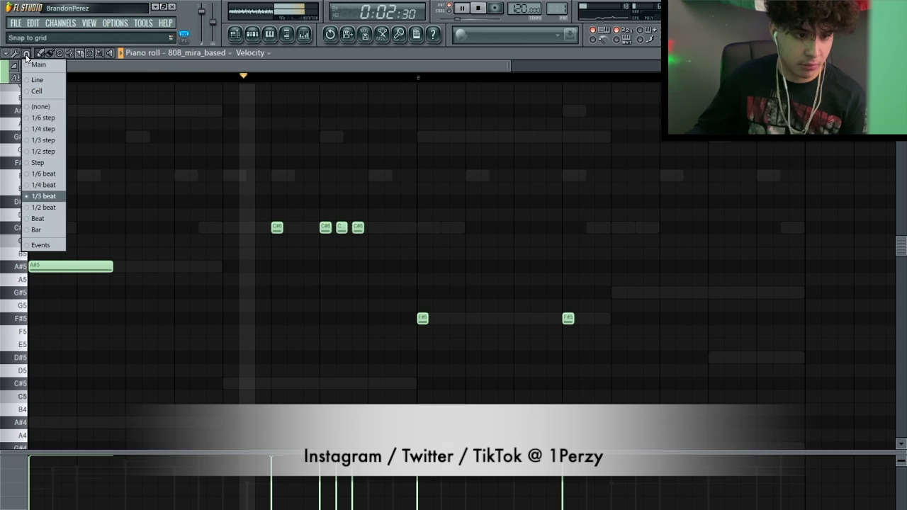
left_click(43, 185)
left_click(398, 229)
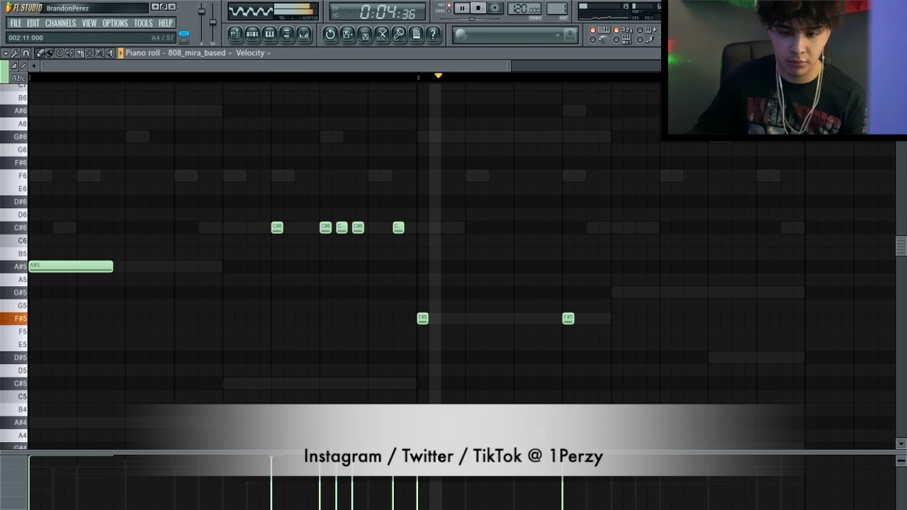
- Add six short G#5 808 notes in the second half of bar 2, and set the snap to 1/4 beat
left_click(673, 297)
left_click(711, 295)
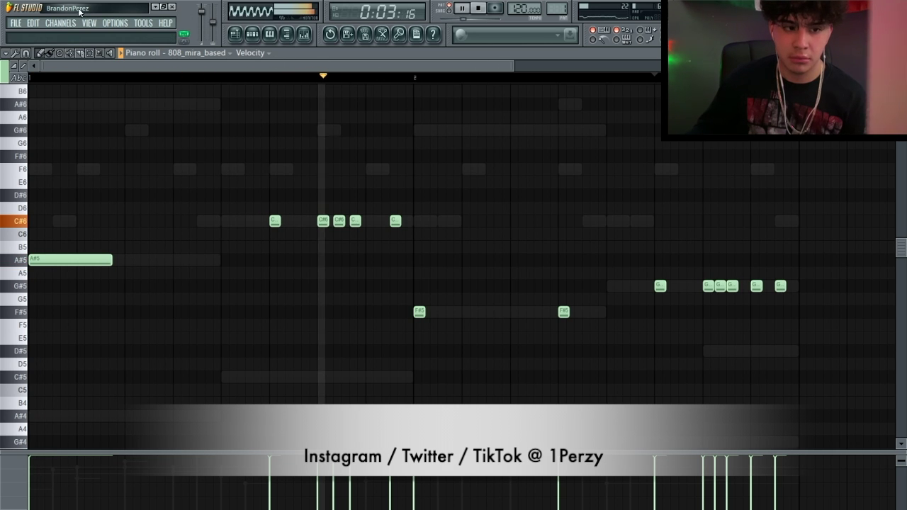
left_click(31, 54)
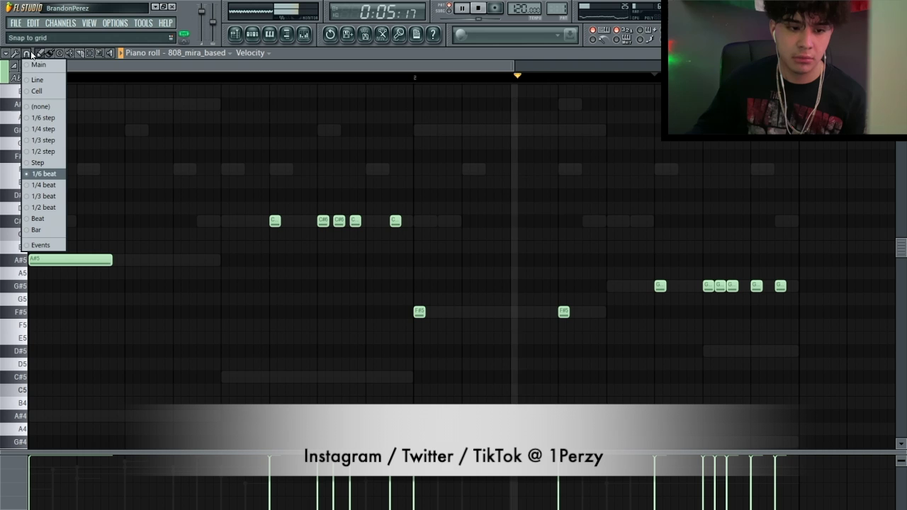
left_click(38, 187)
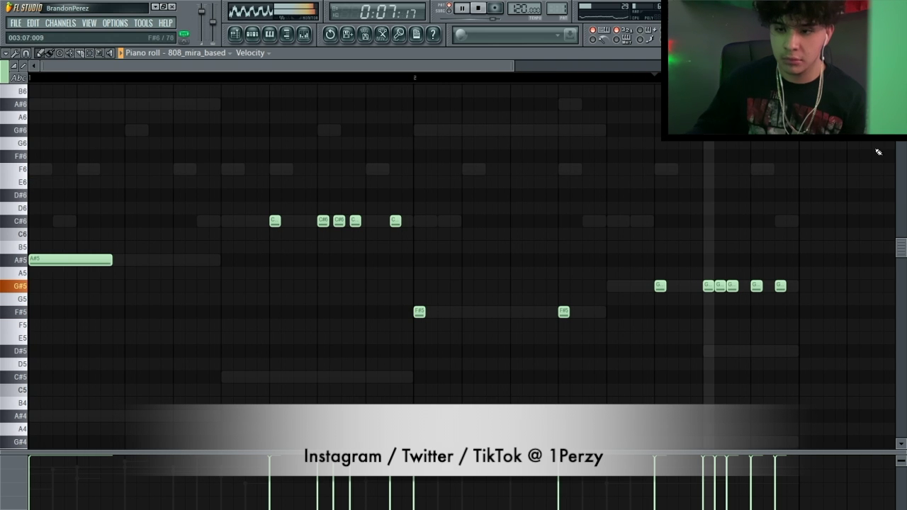
- Close the 808 piano roll, load the clap_swag sample as a new channel and normalize it
left_click(900, 53)
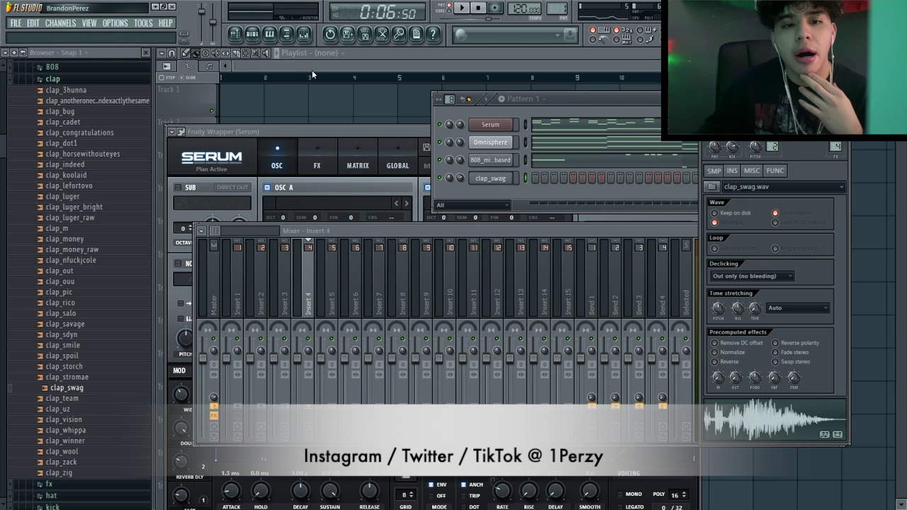
left_click(286, 37)
left_click(559, 352)
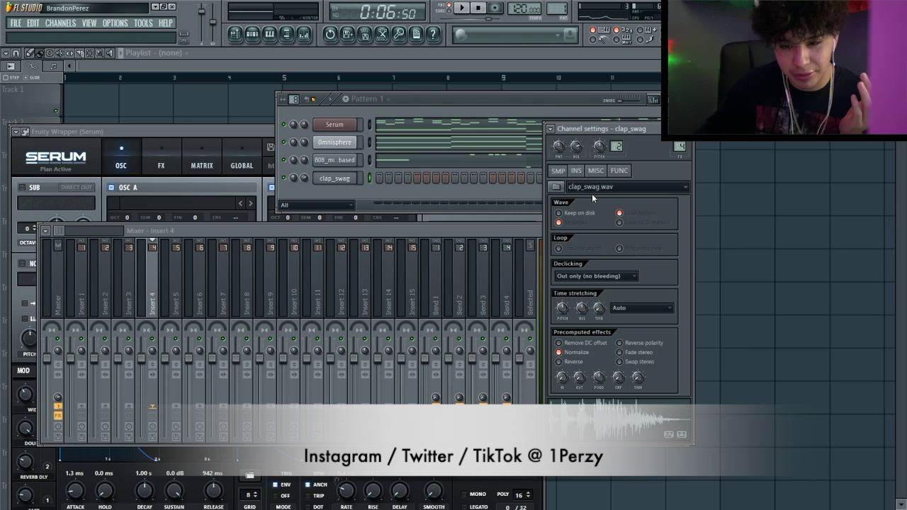
left_click(598, 171)
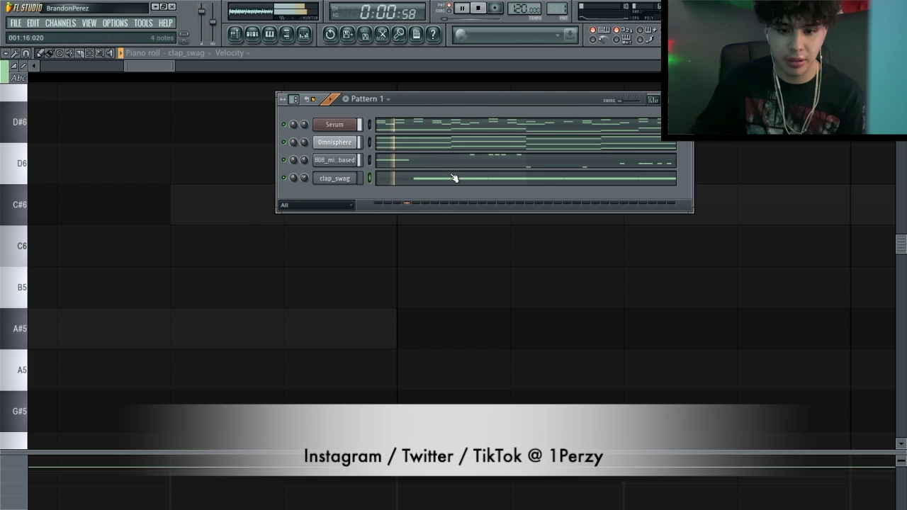
- Check the clap_swag notes in the piano roll and look through the pages of its channel settings
left_click(454, 178)
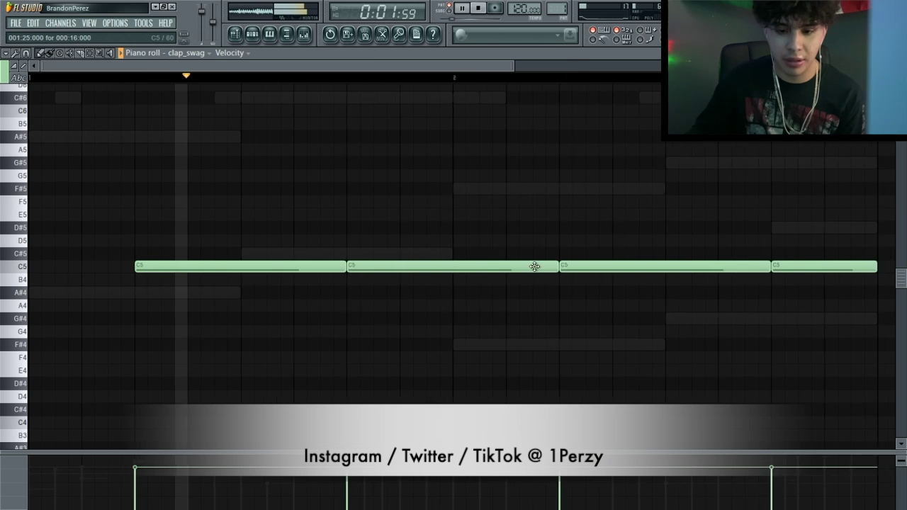
left_click_drag(849, 414, 19, 34)
scroll(399, 226, "up", 5)
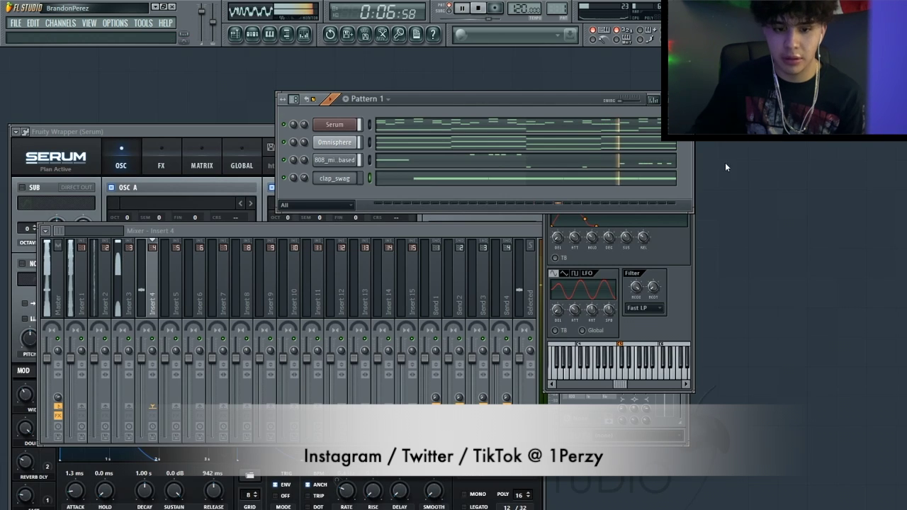
double_click(337, 180)
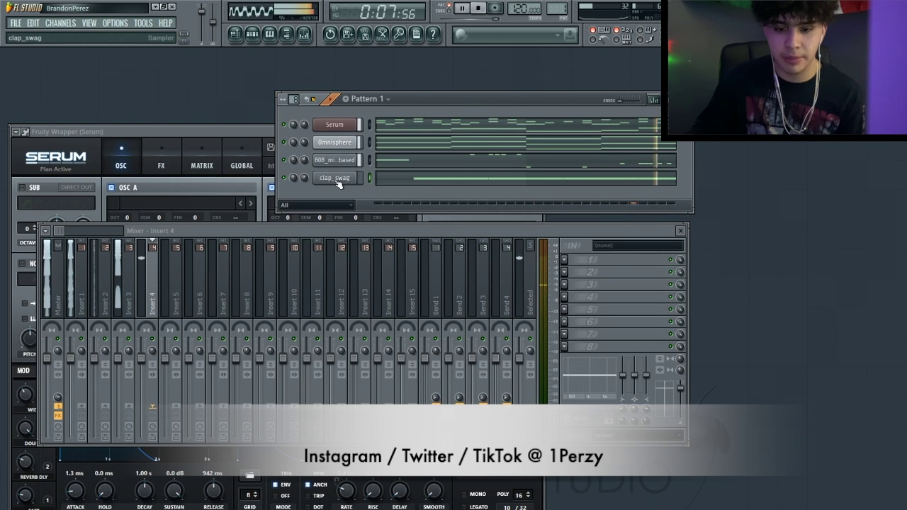
left_click(349, 183)
left_click(616, 173)
left_click(600, 173)
left_click(576, 173)
left_click(558, 171)
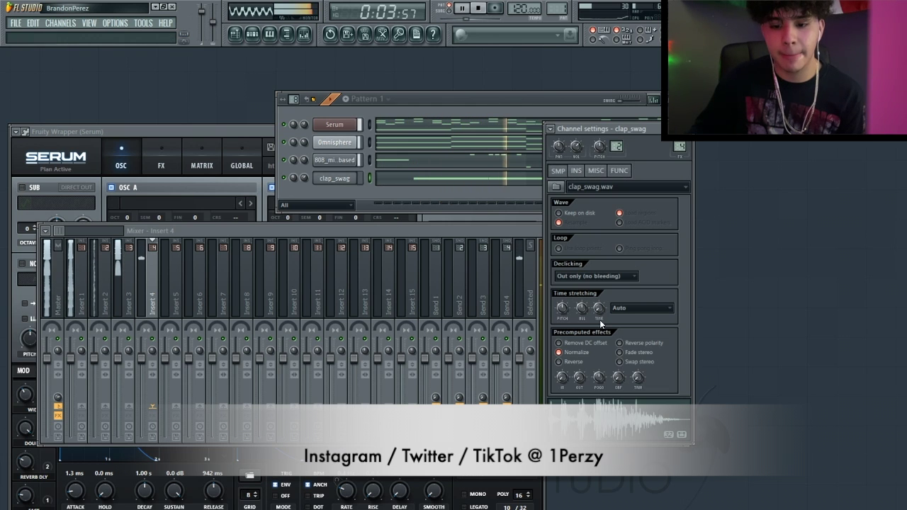
left_click(321, 192)
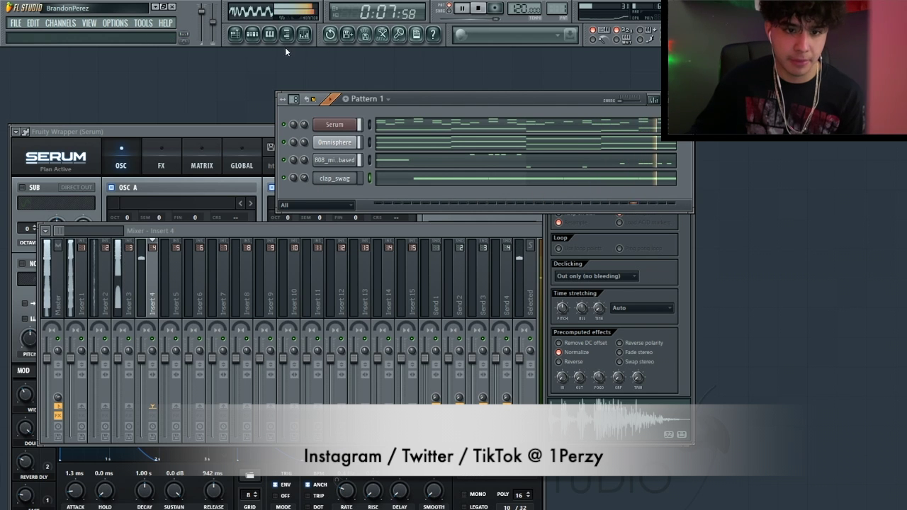
- Stop playback, audition the samples in the snap folder and add snap_smooky as a new channel
key("space")
left_click(287, 34)
left_click(85, 90)
left_click(79, 150)
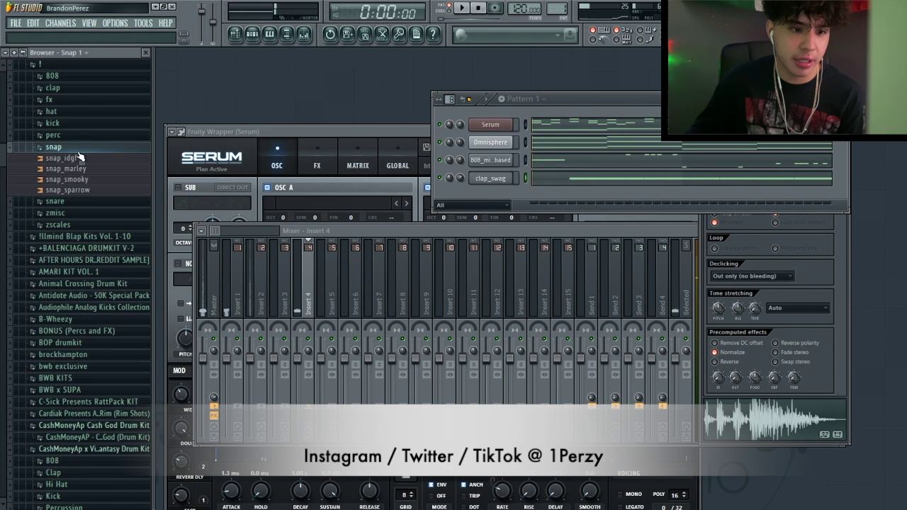
left_click(80, 171)
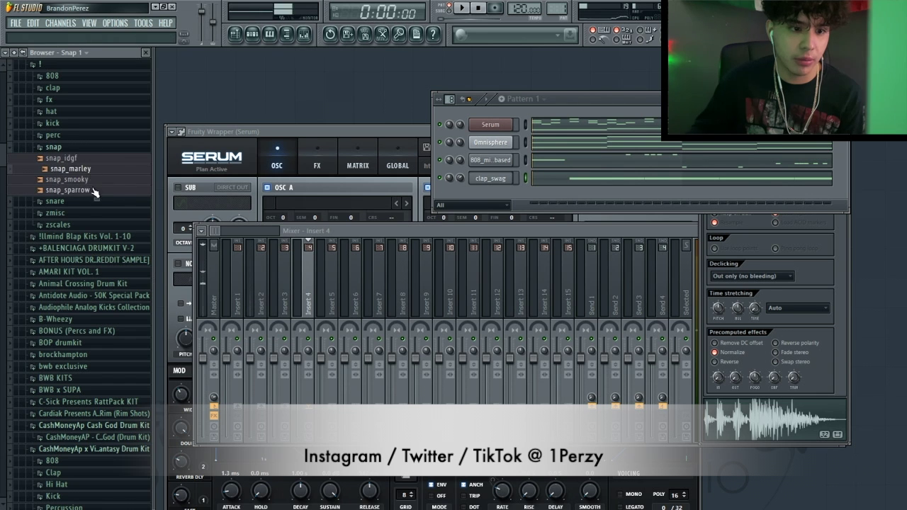
- Audition the samples in the snare folder and add snare_shorty as a new channel
left_click(55, 201)
left_click(83, 269)
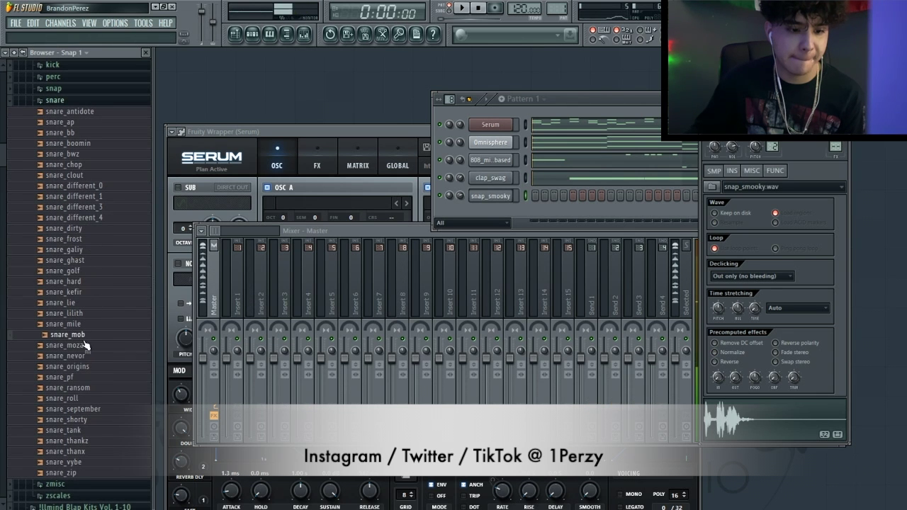
left_click(87, 388)
left_click(84, 398)
left_click_drag(156, 386, 494, 214)
- Add the perc_centipede and perc_dior samples from the perc folder as new channels and hide the browser
left_click(54, 77)
left_click_drag(70, 172, 79, 182)
left_click(100, 152)
left_click_drag(505, 242, 504, 241)
left_click(89, 236)
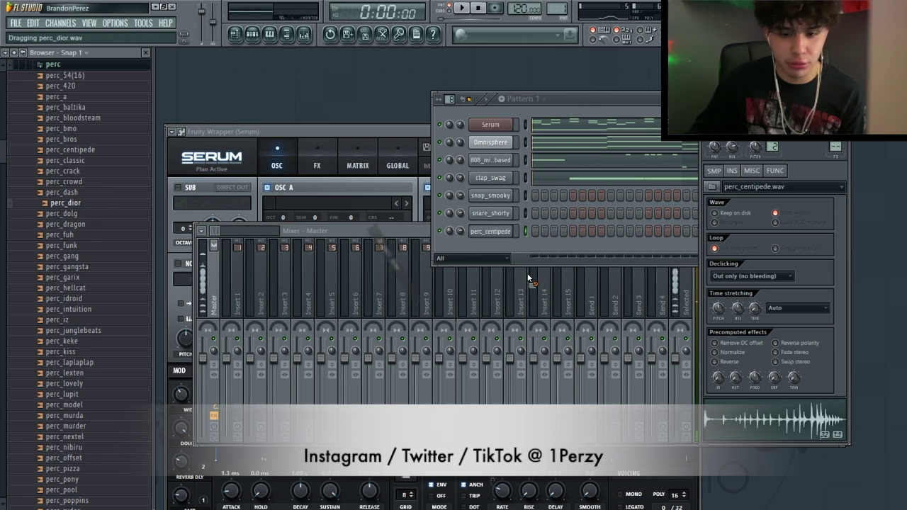
left_click_drag(491, 260, 491, 260)
left_click(297, 33)
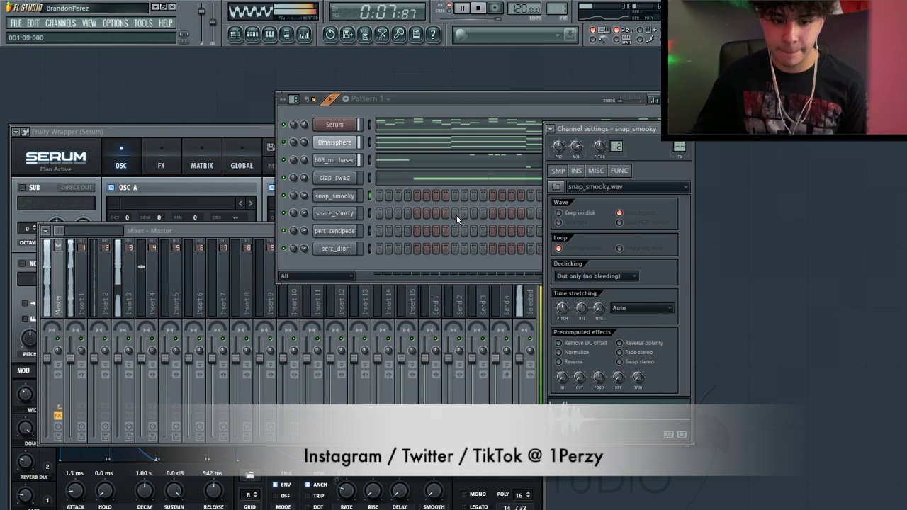
- Place snare_shorty hits on steps 11 and 15, a perc_centipede hit on step 13 and a perc_dior hit on step 7
left_click(455, 213)
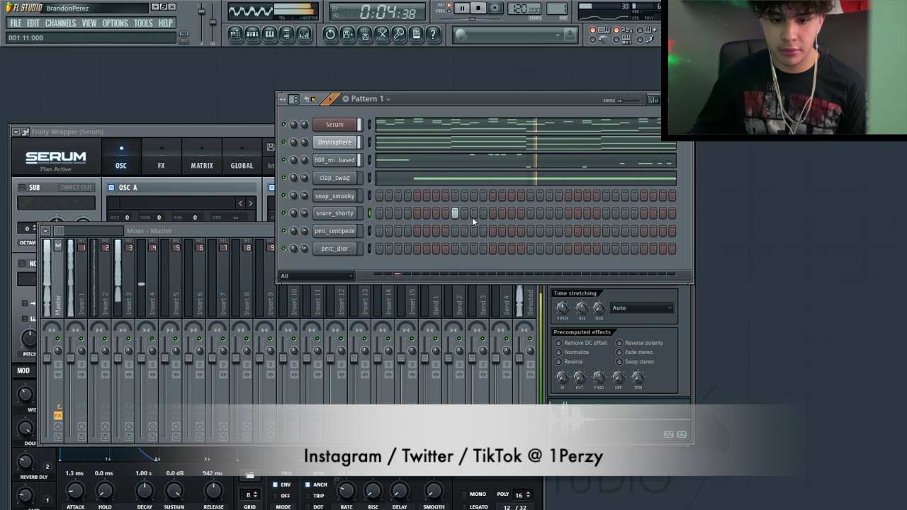
left_click(510, 213)
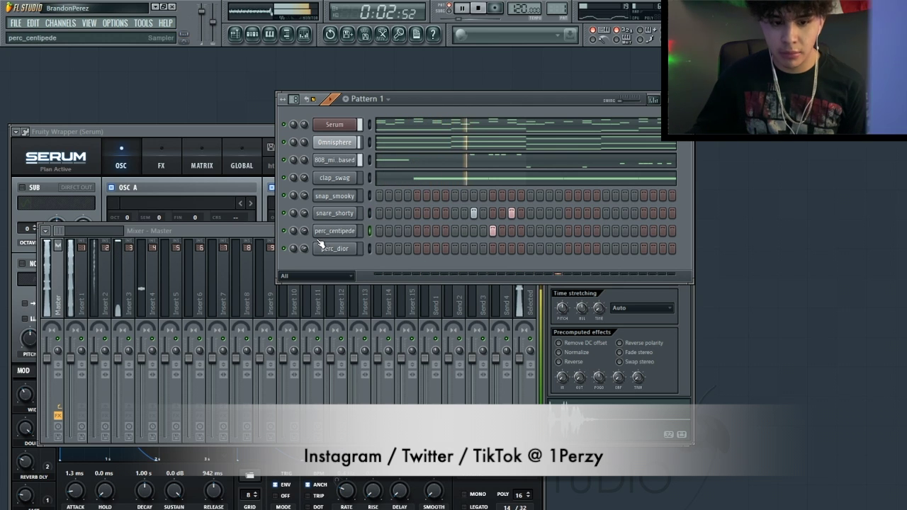
left_click(434, 248)
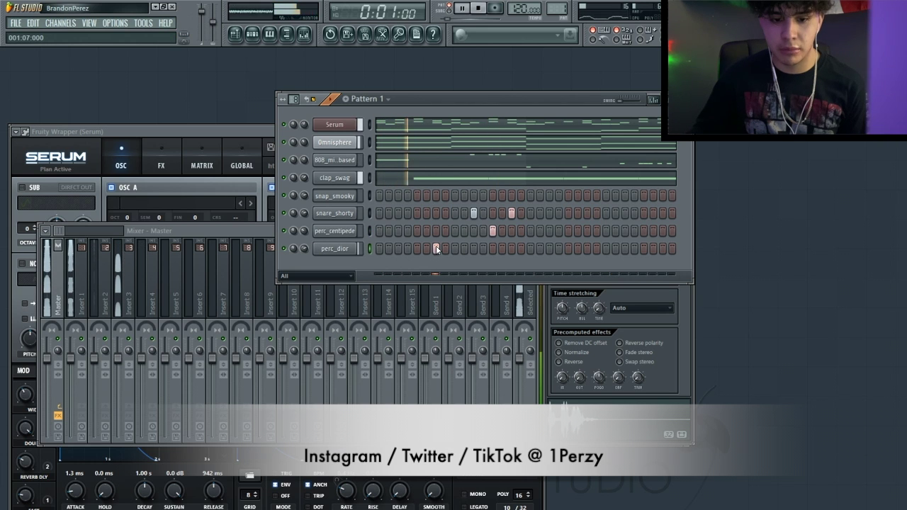
- Replace the perc_dior hit on step 7 with one on step 3, after trying and removing one on step 2
left_click(391, 250)
key("space")
key("space")
right_click(391, 250)
key("space")
key("space")
key("space")
left_click(396, 248)
key("space")
key("space")
right_click(433, 251)
key("space")
- Send the snare_shorty hits to the piano roll, undo their repeat in bar 2 and close the piano roll
right_click(353, 211)
left_click(373, 210)
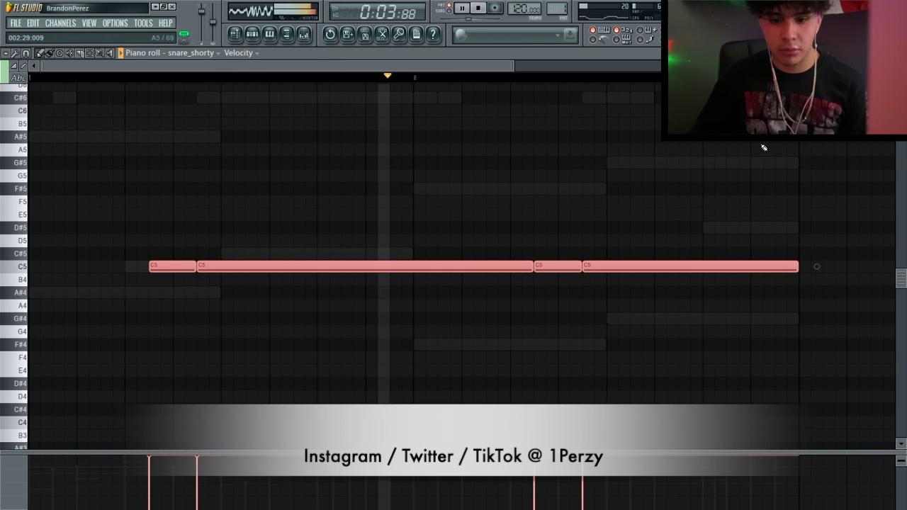
key("ctrl+z")
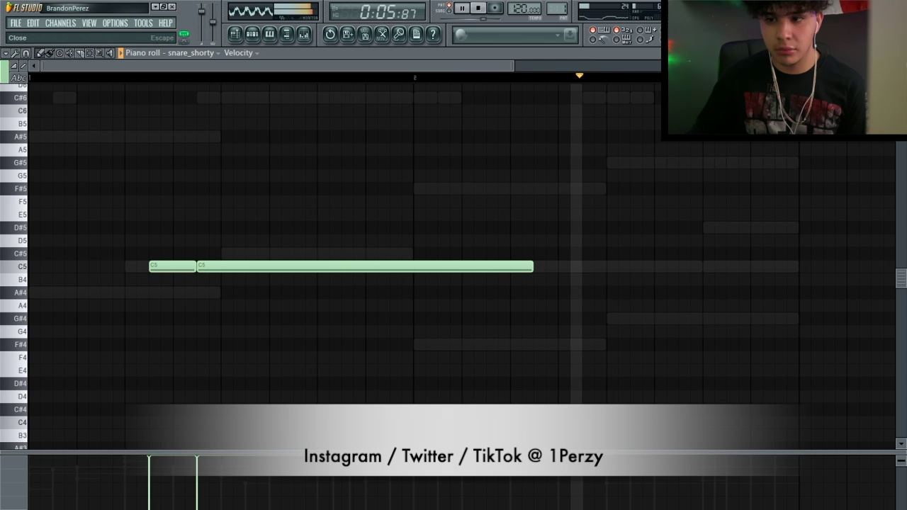
left_click(900, 53)
- Send the perc_centipede and perc_dior hits to the piano roll, repeating the perc_centipede hit on step 13 of bar 2
right_click(333, 231)
left_click(376, 231)
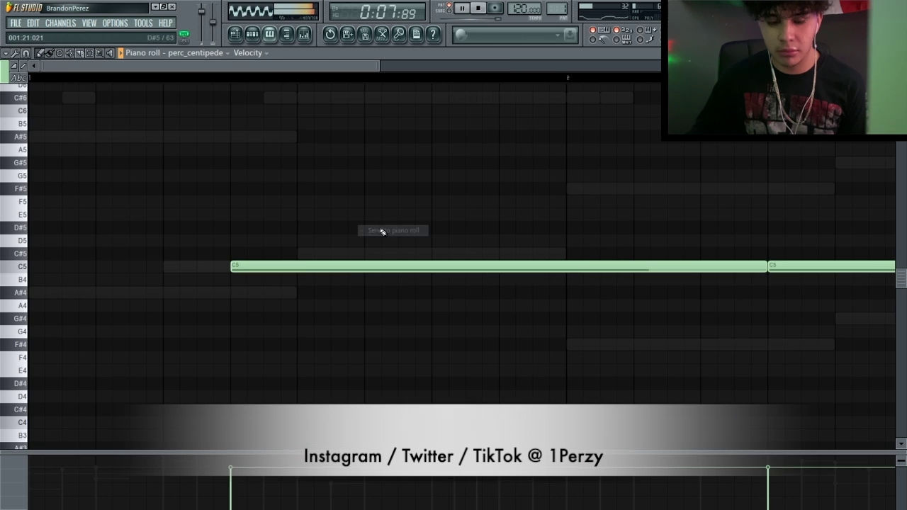
key("ctrl+a")
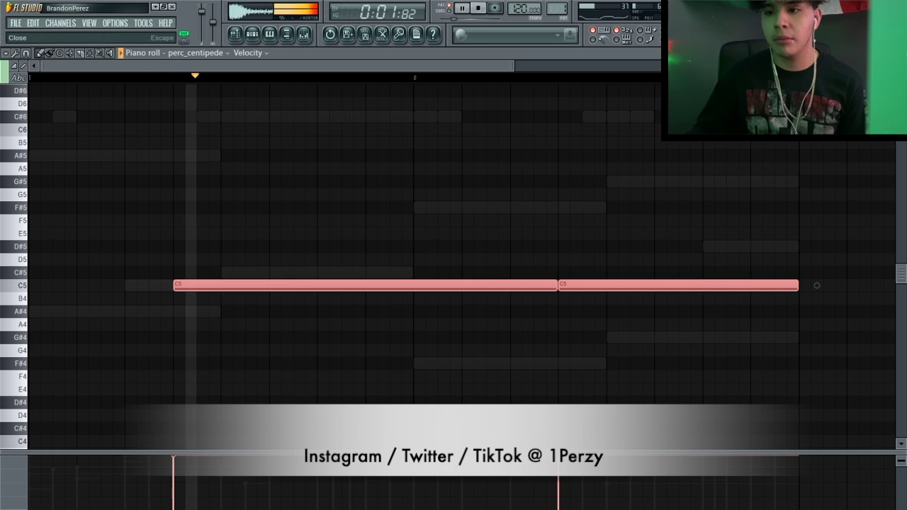
key("F7")
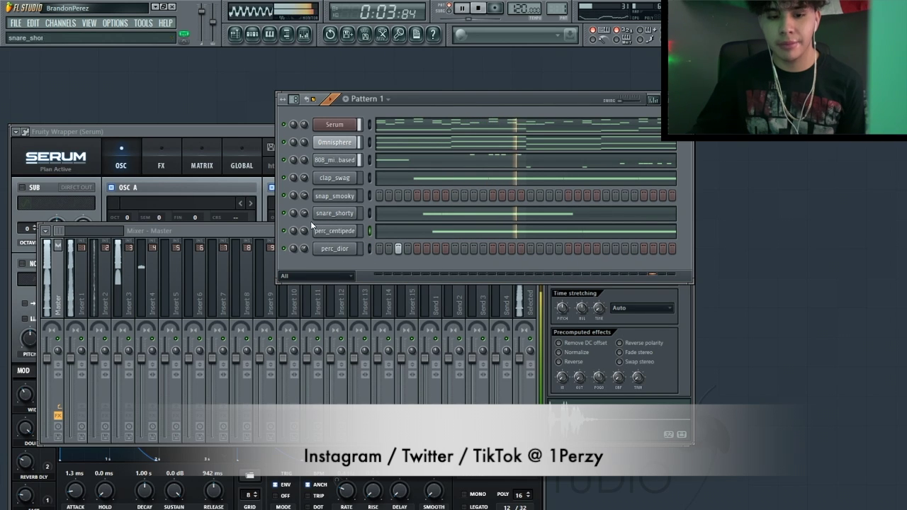
right_click(333, 249)
left_click(433, 247)
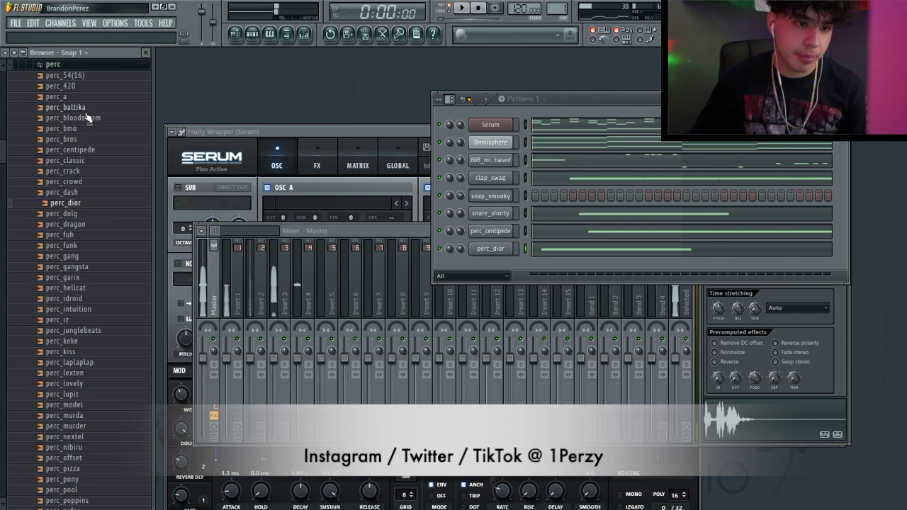
- Audition the open hats in the browser, add oh_metro as a new channel and normalize it
left_click(120, 62)
scroll(73, 203, "up", 5)
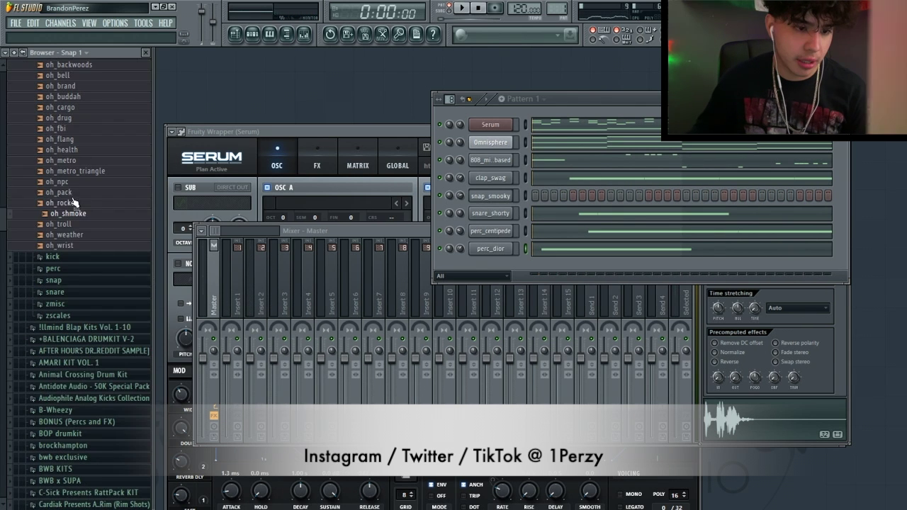
left_click(87, 182)
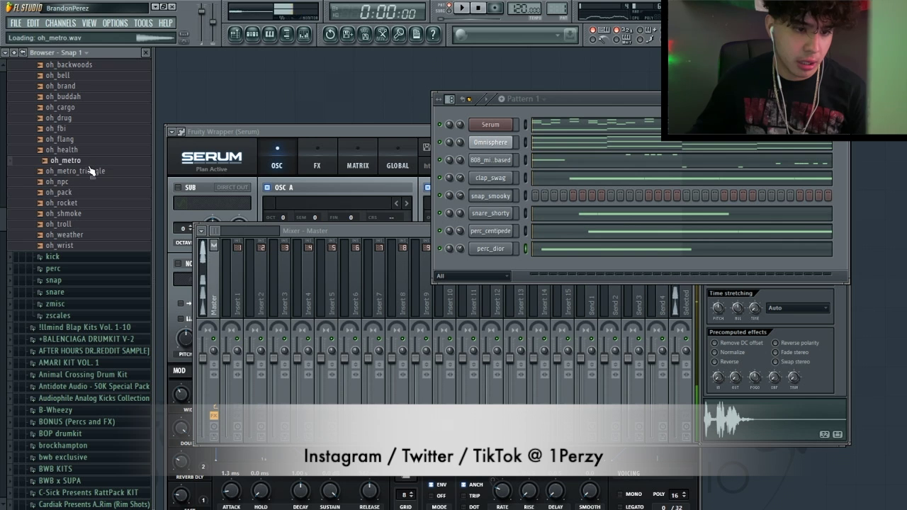
left_click_drag(79, 163, 497, 264)
left_click(291, 37)
left_click(572, 352)
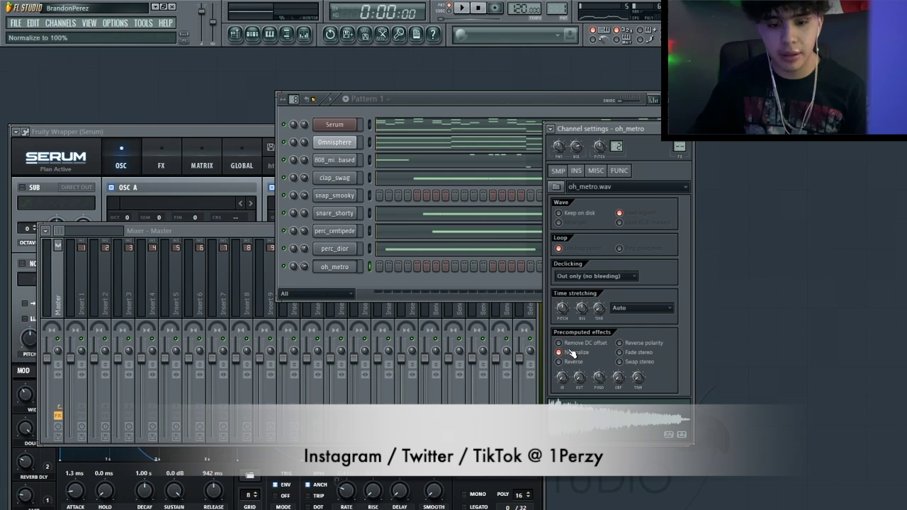
- Place oh_metro hits in the pattern starting on step 5, and close the Serum piano roll
left_click(424, 265)
key("space")
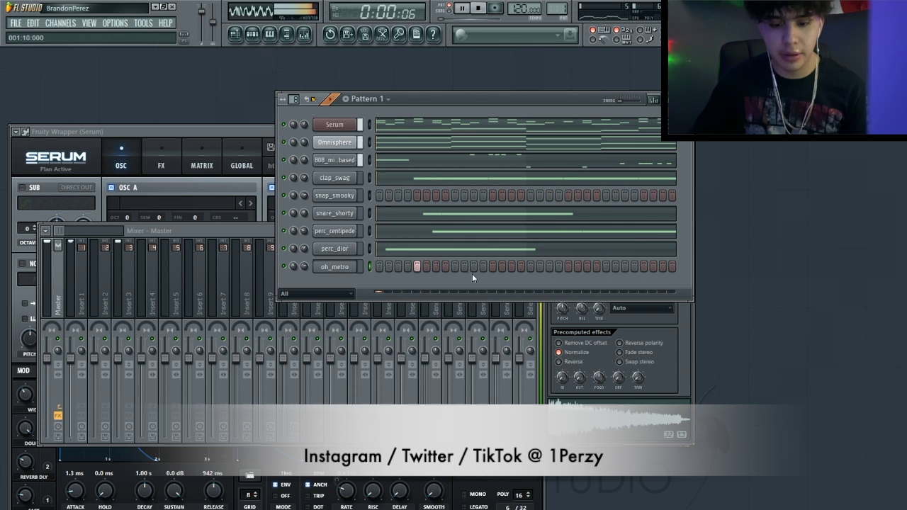
left_click(572, 265)
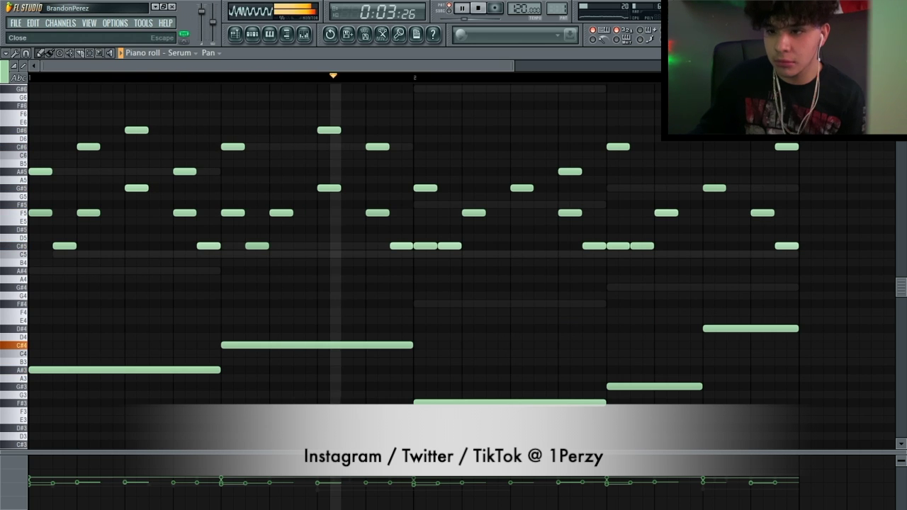
left_click(901, 53)
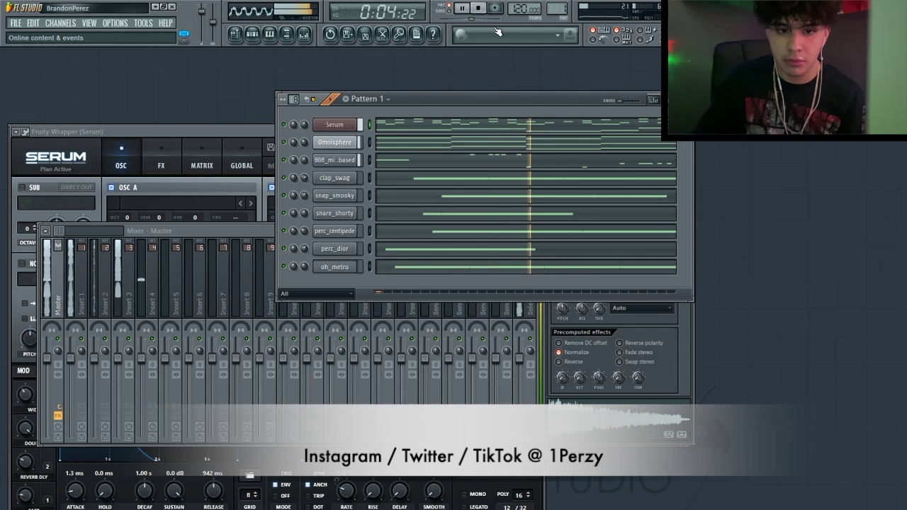
- Load the kick_holost sample as a new channel and open its empty piano roll
left_click(235, 34)
left_click(251, 37)
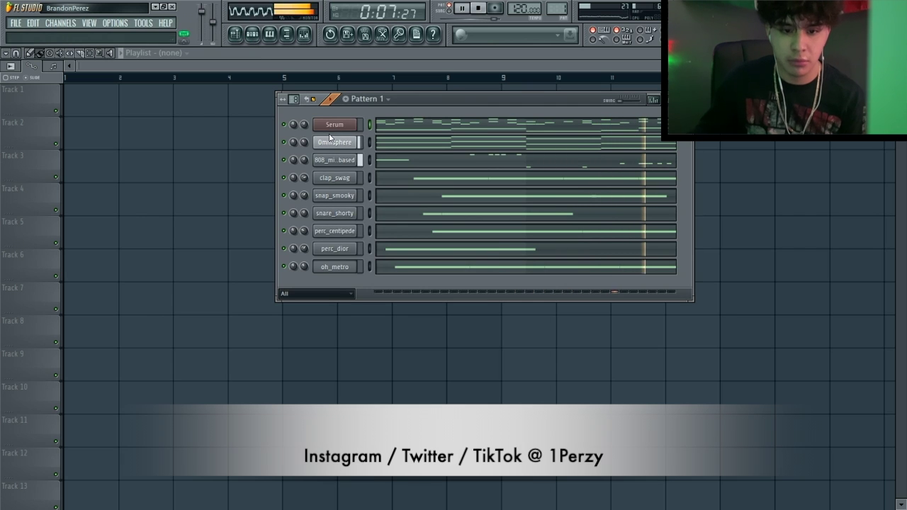
left_click(67, 298)
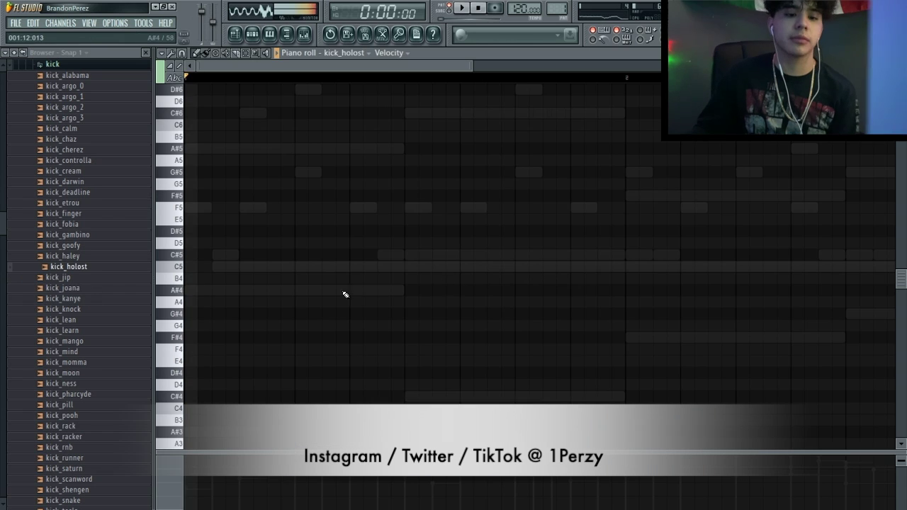
- Draw kick hits on A#4 on steps 1, 7, 19, 23, 29 and 31 of bar 1
left_click_drag(344, 301, 113, 290)
key("space")
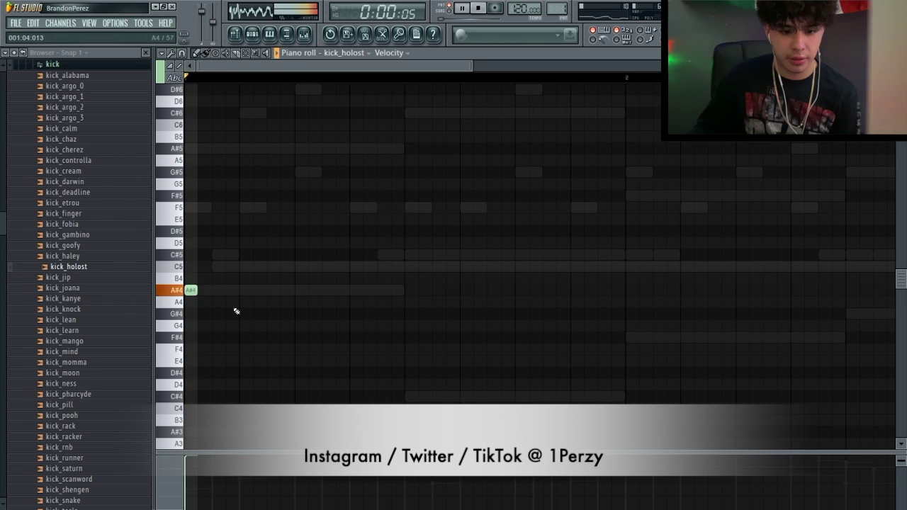
left_click(236, 290)
right_click(230, 290)
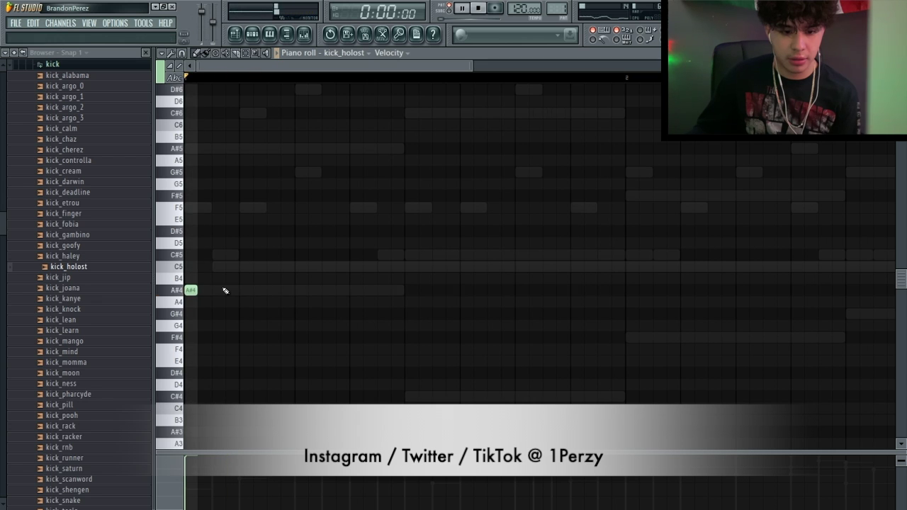
left_click(272, 290)
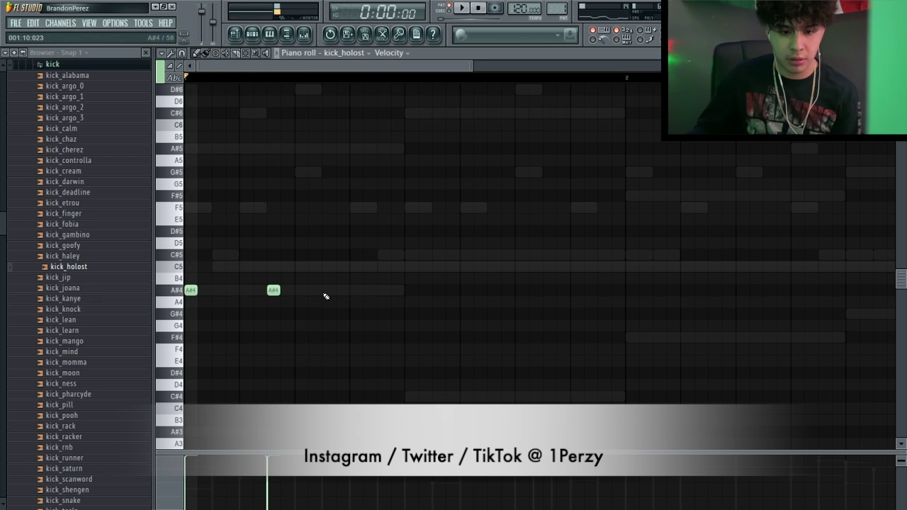
left_click(355, 291)
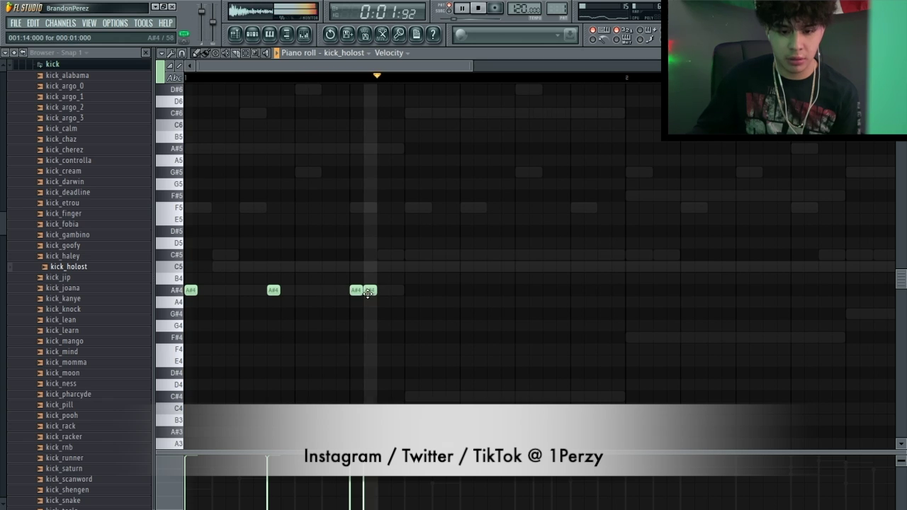
left_click(382, 290)
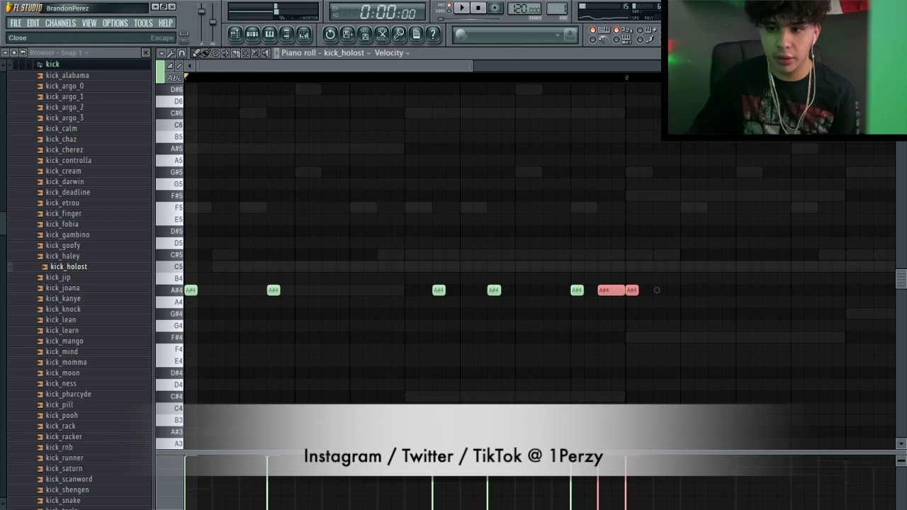
- Replace the kick sample with kick_haley and open the channel's piano roll
key("F7")
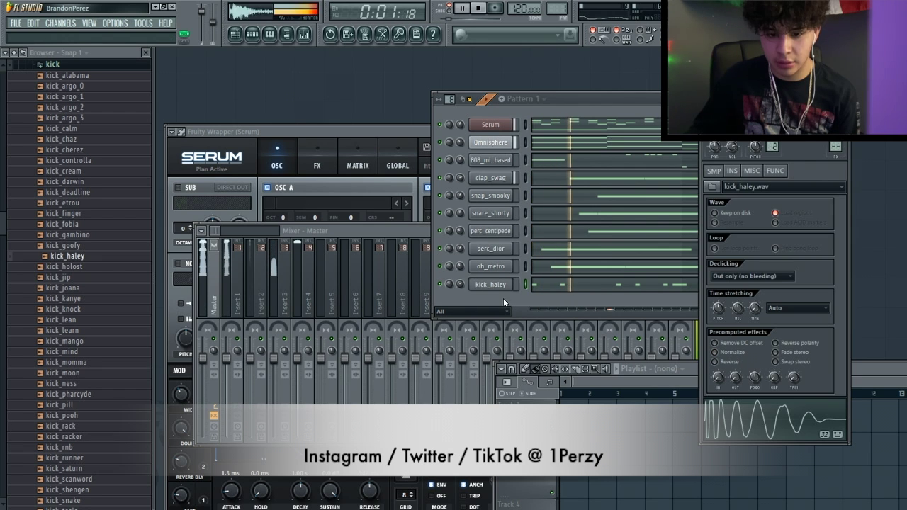
left_click(571, 285)
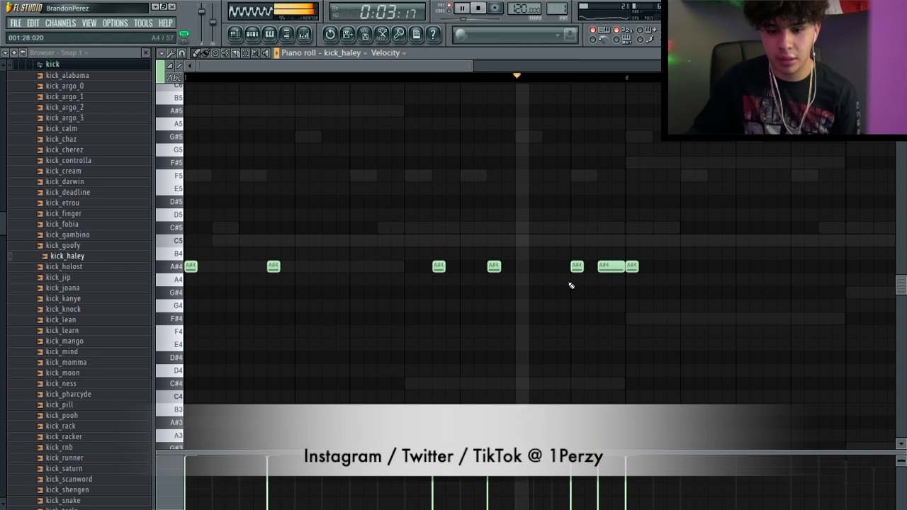
- Delete the extra kick at the start of bar 2 and duplicate the bar 1 kick pattern into bar 2
right_click(632, 267)
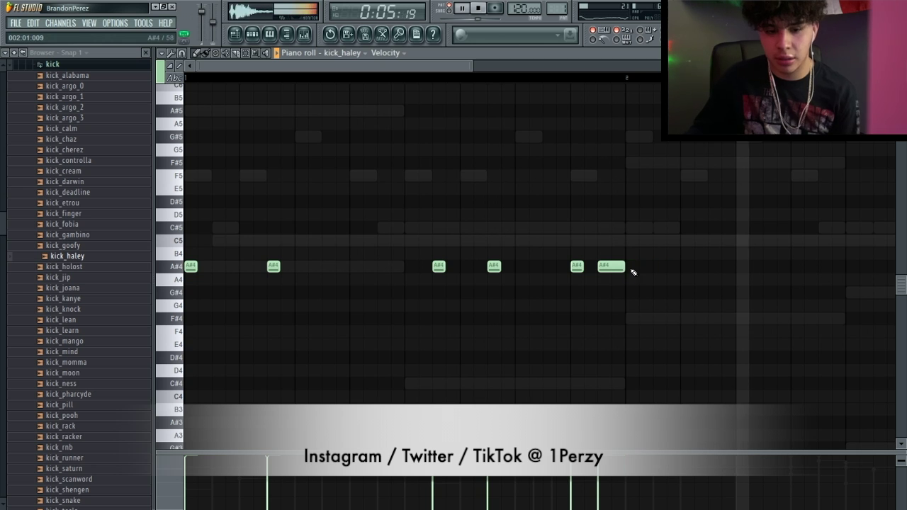
left_click_drag(632, 272, 26, 128)
key("ctrl+b")
key("ctrl+b")
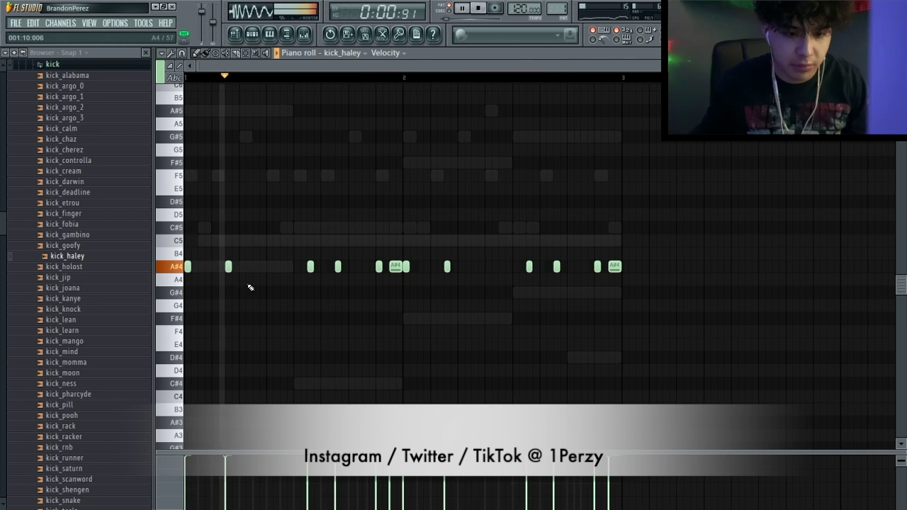
- Remove the A#4 kick on step 23 of bar 1 and add one on step 17
left_click(324, 266)
right_click(338, 267)
right_click(324, 267)
key("space")
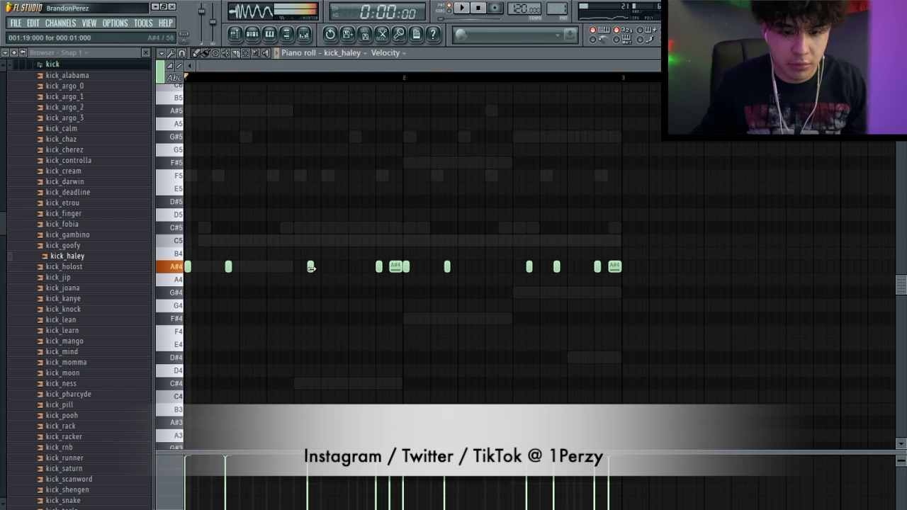
left_click(297, 268)
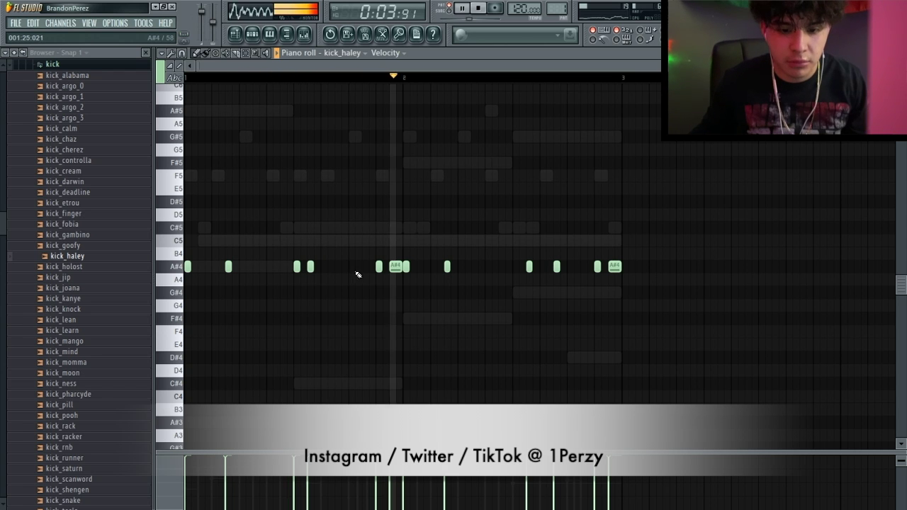
- Route the selected channels to their own named mixer tracks and bring up the mixer
key("ctrl+l")
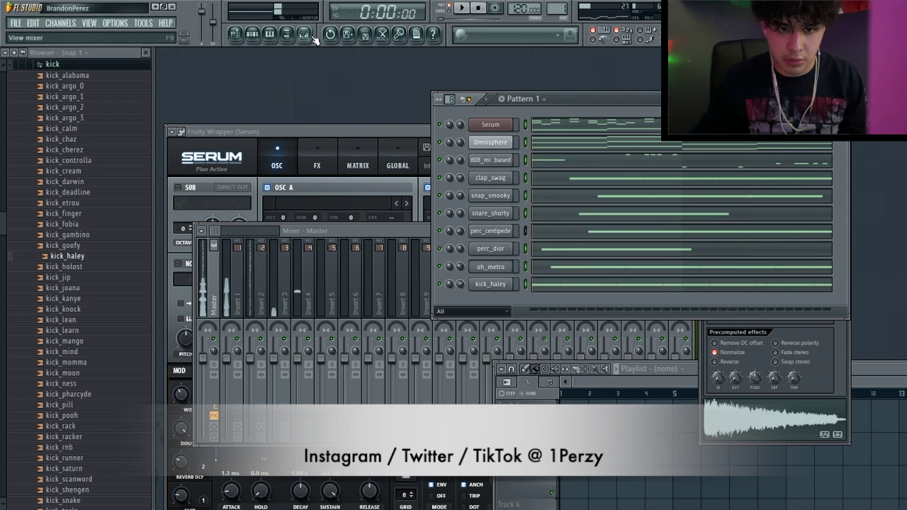
left_click(313, 38)
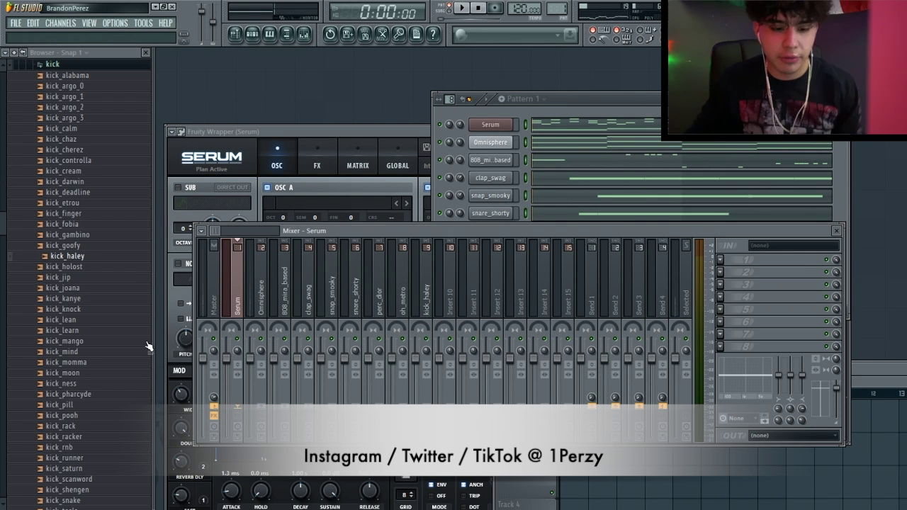
- Add Fruity Parametric EQ 2 to the Serum mixer track and load its 30Hz + 18kHz cut preset
left_click(721, 260)
left_click(779, 403)
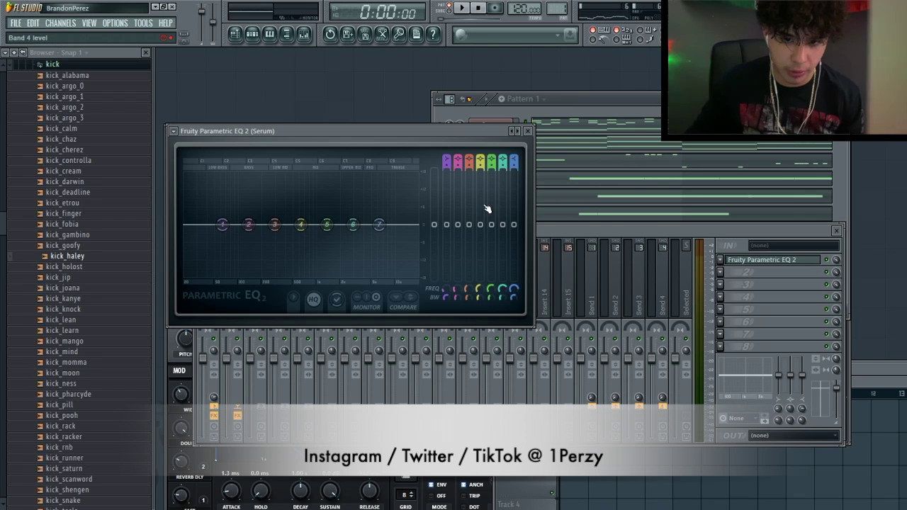
right_click(515, 133)
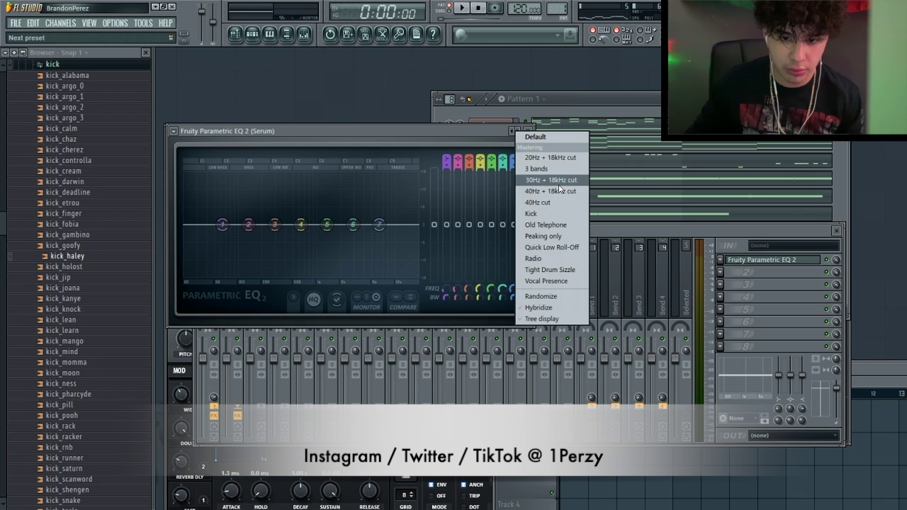
left_click(553, 180)
- Set the Serum EQ's high pass to about 228 Hz and its low pass to about 9921 Hz during playback
left_click_drag(200, 226, 267, 226)
key("space")
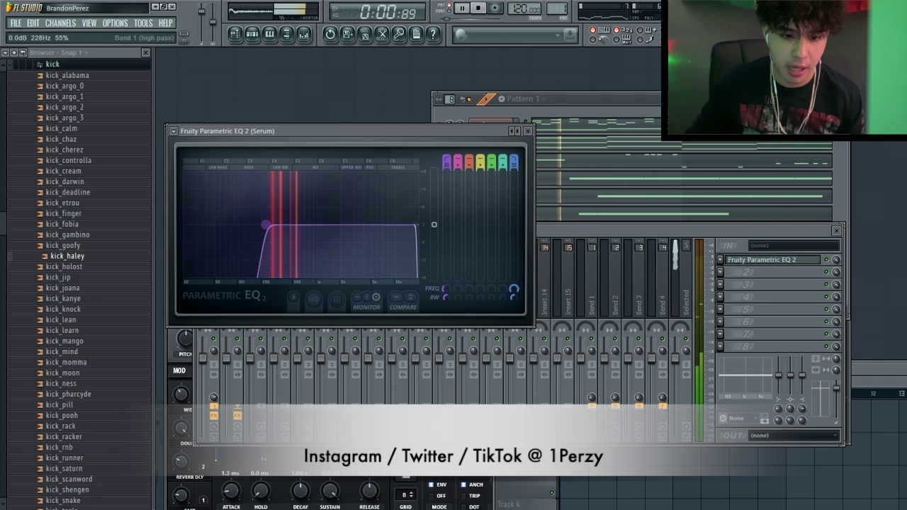
left_click_drag(414, 226, 394, 226)
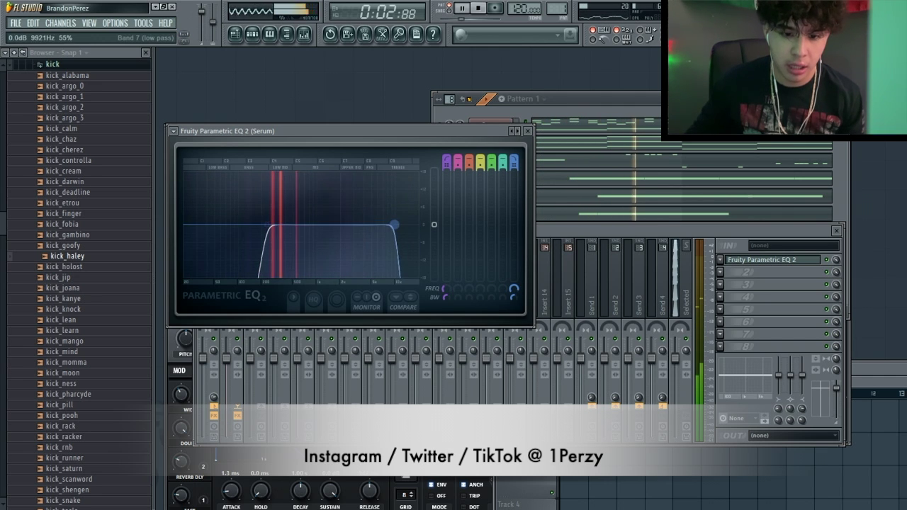
- Add Fruity Parametric EQ 2 to the Omnisphere track with the 40Hz + 18kHz cut preset and a high pass at about 239 Hz
left_click(638, 233)
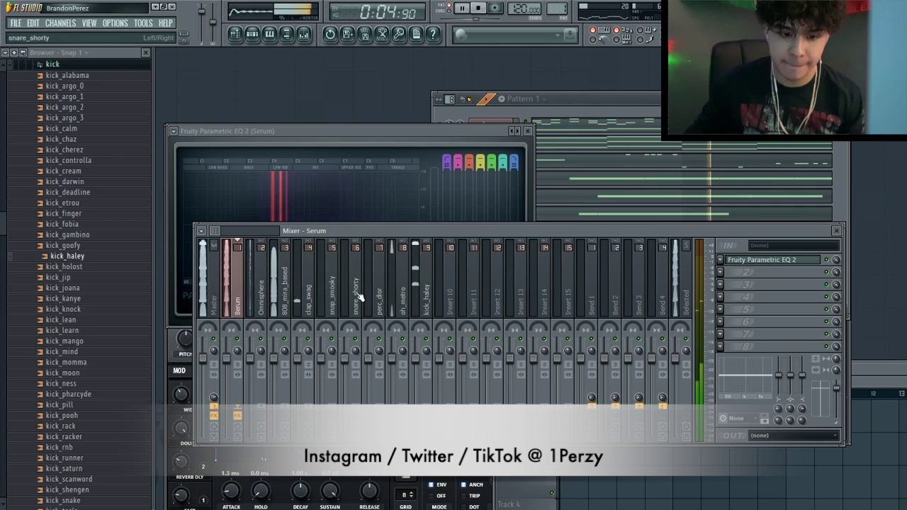
left_click(720, 261)
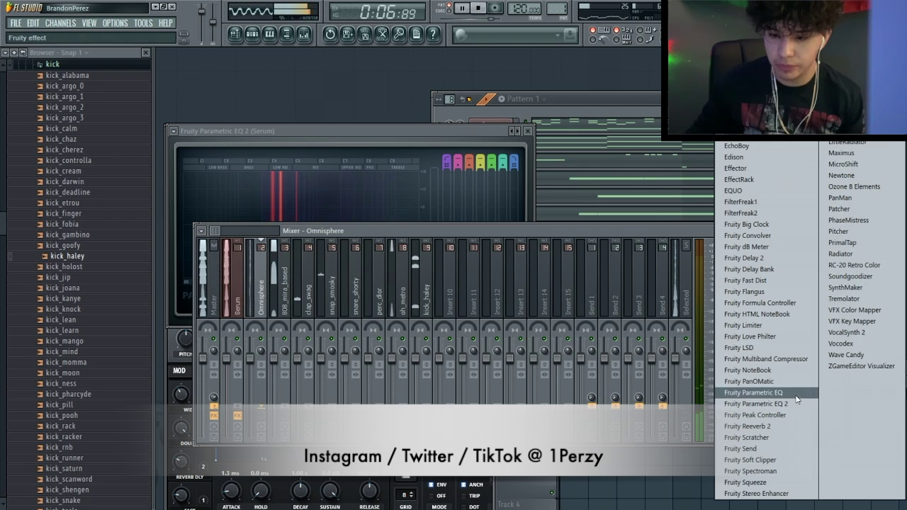
left_click(751, 401)
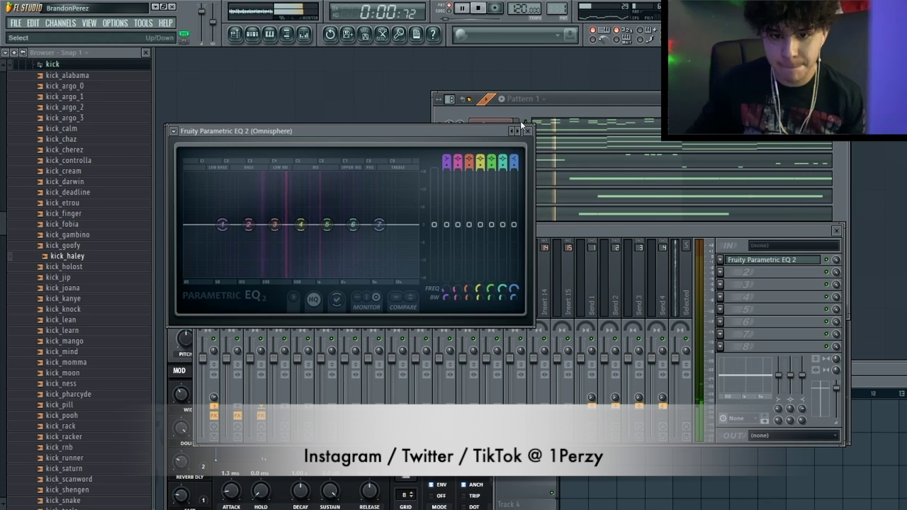
left_click(516, 132)
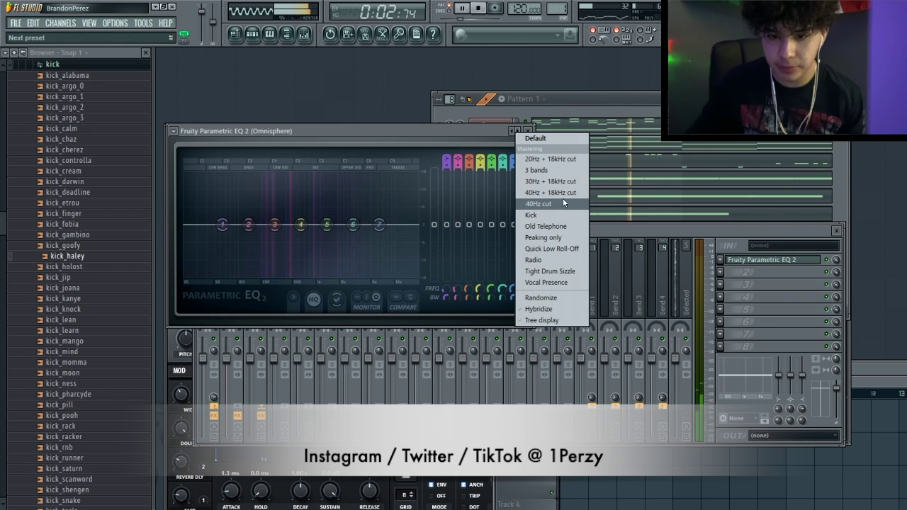
left_click(560, 193)
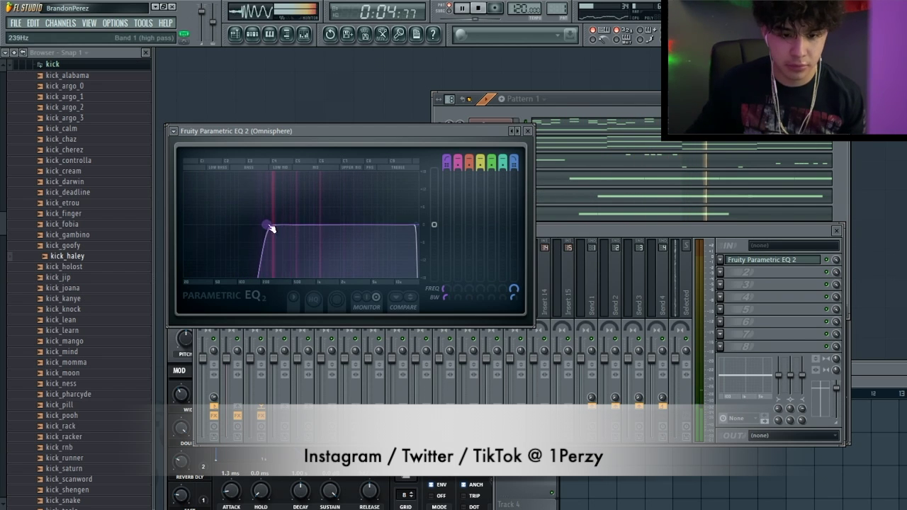
left_click(541, 235)
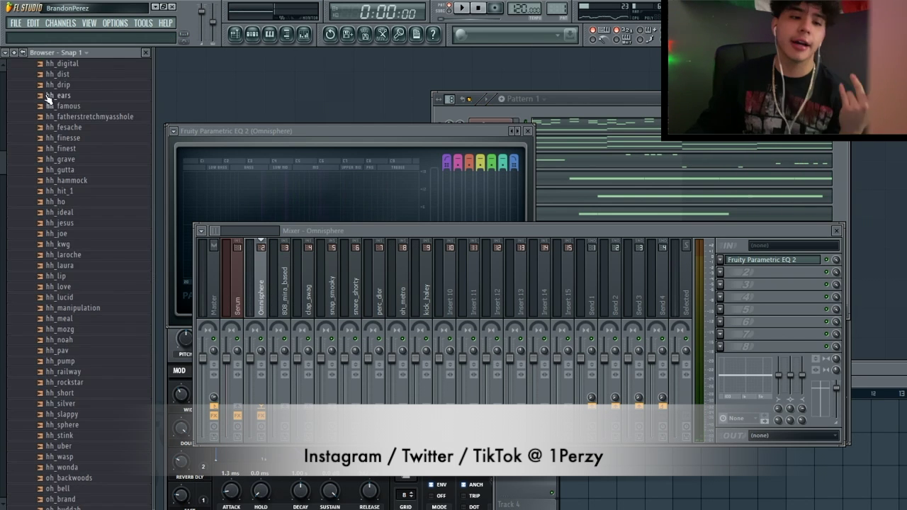
- Load hh_cardiak as a new channel with a hit every two steps, and open its piano roll
scroll(41, 119, "up", 4)
left_click(101, 394)
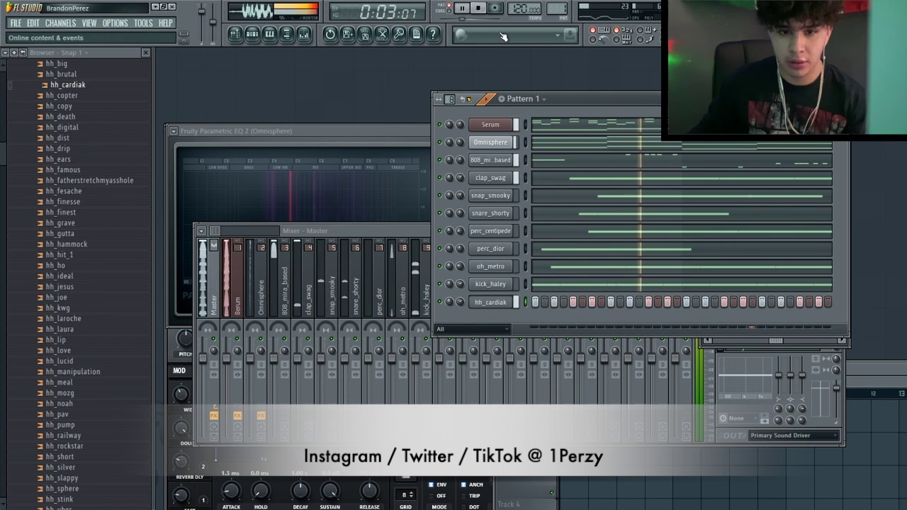
left_click(294, 40)
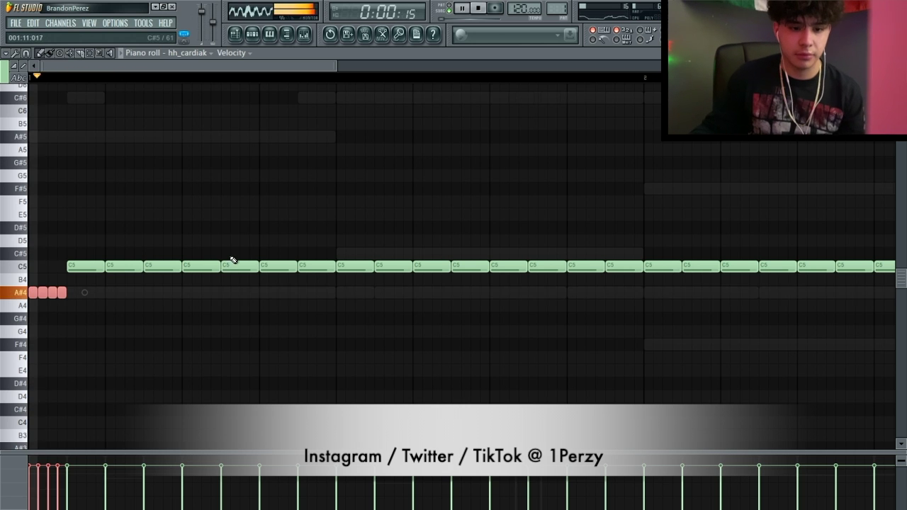
- Replace the hi-hat on step 9 of bar 1 with a roll of three short C5 notes
key("space")
key("space")
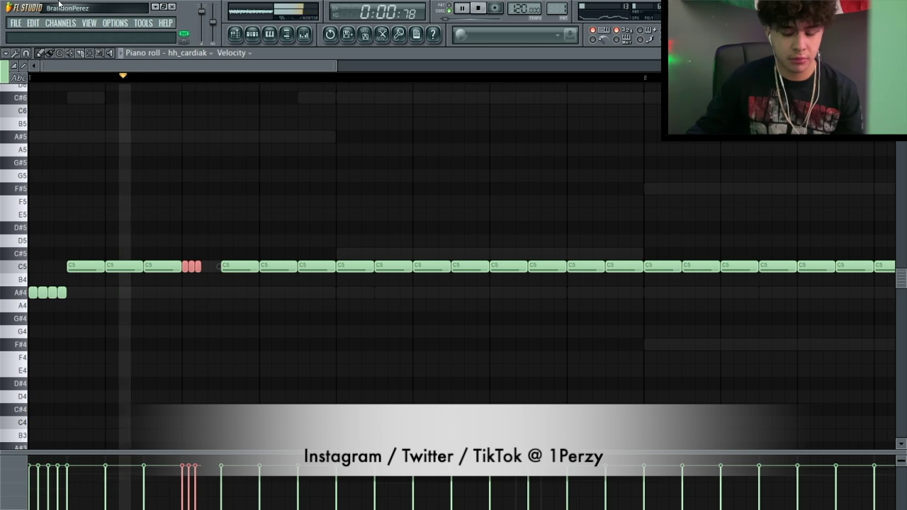
key("space")
key("space")
- Replace the hi-hat on step 13 with a one-step A#4 note and shorten the C5 hit on step 15 to one step
left_click(266, 292)
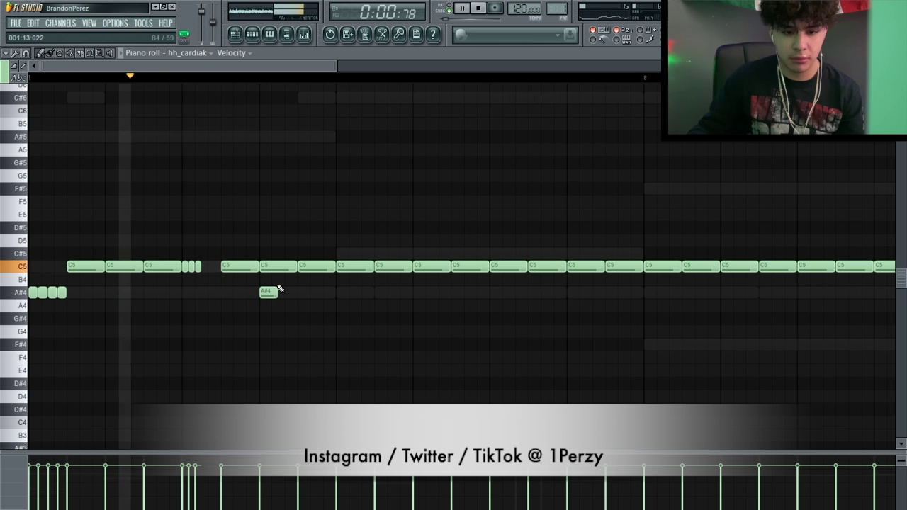
right_click(280, 265)
right_click(305, 268)
left_click(306, 267)
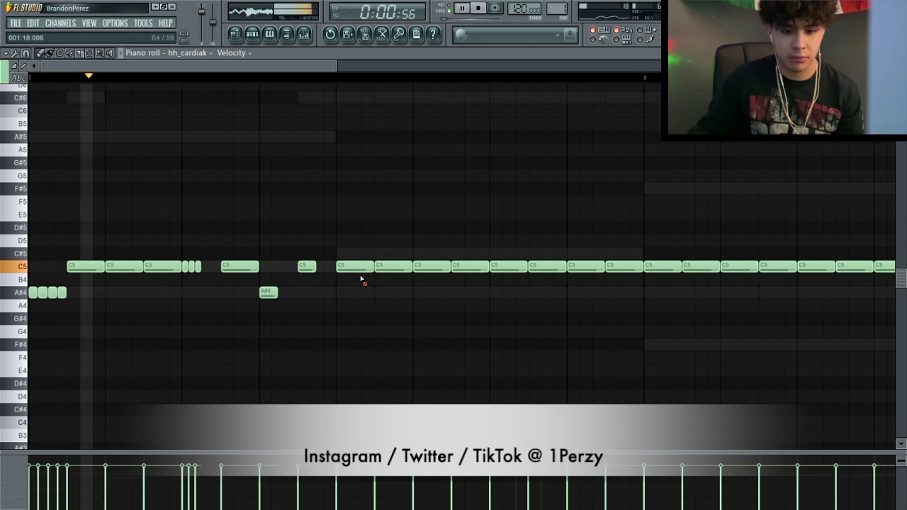
- Replace the hi-hat on step 17 with two one-step C5 hits on steps 17 and 18
right_click(340, 266)
left_click(339, 264)
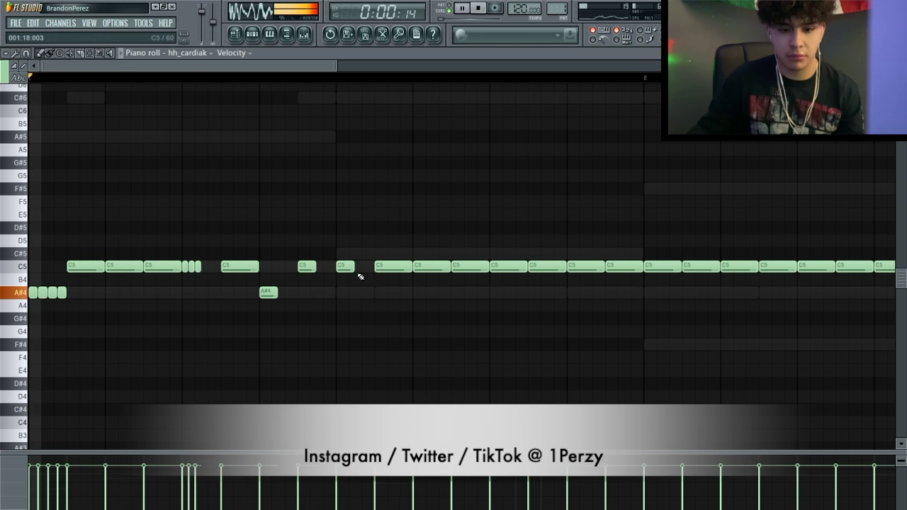
left_click(360, 267)
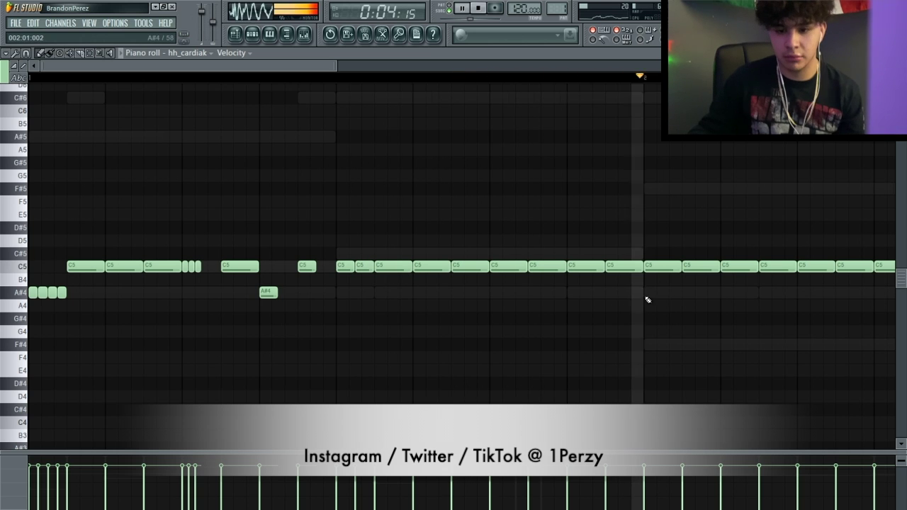
- Set the snap to 1/4 step, then split the last hi-hat of bar 1 in half, lowering its second half to A#4
left_click(618, 268)
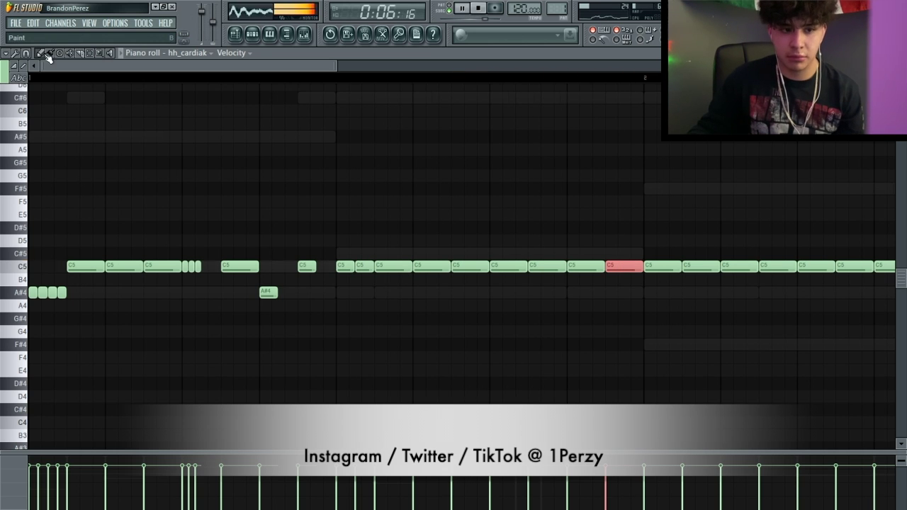
left_click(27, 53)
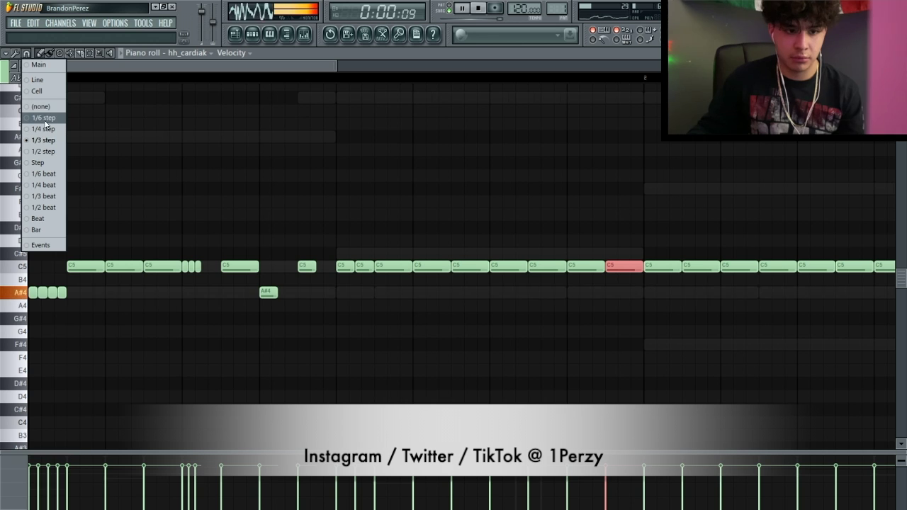
left_click(44, 130)
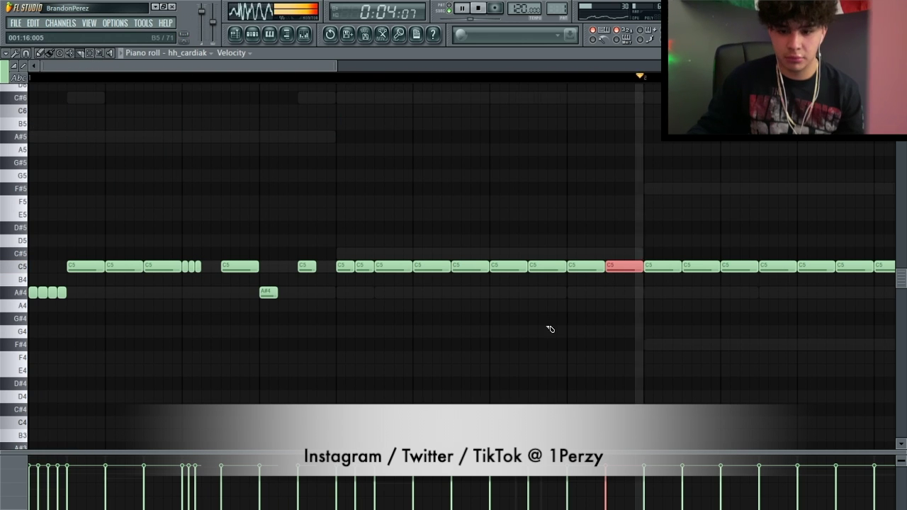
scroll(717, 433, "down", 3)
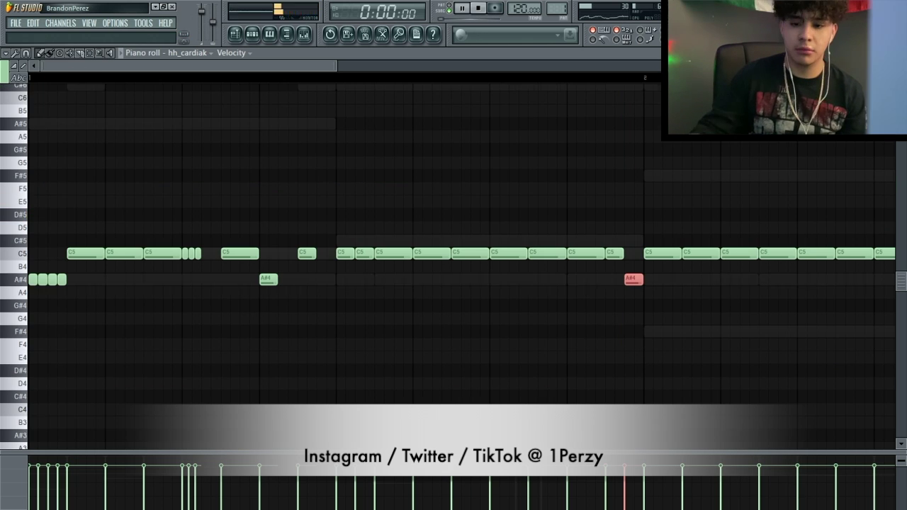
key("space")
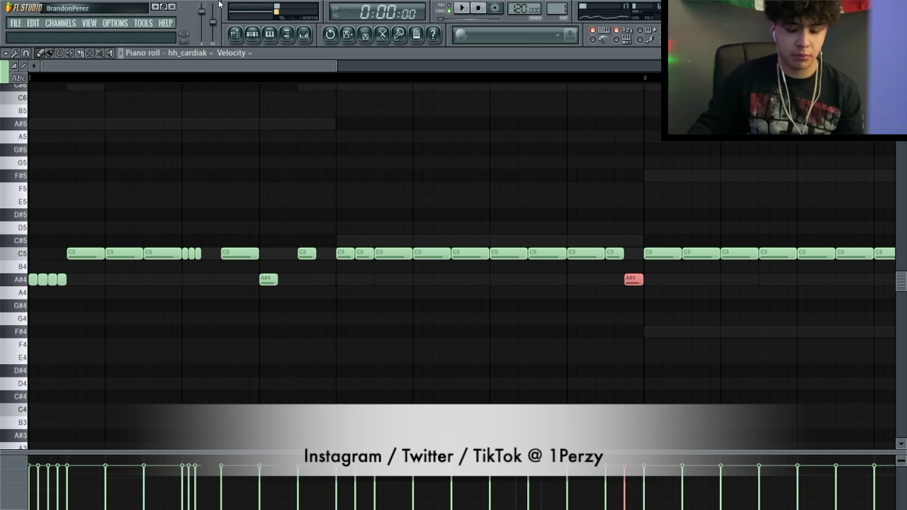
- Turn the last A#4 hit of bar 1 into a four-note roll and replace bar 2's hi-hats with a copy of bar 1
key("space")
scroll(708, 300, "down", 2)
left_click_drag(844, 298, 437, 208)
key("Delete")
key("ctrl+b")
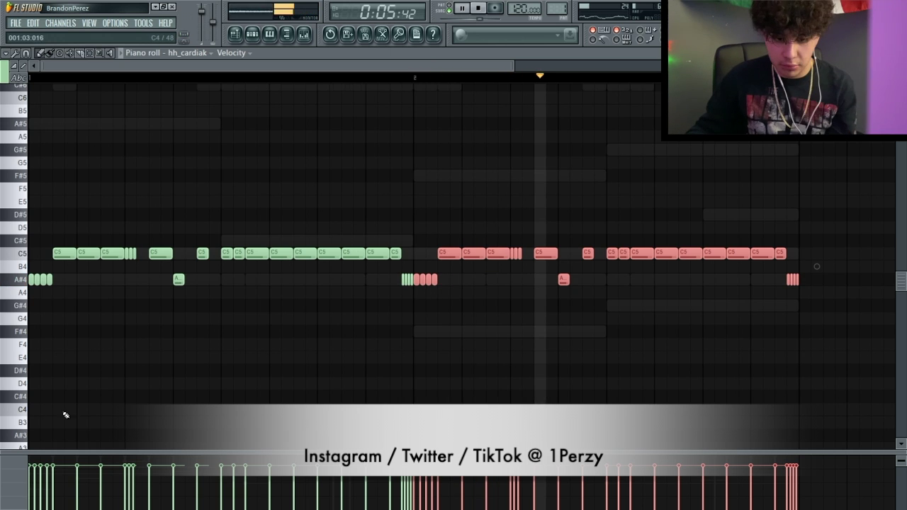
- Replace bar 2's opening A#4 roll with a one-step C5 hit, and shift bar 1's closing roll one step earlier, ending on a C5 hit
scroll(328, 289, "up", 2)
scroll(329, 288, "up", 1)
right_click(536, 276)
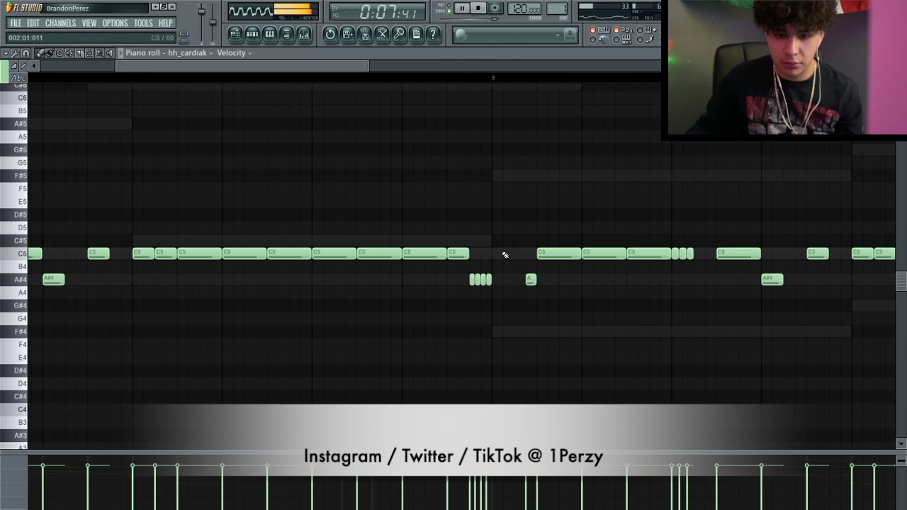
left_click_drag(473, 276, 481, 254)
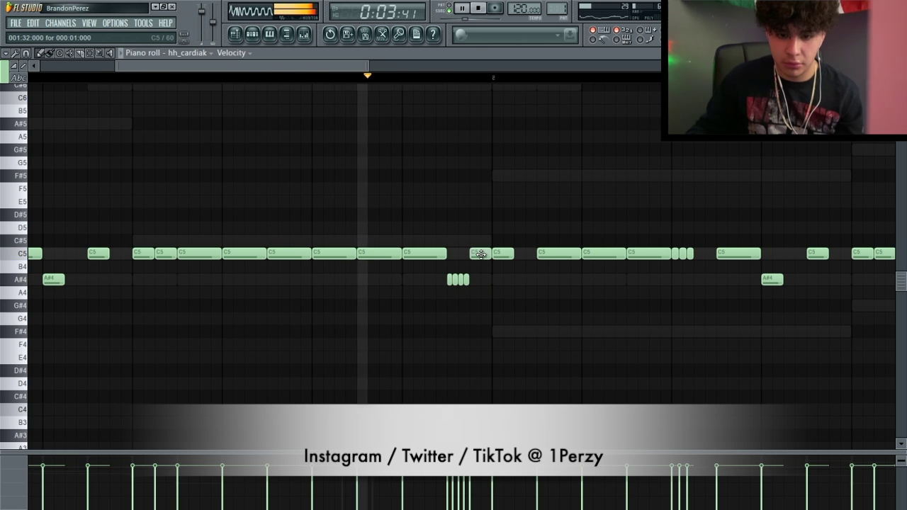
- Delete the last C5 hits and the closing A#4 roll at the end of bar 2
scroll(506, 264, "down", 2)
right_click(779, 253)
right_click(793, 279)
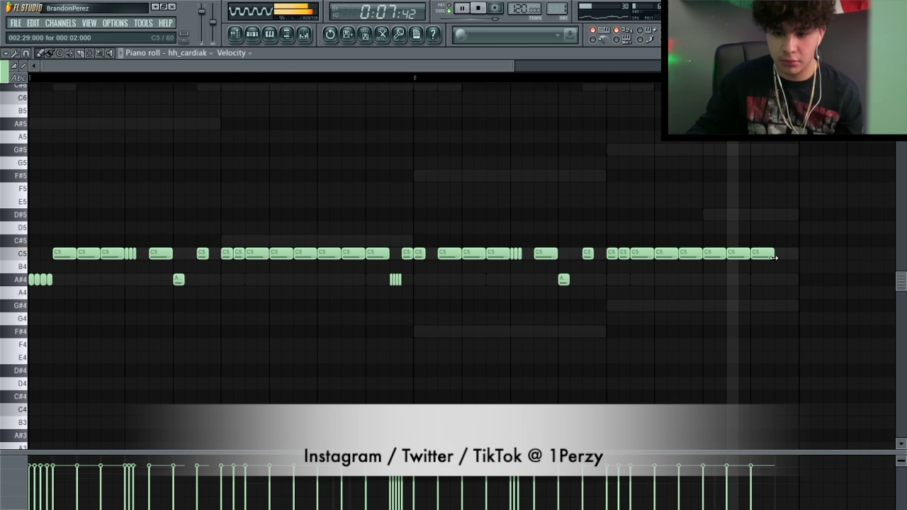
- Change the snap and fill bar 2's last beat with six short hits descending from C5 to D4, preceded by one short C5 hit
scroll(773, 257, "up", 2)
left_click(15, 65)
left_click(44, 173)
key("space")
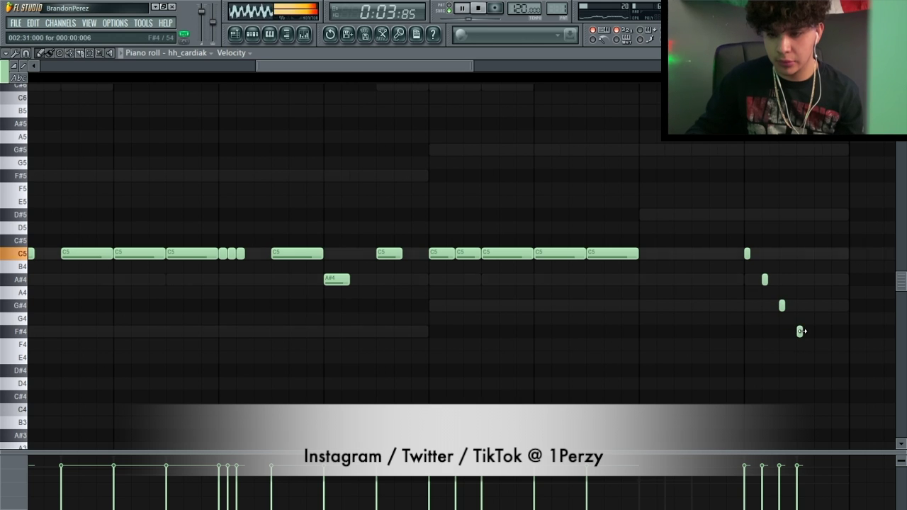
left_click(817, 357)
left_click(835, 383)
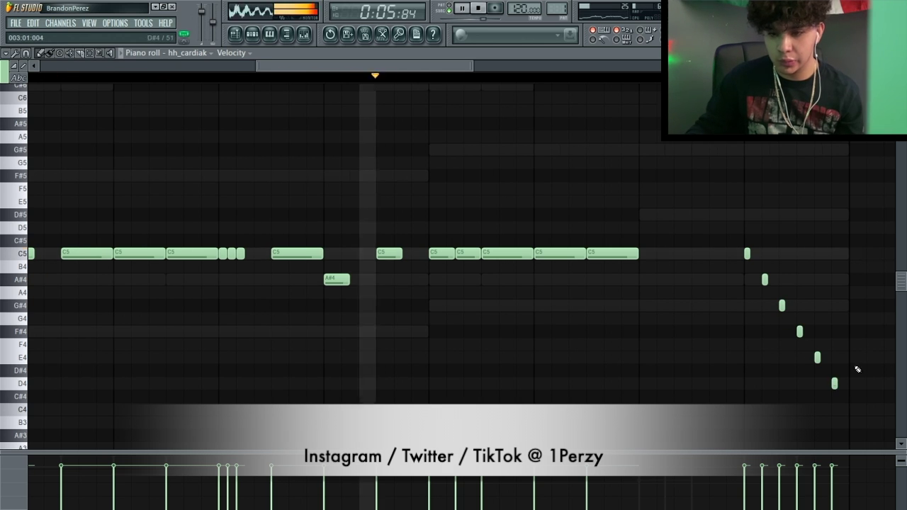
left_click(710, 254)
left_click(697, 254)
- Select all the hi-hat notes and slightly randomize their panning
scroll(757, 256, "down", 3)
left_click_drag(838, 407, 32, 74, "ctrl")
key("alt+r")
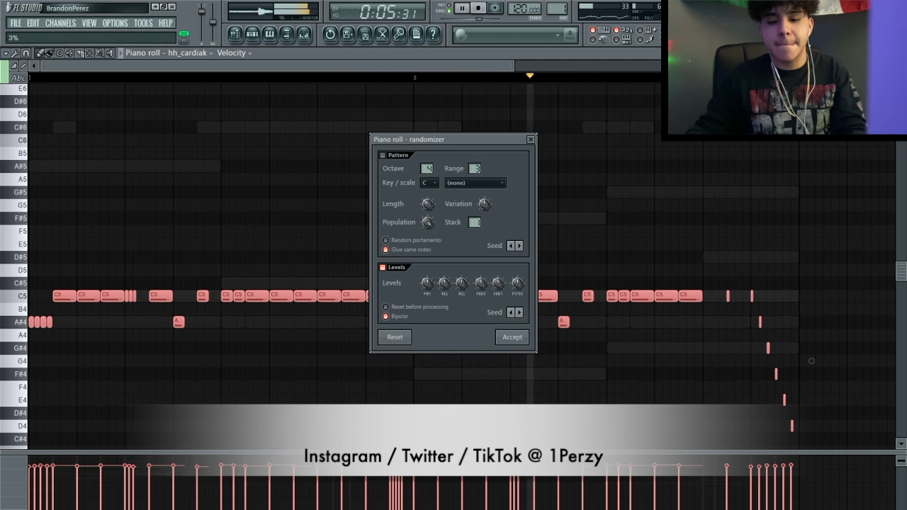
left_click(427, 283)
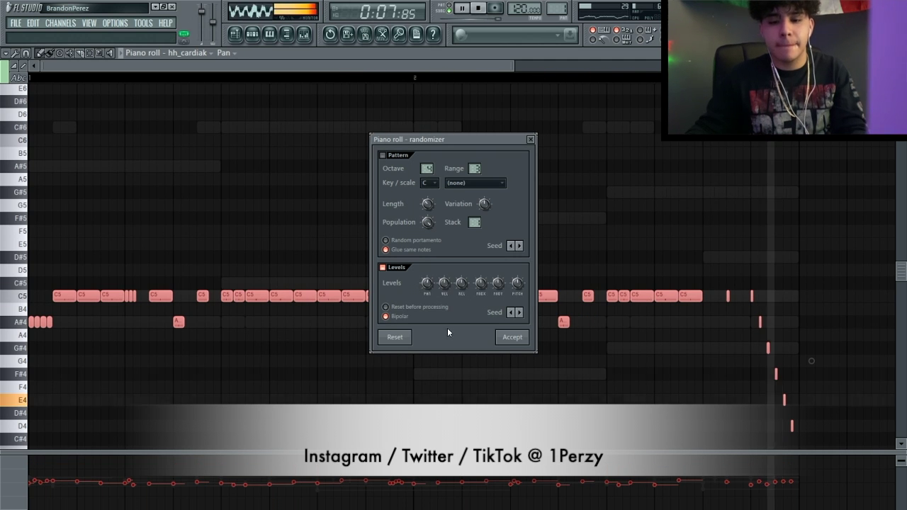
left_click(512, 337)
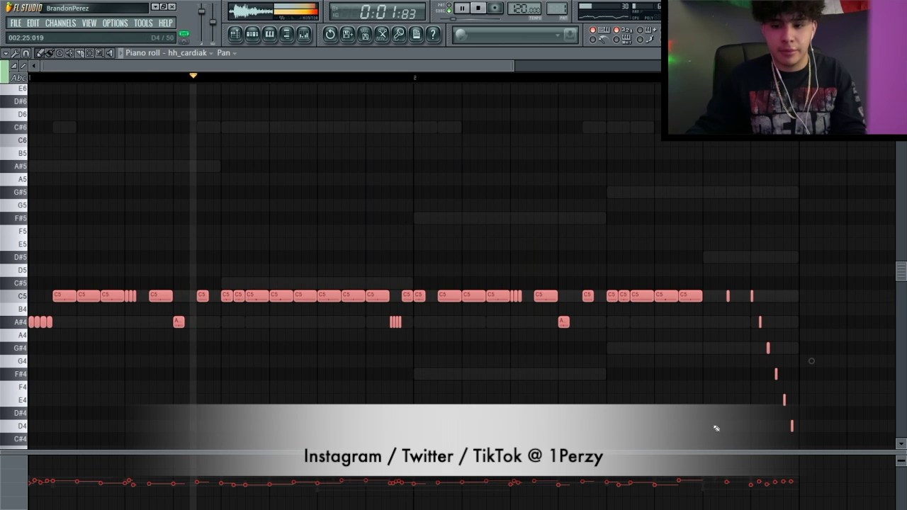
- Redraw the final D4 hit of the descending roll and remove the extra D4 note below the E4 hit
scroll(792, 429, "up", 3)
left_click(789, 427)
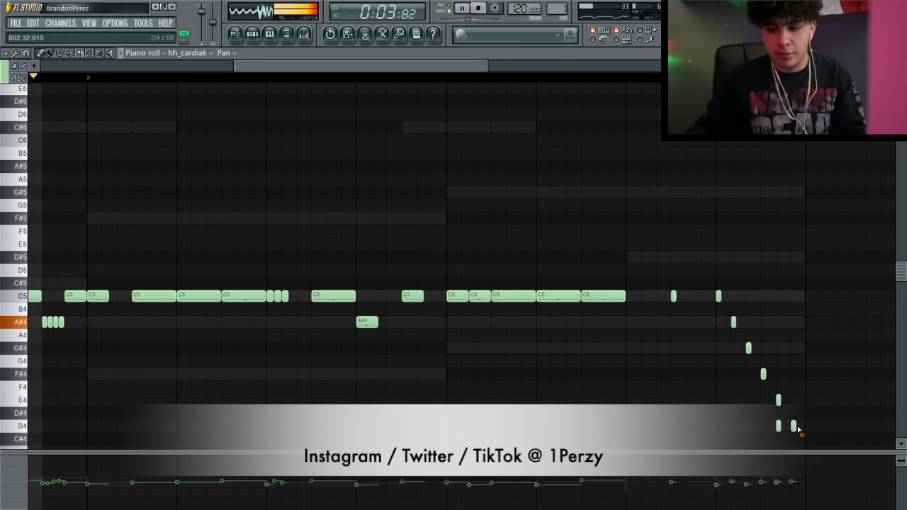
right_click(792, 428)
left_click(791, 427)
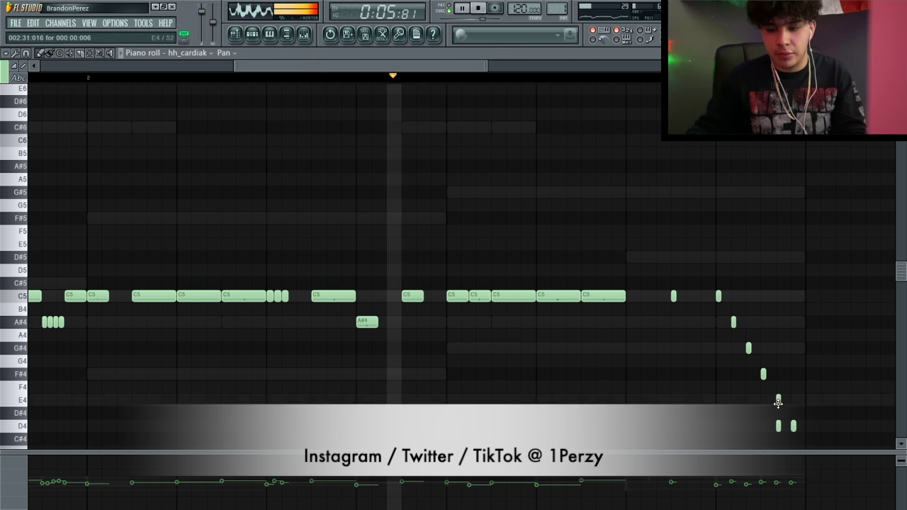
right_click(778, 426)
scroll(782, 429, "down", 5)
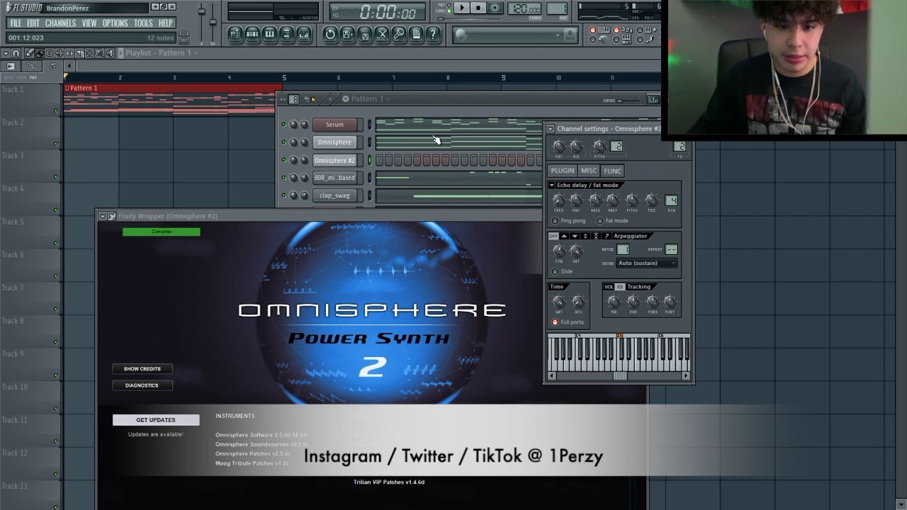
- Copy the Serum melody into the Omnisphere #2 channel and set that channel's volume to 50%
left_click(366, 129)
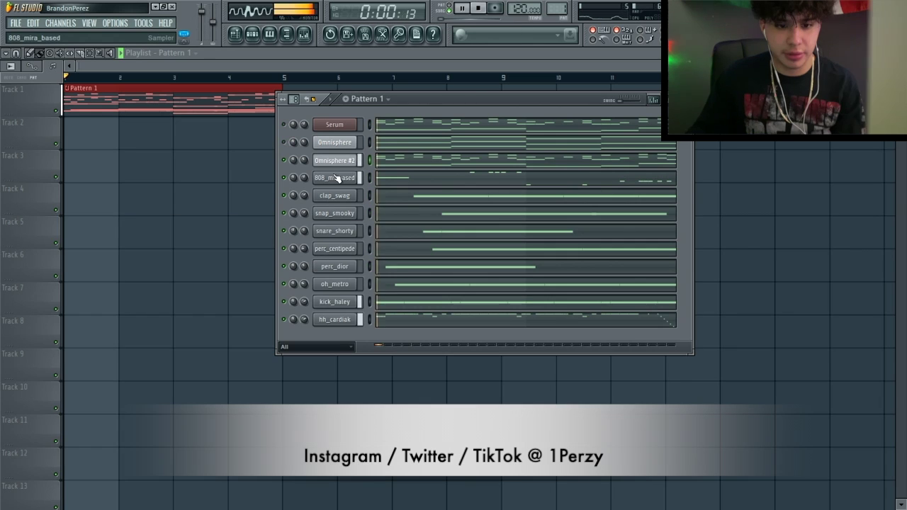
left_click(337, 161)
left_click(324, 163)
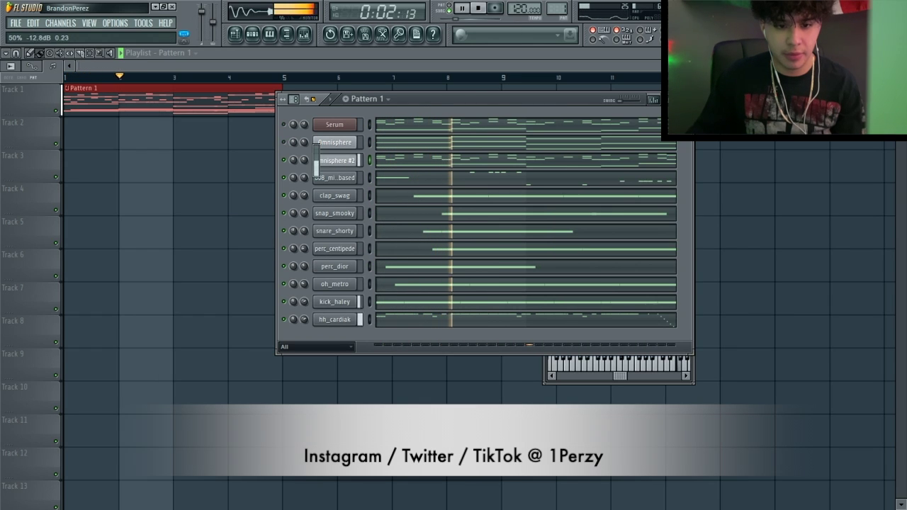
- Load the BELL - Baby Bell patch from the Bells and Vibes category in Omnisphere #2
left_click(334, 165)
left_click(561, 171)
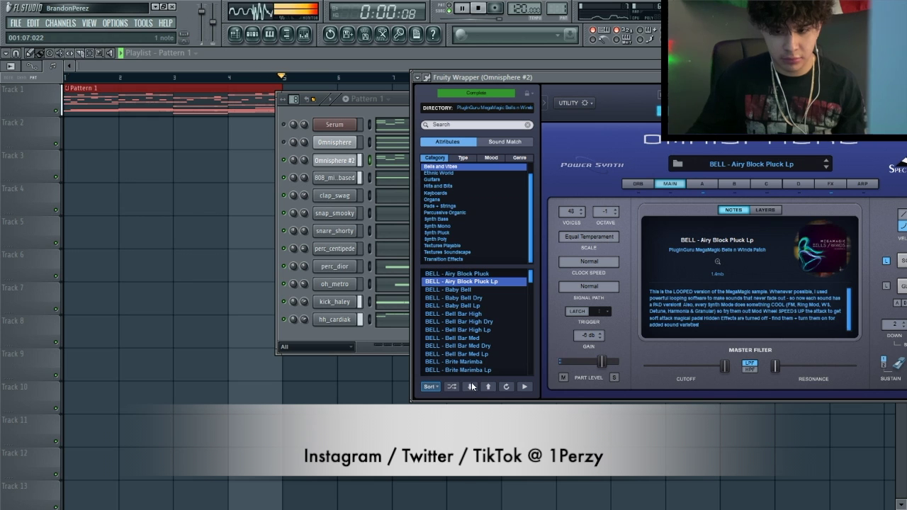
left_click(470, 386)
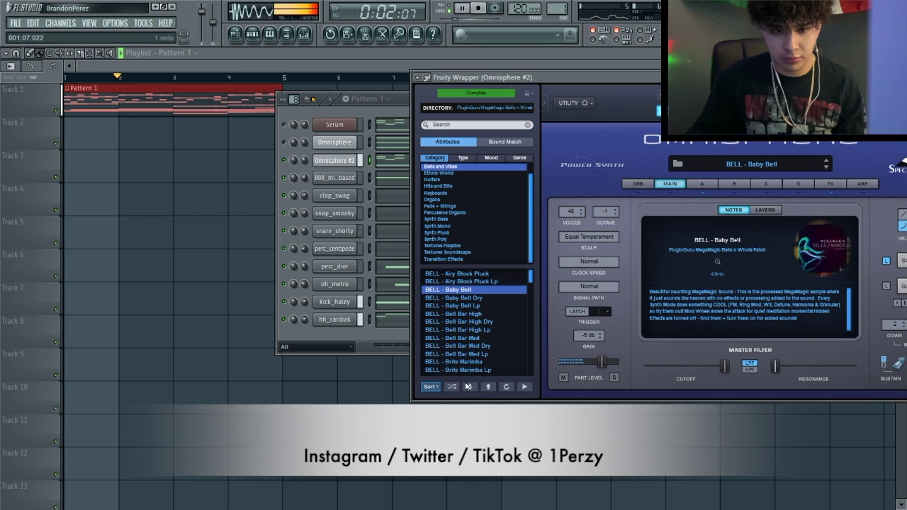
- Transpose the Omnisphere #2 melody up one octave and listen to it with the beat
left_click(392, 163)
key("space")
key("space")
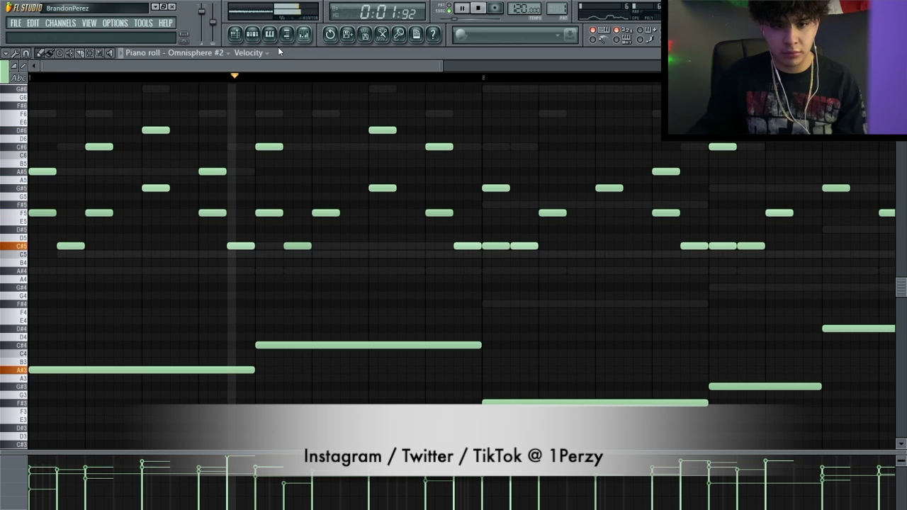
key("F6")
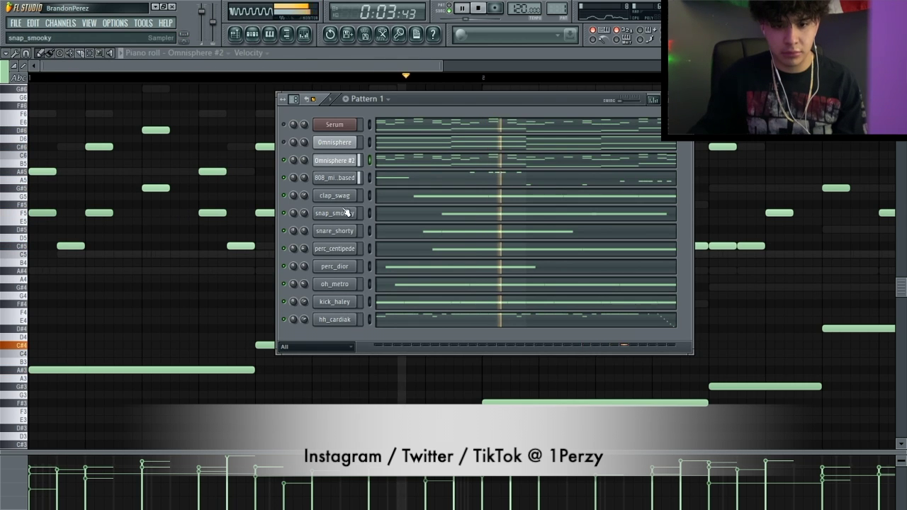
left_click(331, 162)
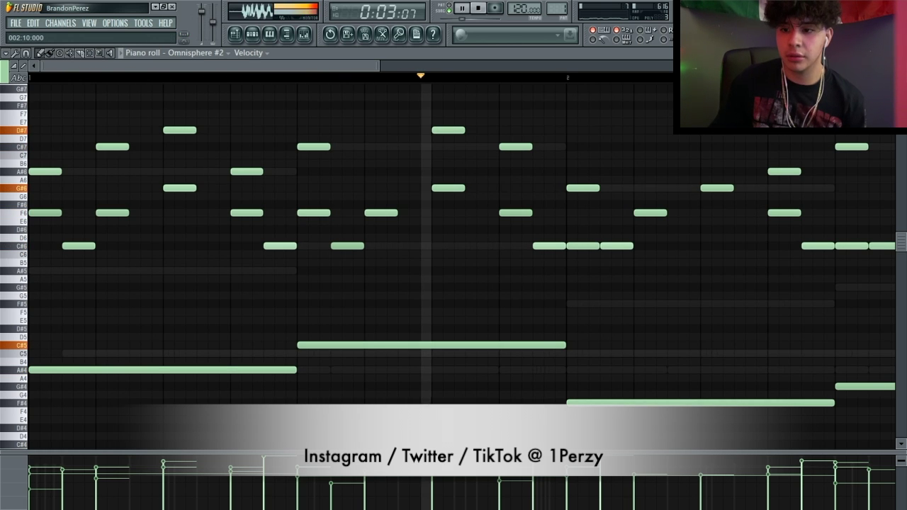
key("Escape")
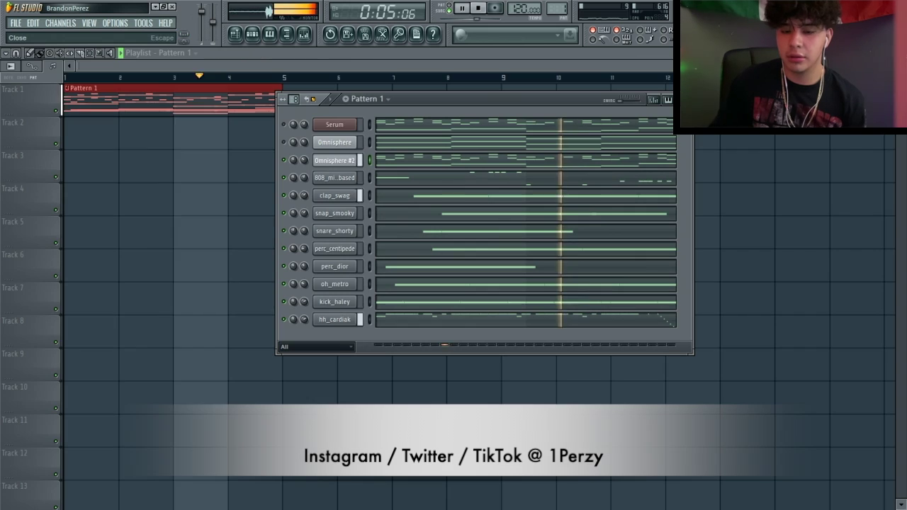
key("space")
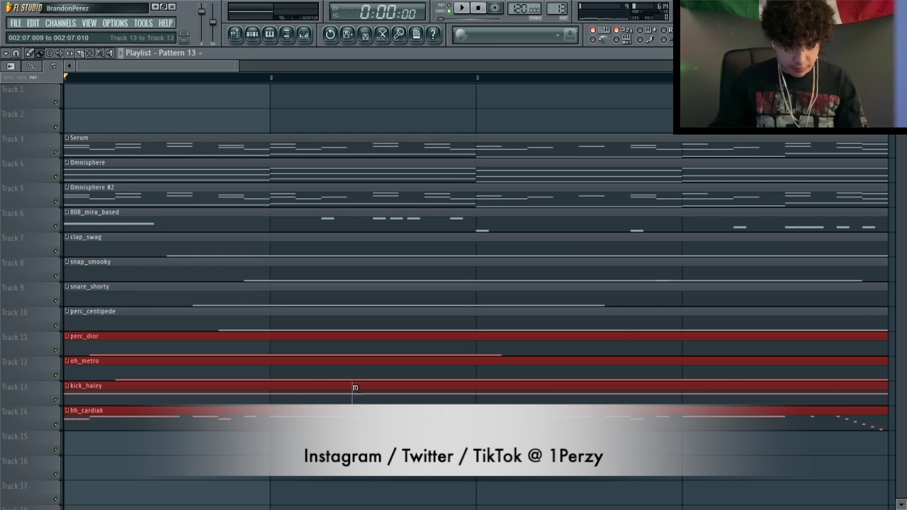
- Select all the channel clips on tracks 3 to 14 and duplicate them six times to fill bars 5 to 28
scroll(353, 387, "up", 1)
left_click_drag(347, 457, 369, 81)
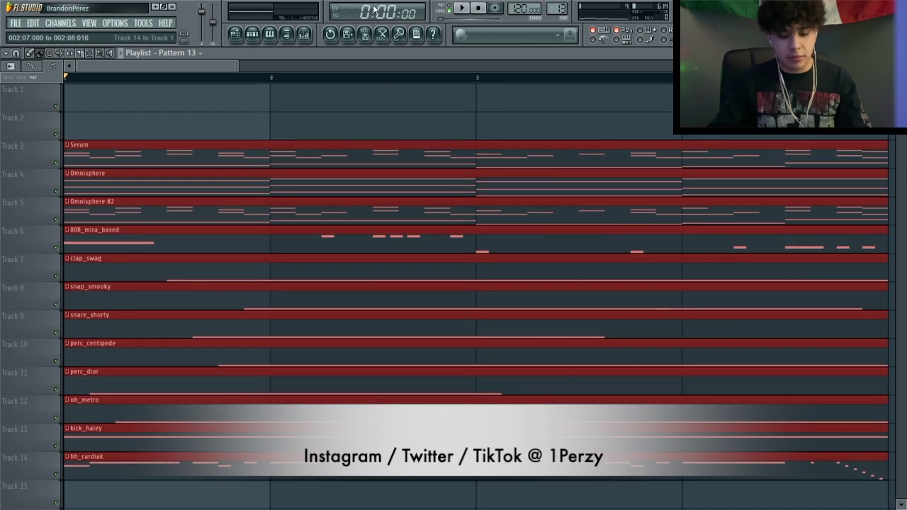
key("ctrl+b")
key("ctrl+b")
key("ctrl+b")
key("ctrl+b")
key("ctrl+b")
key("ctrl+b")
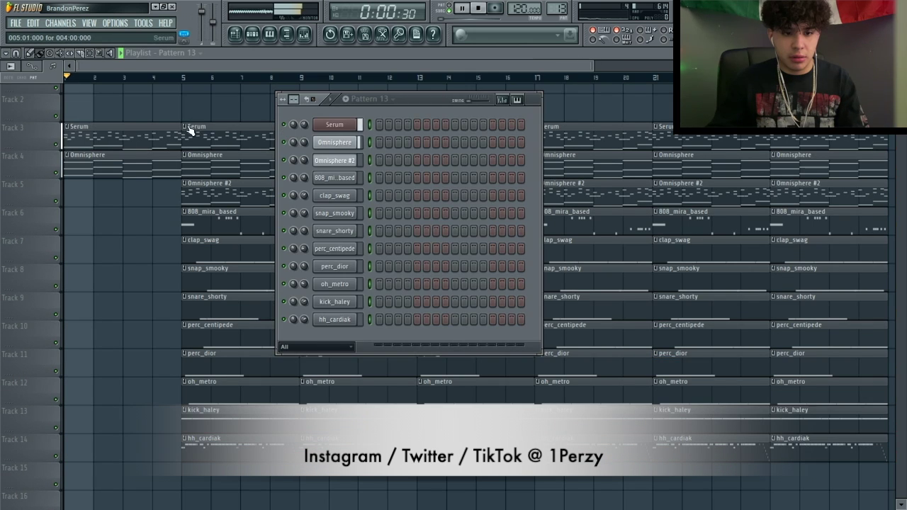
- Leave only the Serum clip in bars 1 to 4 and delete both Omnisphere clips from bars 5 to 8
key("F6")
left_click(199, 99)
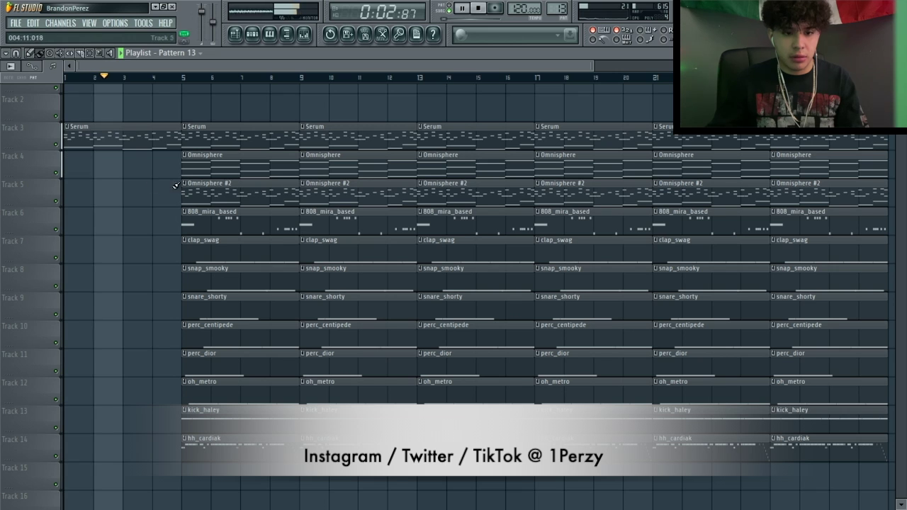
right_click(215, 169)
right_click(218, 196)
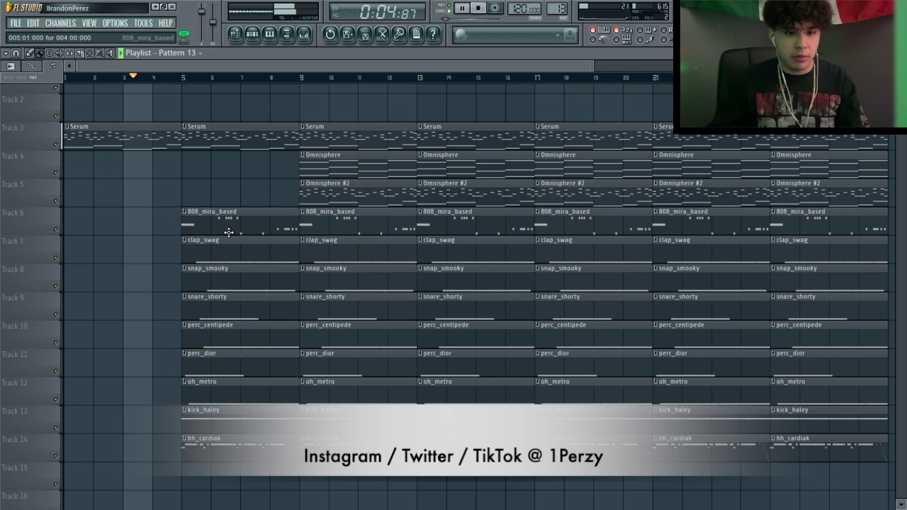
- Delete the 808, snap, snare, percussion, open hat and kick clips from bars 5 to 8, keeping clap_swag and hh_cardiak
right_click(229, 392)
right_click(229, 415)
right_click(229, 365)
right_click(229, 337)
right_click(229, 306)
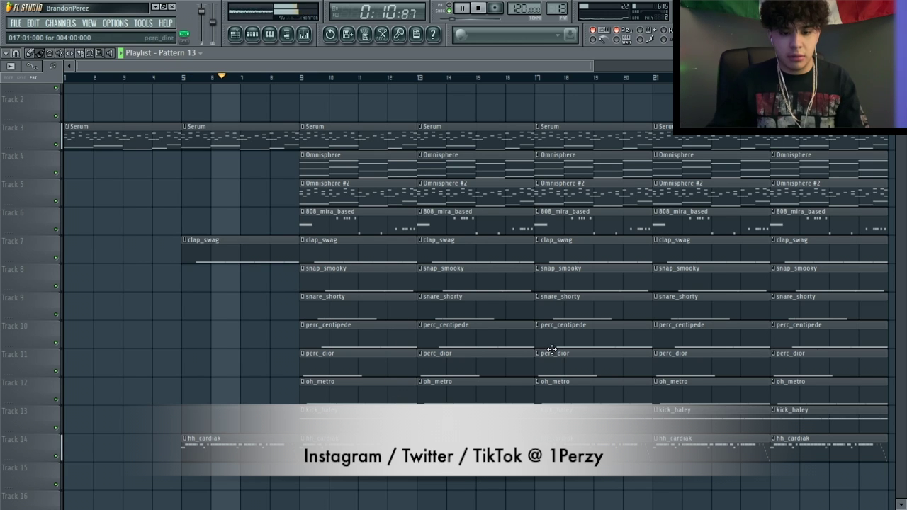
- Delete the oh_metro clips from bars 9 to 16 and the 808_mira_based clip from bars 17 to 20
right_click(473, 392)
right_click(366, 390)
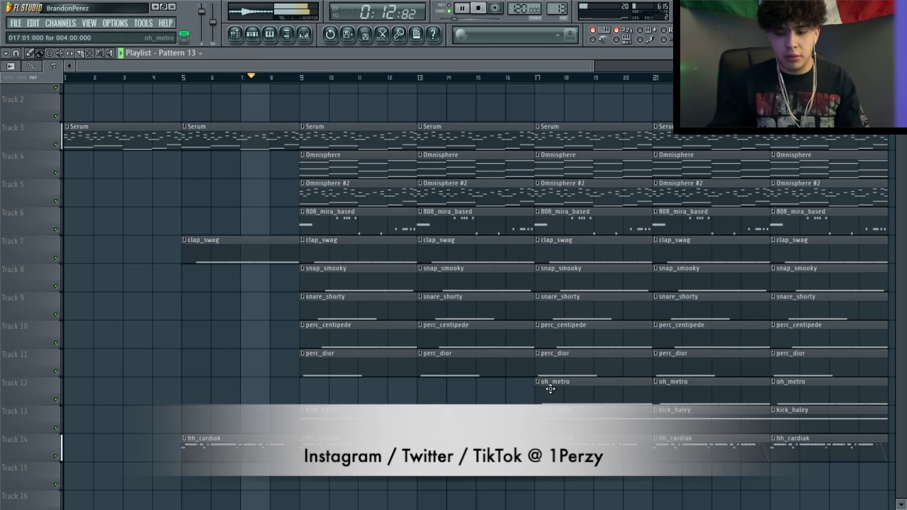
right_click(596, 228)
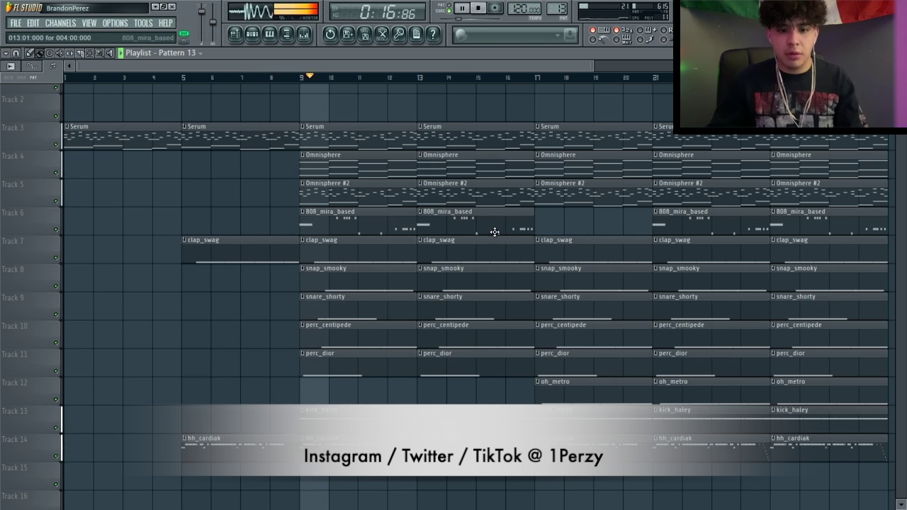
- Delete the Omnisphere #2 clips from bars 9 to 16 and 25 to 28, and the Serum clips from bars 17 to 24
right_click(413, 202)
right_click(450, 197)
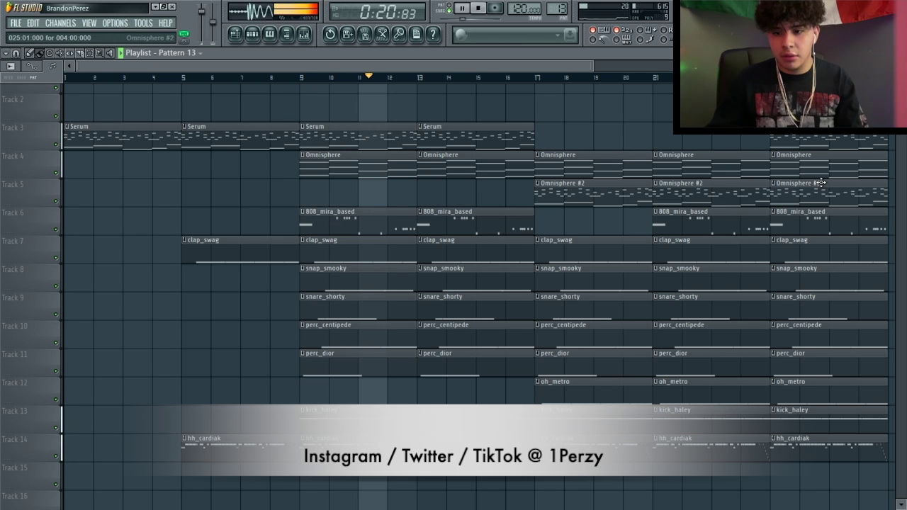
right_click(805, 200)
- Duplicate the Serum and Omnisphere clips of bars 25 to 28 into bars 29 to 32, and delete Omnisphere from bars 17 to 24
scroll(799, 206, "up", 1)
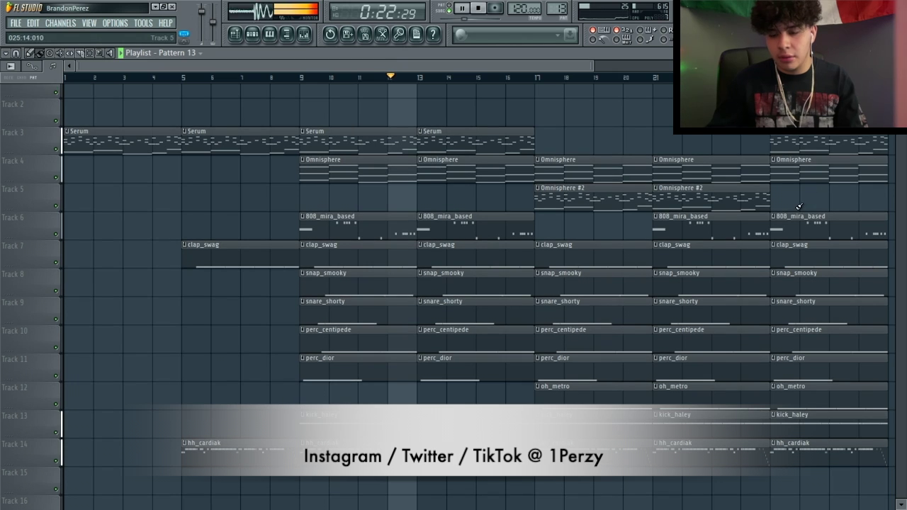
left_click(822, 170, "ctrl+shift")
key("ctrl+b")
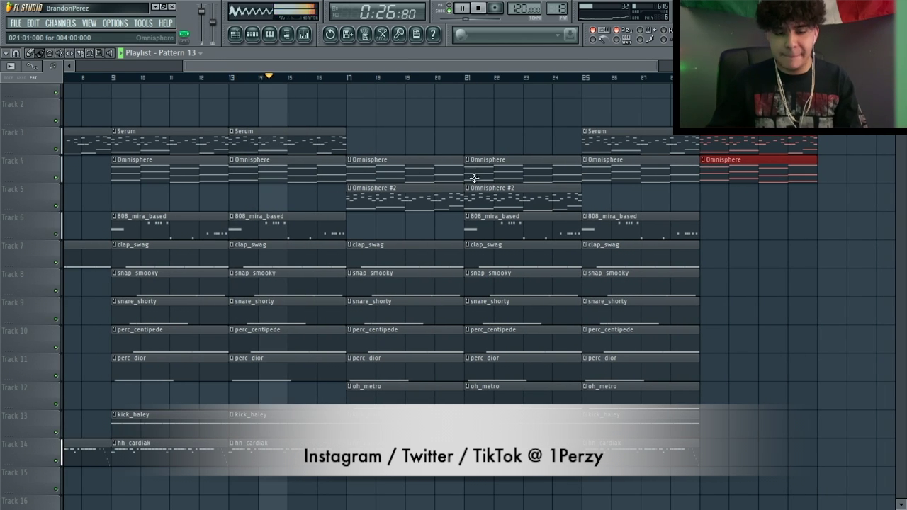
right_click(445, 174)
right_click(489, 174)
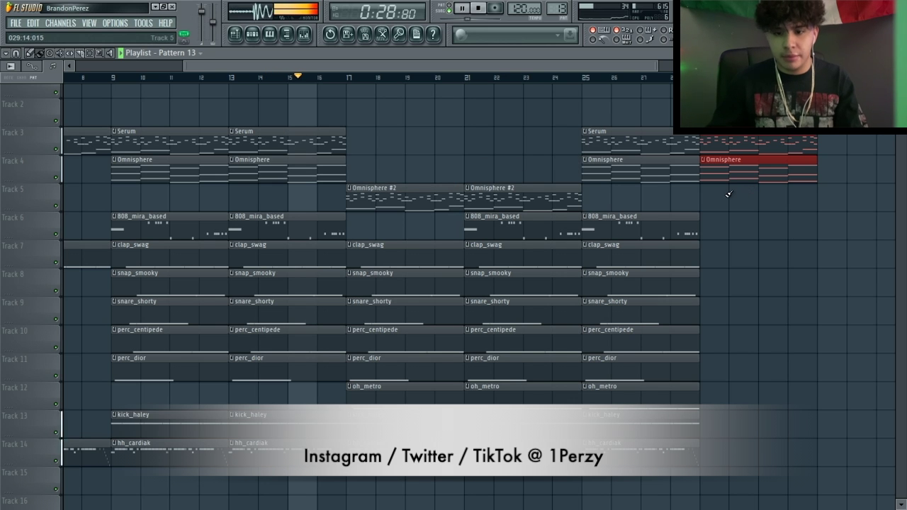
- Duplicate the 808 and all drum clips of bars 25 to 28 into bars 29 to 32
left_click_drag(644, 242, 620, 485)
left_click_drag(686, 227, 640, 486)
key("ctrl+b")
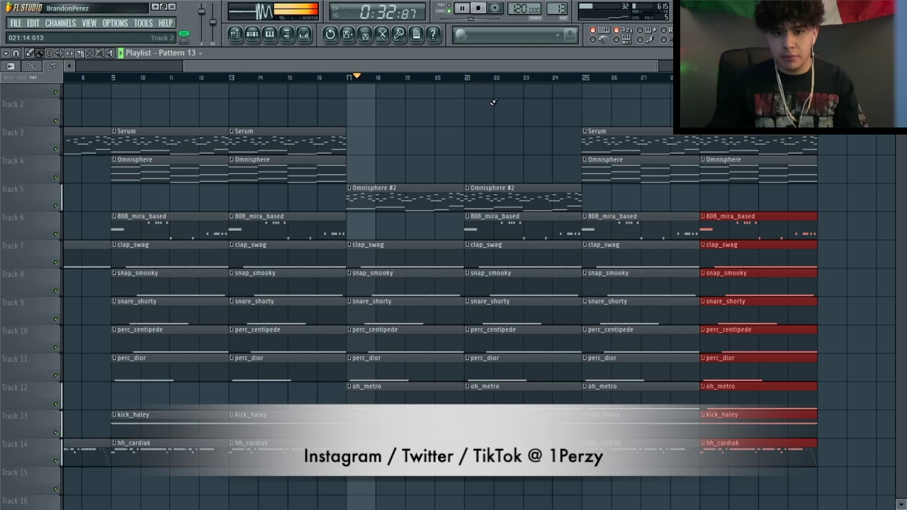
- Move the two Omnisphere #2 clips to bars 1 to 8 and delete the Serum clips from those bars
left_click(254, 37)
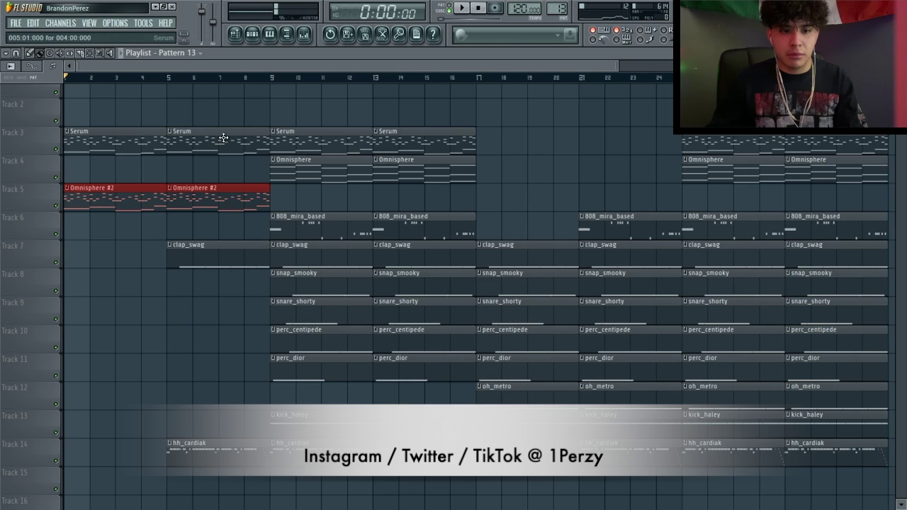
right_click(191, 140, "ctrl")
right_click(190, 140, "ctrl")
right_click(174, 144)
right_click(150, 143)
- Play the arrangement from the start while viewing the Serum pattern's notes, and return to the playlist
double_click(285, 136)
key("space")
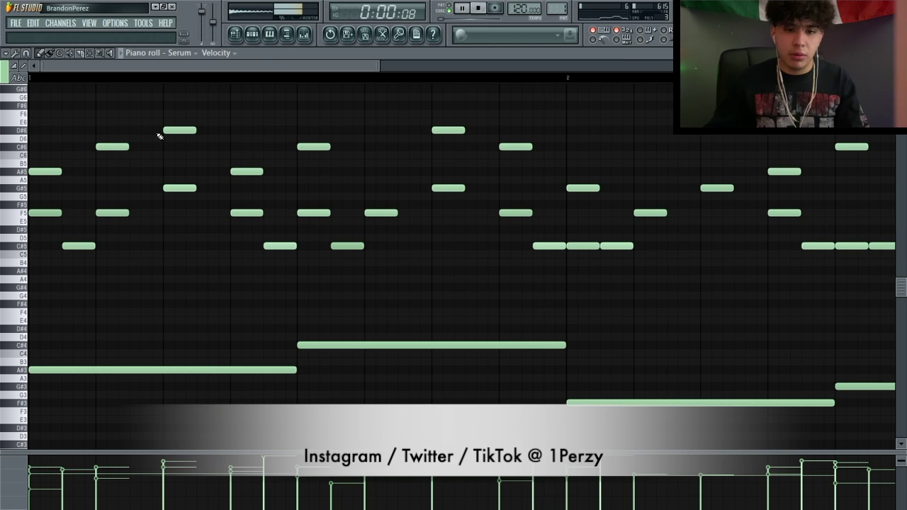
left_click(900, 54)
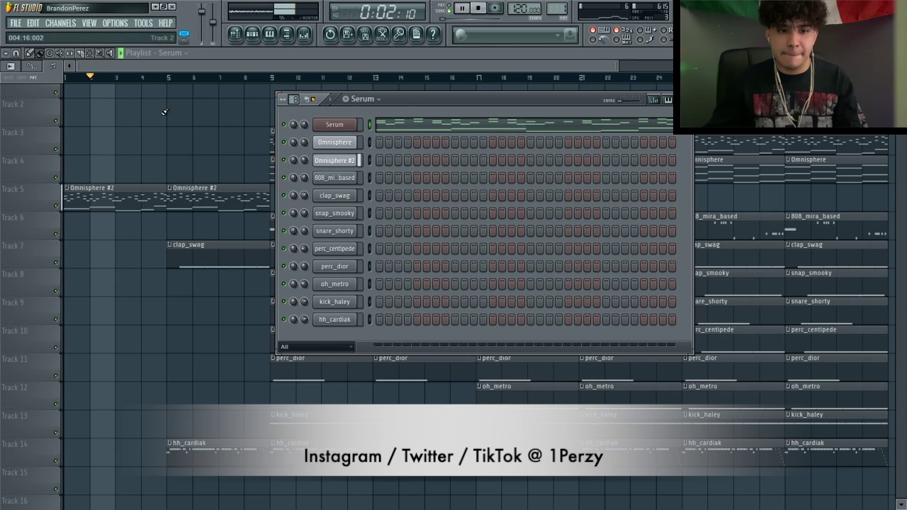
key("F6")
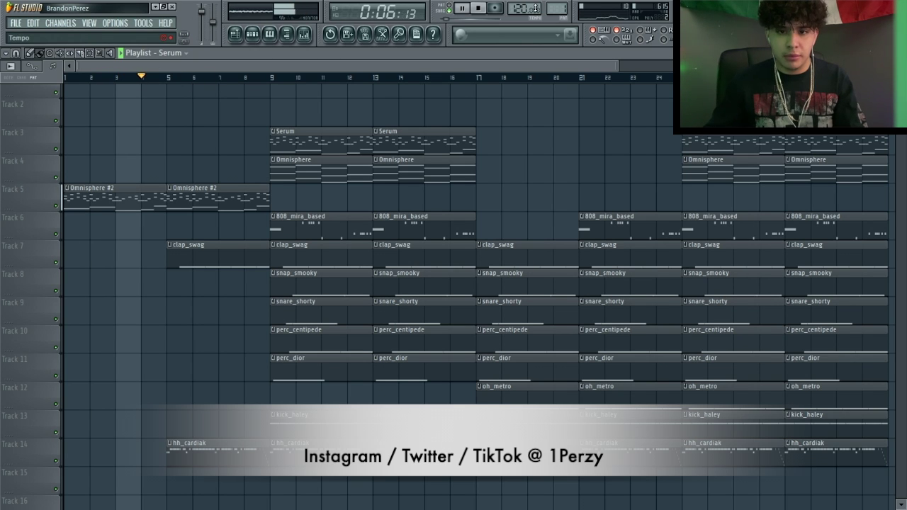
- Clone the Serum pattern as Serum #2, place it in bars 17 to 20 of Track 3, and transpose its notes up one octave
right_click(557, 8)
left_click(659, 82)
left_click(570, 168)
left_click_drag(570, 168, 504, 138)
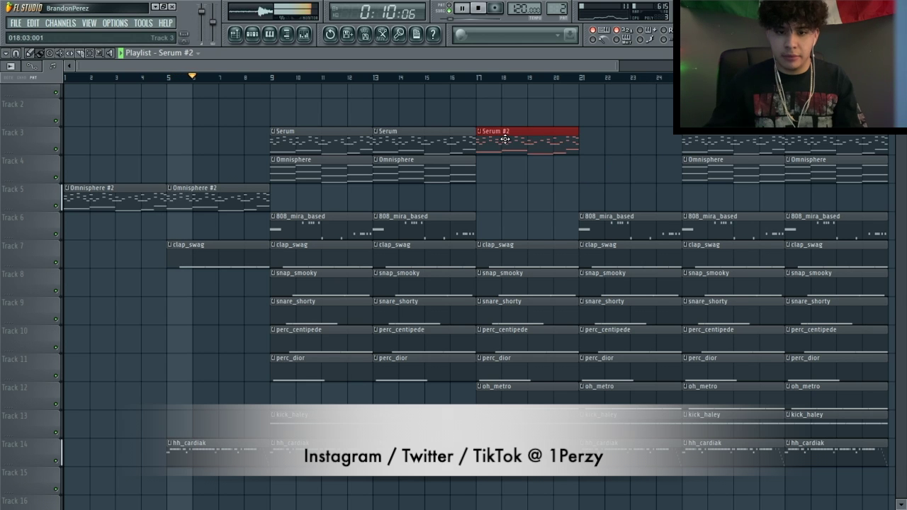
double_click(505, 139)
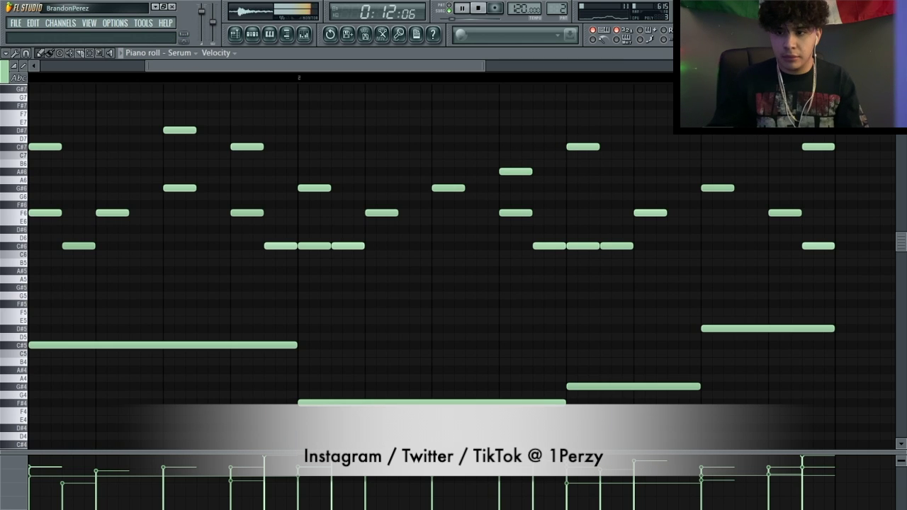
left_click(253, 36)
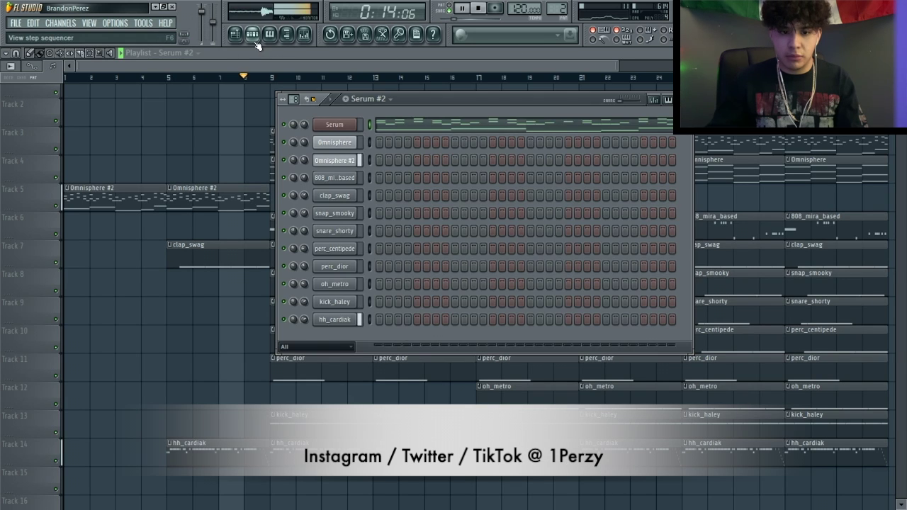
left_click(254, 37)
left_click(254, 37)
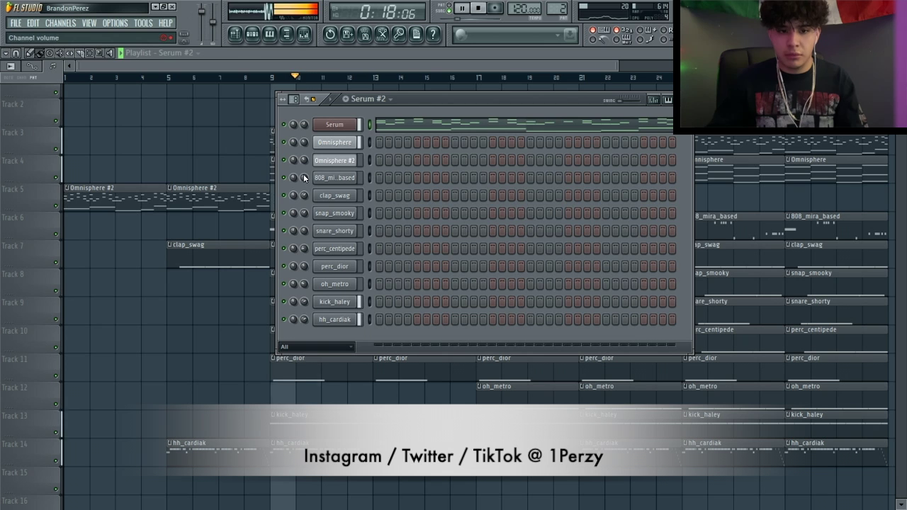
left_click(254, 36)
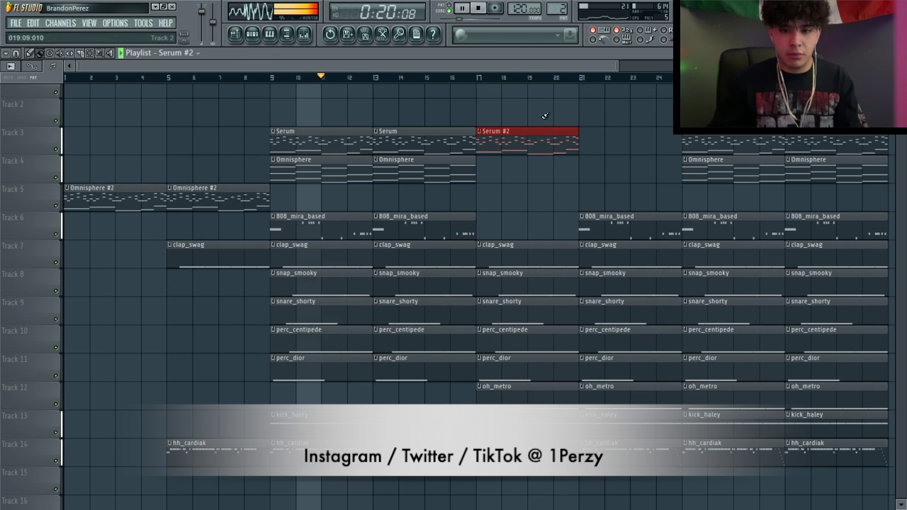
- Duplicate the Serum #2 clip of bars 17 to 20 into bars 21 to 24
key("ctrl+b")
scroll(762, 195, "down", 1)
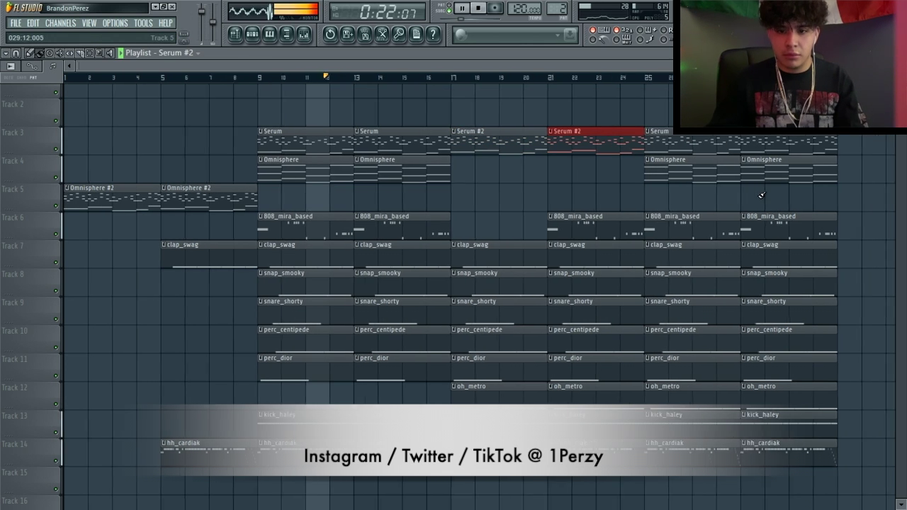
scroll(761, 195, "down", 1)
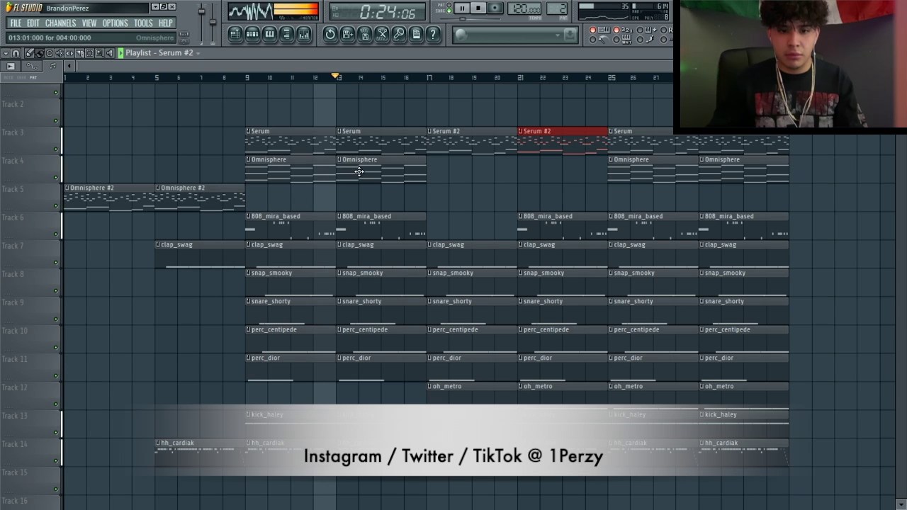
- Copy the two Omnisphere #2 clips of bars 1 to 8 into bars 33 to 40
left_click_drag(359, 172, 322, 142)
left_click_drag(205, 189, 142, 198)
key("ctrl+b")
left_click_drag(280, 200, 816, 200)
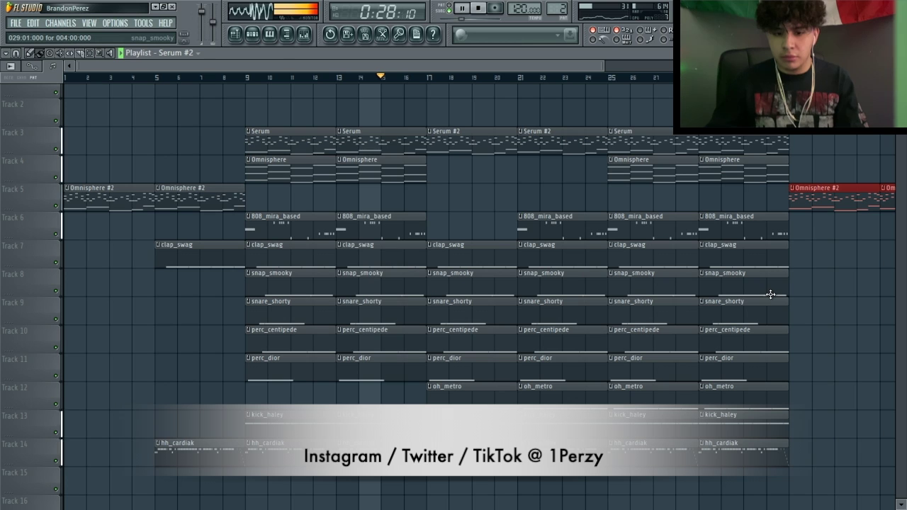
- Duplicate the 808 clip of bars 13 to 16 into bars 17 to 20 and delete the 808 clip from bars 29 to 32
left_click(361, 216)
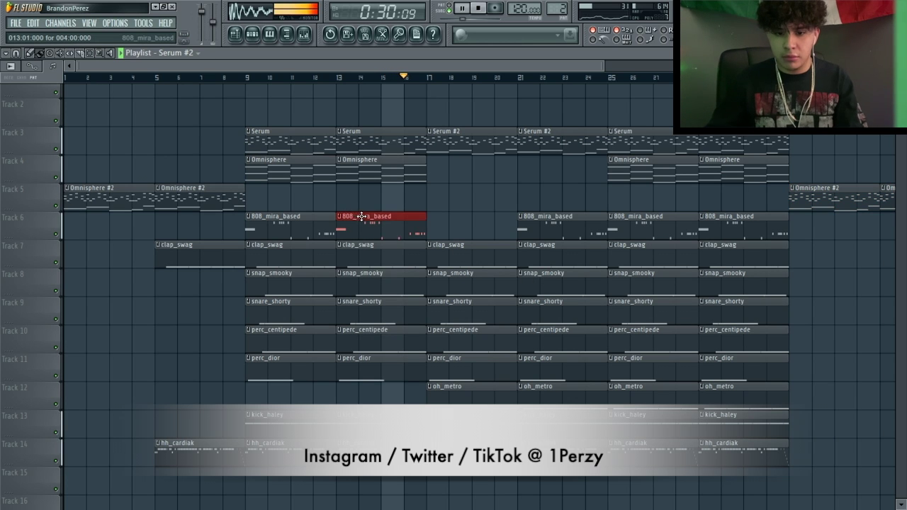
key("ctrl+b")
right_click(728, 223)
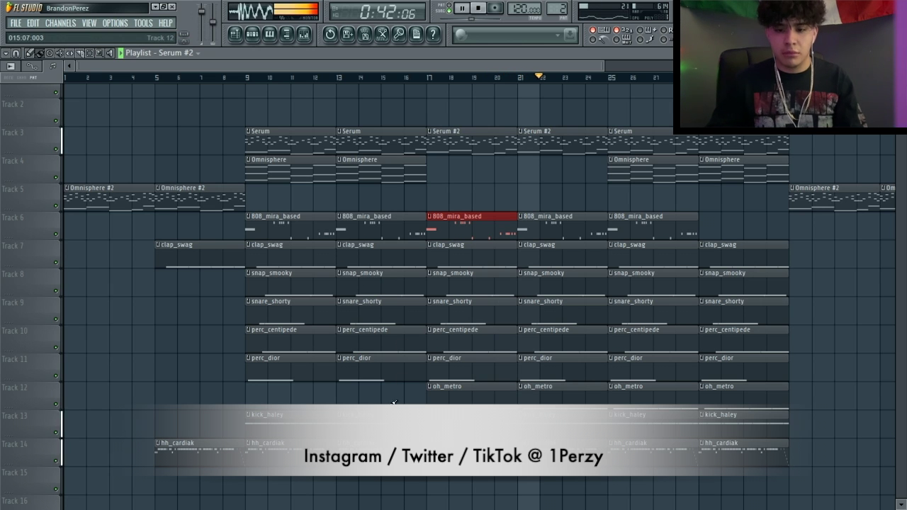
- Duplicate the 808 and all drum clips of bars 9 to 32 into bars 33 to 56
scroll(411, 378, "down", 2)
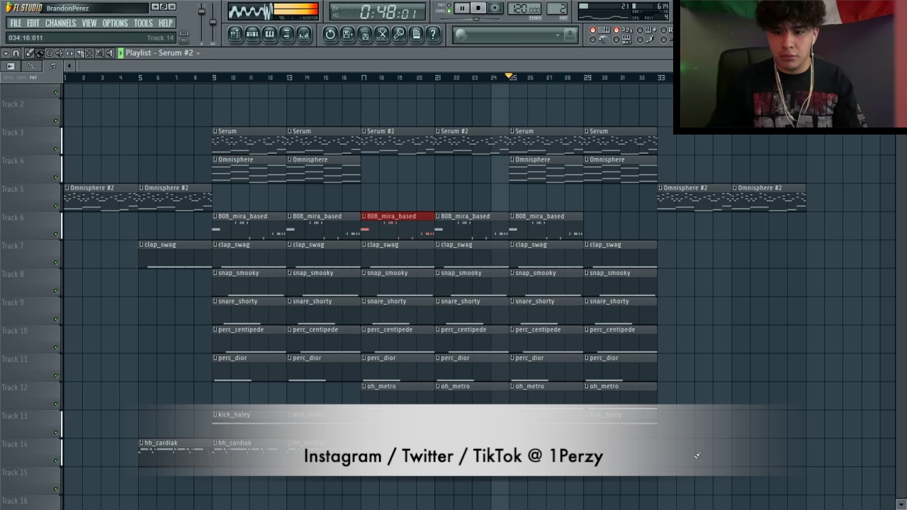
left_click_drag(652, 492, 211, 211)
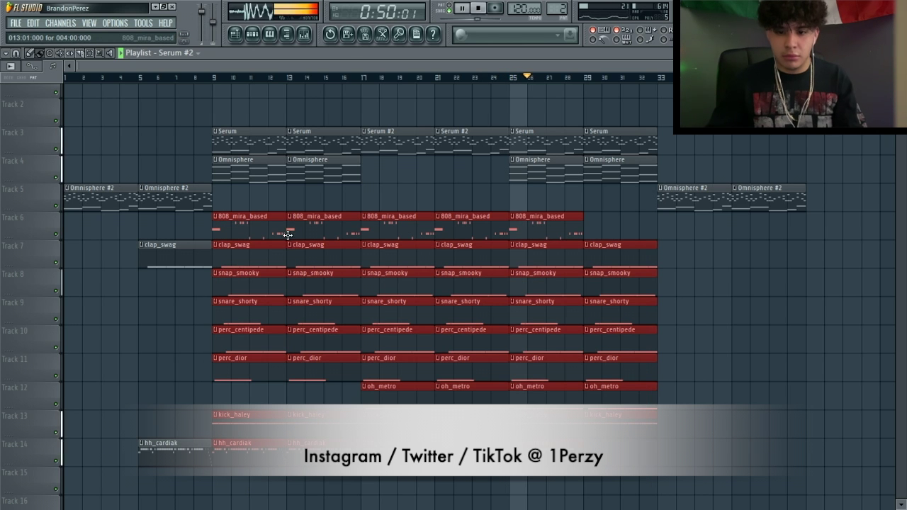
key("ctrl+b")
scroll(494, 346, "right", 5)
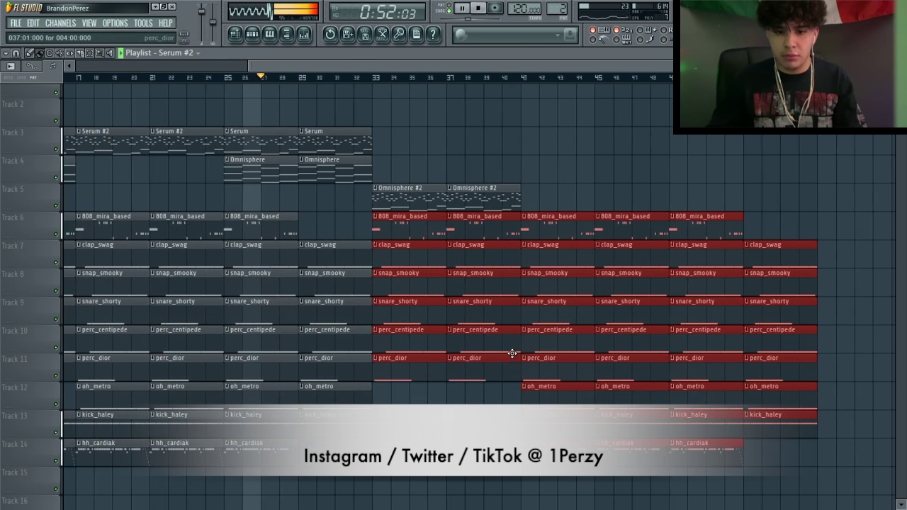
- Move the two Omnisphere #2 clips of bars 33 to 40 up to Track 2
scroll(525, 318, "down", 2)
left_click_drag(496, 240, 425, 187)
left_click_drag(496, 201, 408, 186)
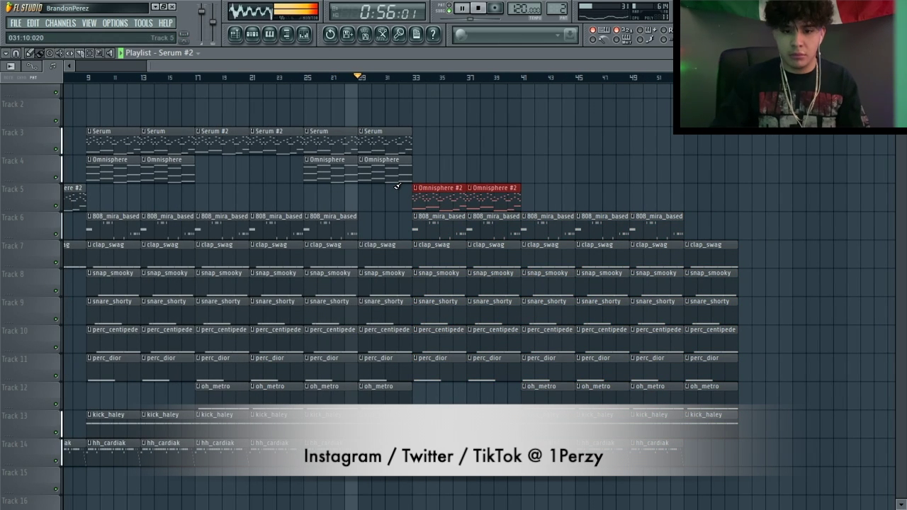
key("shift+Up")
key("shift+Up")
key("shift+Up")
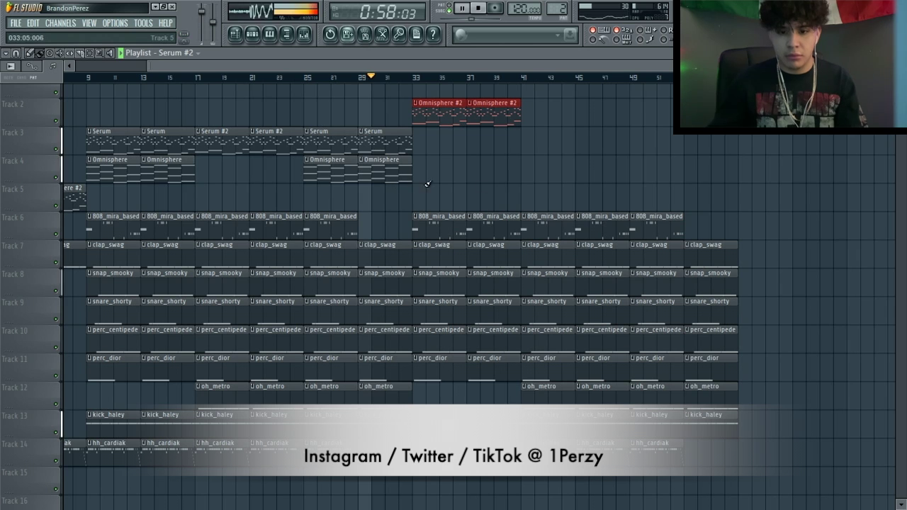
- Delete the 808 and all drum clips from bars 41 to 56, keeping those of bars 33 to 40
left_click(540, 226)
left_click_drag(540, 226, 739, 468)
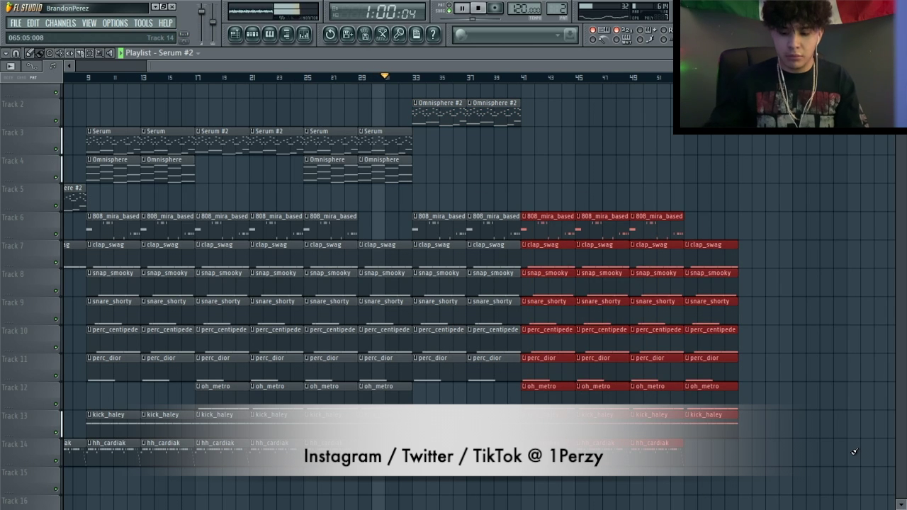
key("Delete")
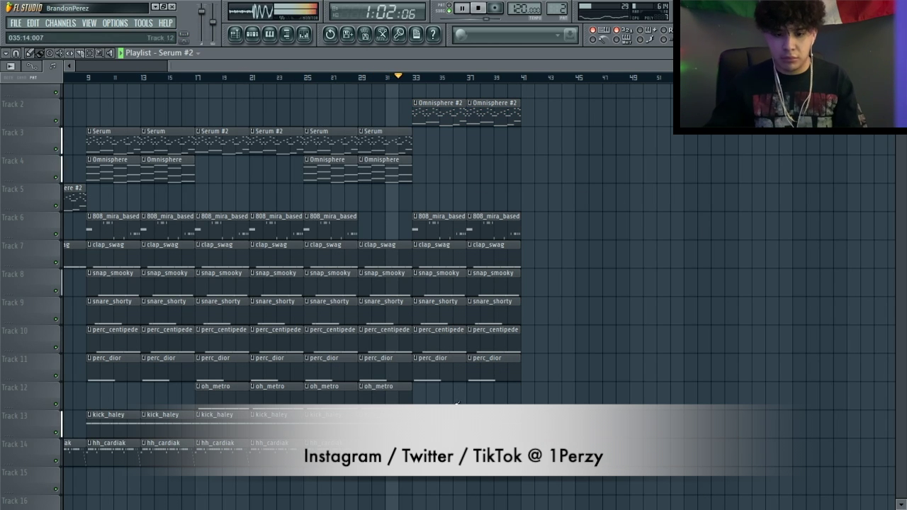
right_click(438, 227)
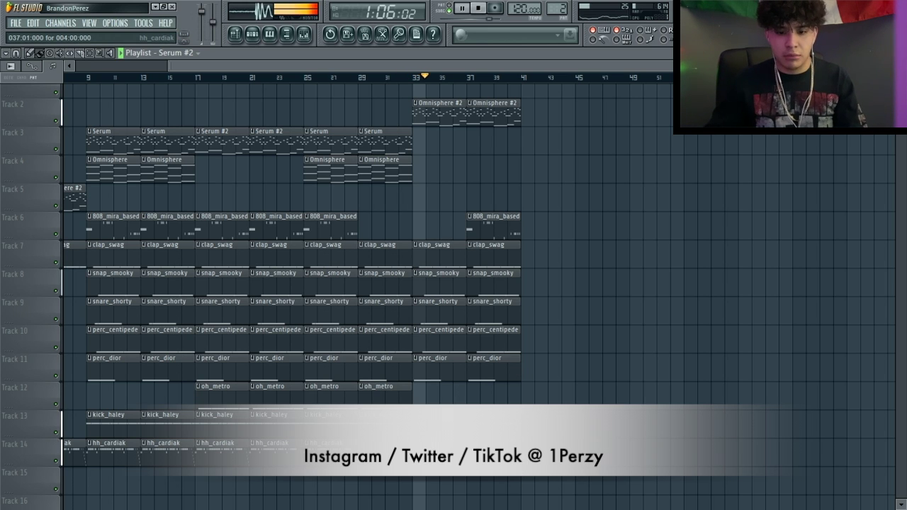
key("ctrl+z")
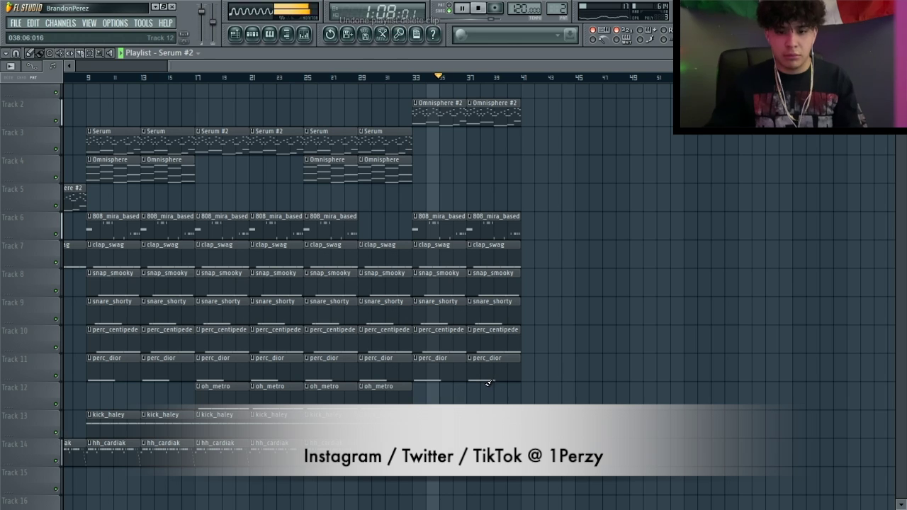
- Duplicate all melody, 808 and drum clips of bars 17 to 40 into bars 41 to 64
left_click_drag(501, 437, 117, 87, "ctrl")
right_click(419, 235, "ctrl")
left_click_drag(856, 469, 449, 117, "ctrl")
key("ctrl+b")
right_click(608, 234, "ctrl")
right_click(604, 239, "ctrl")
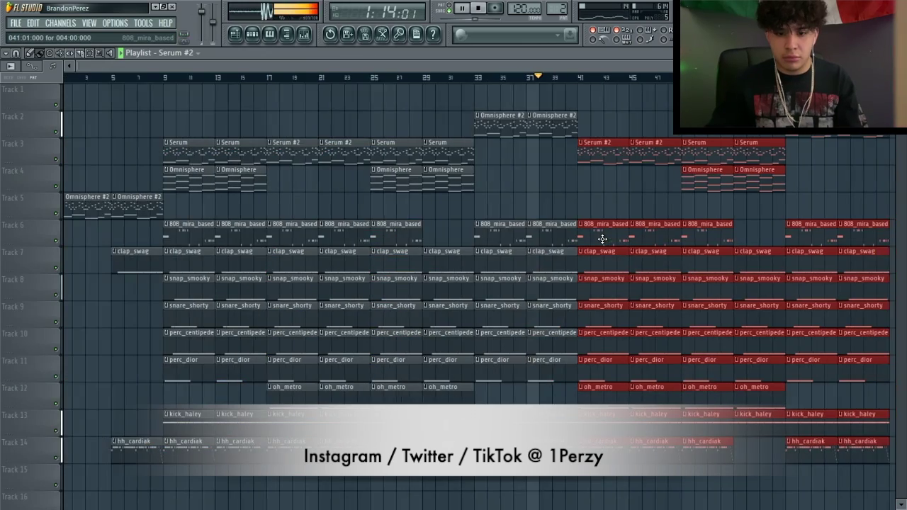
- Shorten the drum and 808 clips of bars 37 to 40 by one bar so they end at the start of bar 40
mouse_move(564, 237)
left_mouse_down("ctrl")
mouse_move(496, 452)
mouse_move(575, 248)
left_mouse_up("ctrl")
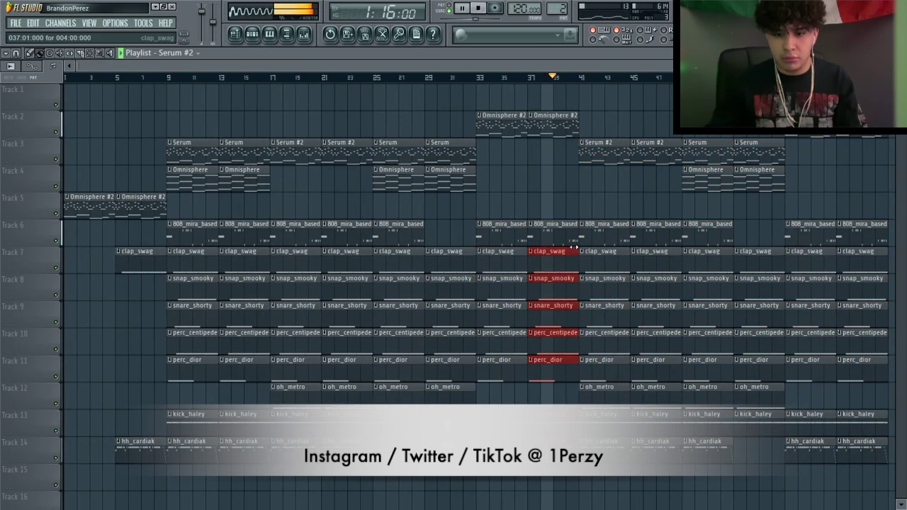
right_click(593, 169, "ctrl")
scroll(269, 497, "down", 3)
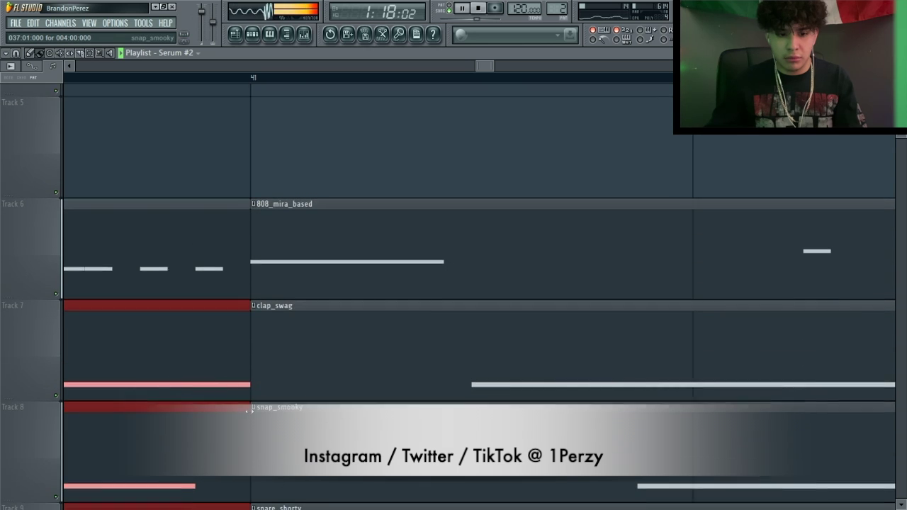
left_click_drag(6, 388, 9, 388)
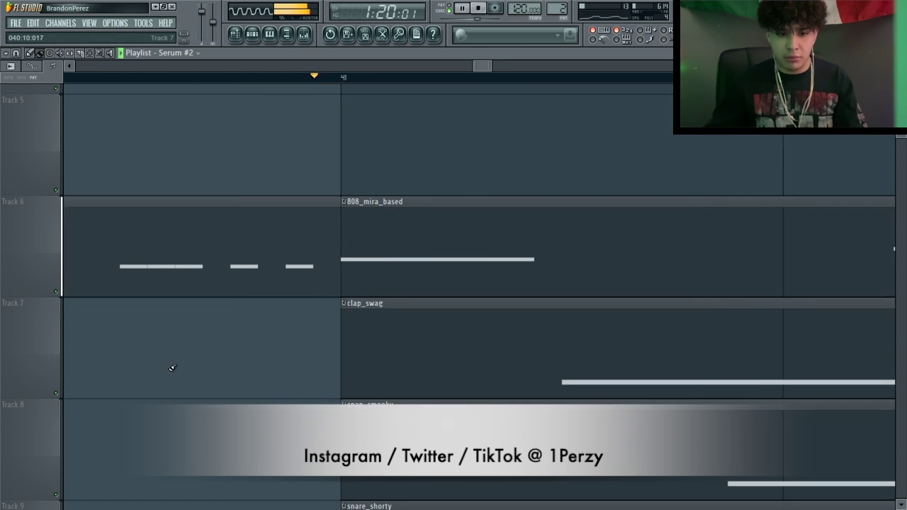
left_click(267, 257, "ctrl")
right_click(283, 248, "ctrl")
scroll(622, 294, "up", 2)
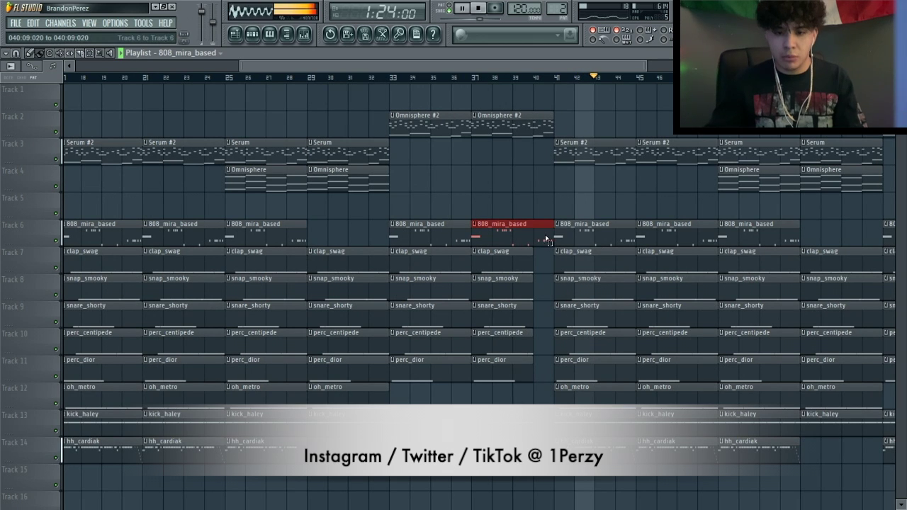
left_click_drag(555, 233, 532, 247)
- Delete the 808 and all drum clips from bars 57 to 64
scroll(616, 248, "down", 2)
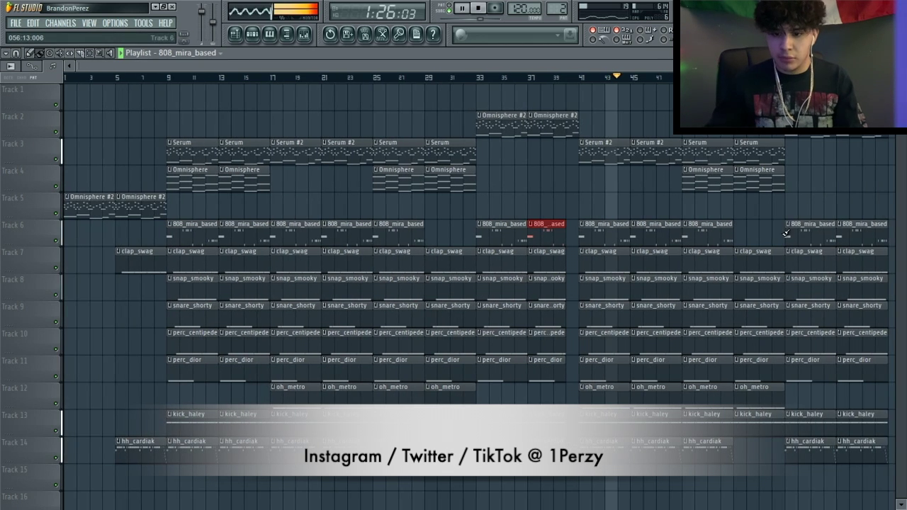
mouse_move(792, 234)
left_mouse_down()
mouse_move(815, 228)
mouse_move(842, 254)
mouse_move(806, 443)
mouse_move(879, 331)
mouse_move(826, 225)
left_mouse_up()
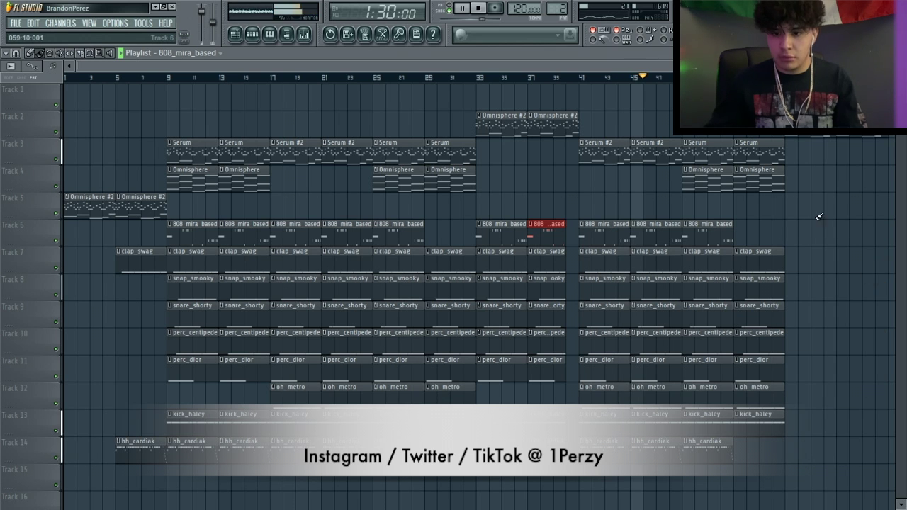
- Repeat the Serum clip of bars 53 to 56 through bars 57 to 64, and the Omnisphere clip through bars 57 to 60 only
left_click_drag(772, 175, 832, 167)
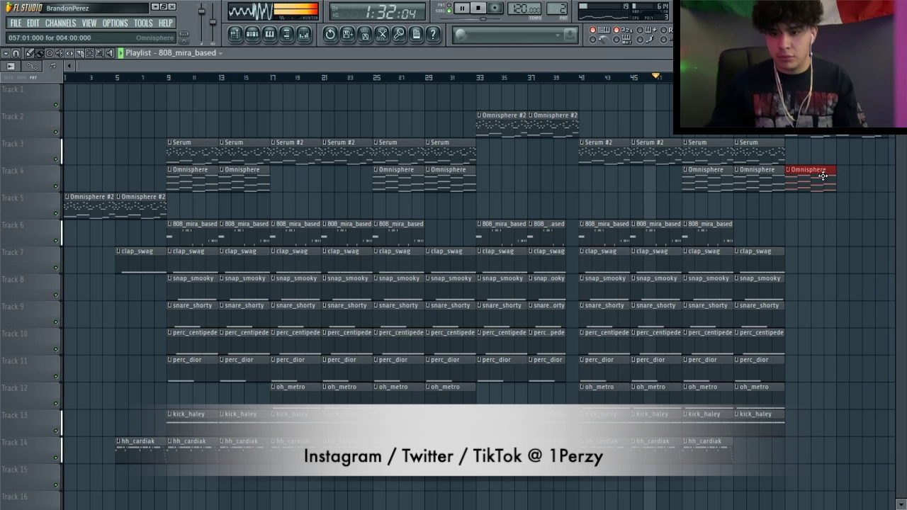
key("ctrl+b")
left_click(770, 157, "ctrl")
key("ctrl+b")
key("ctrl+b")
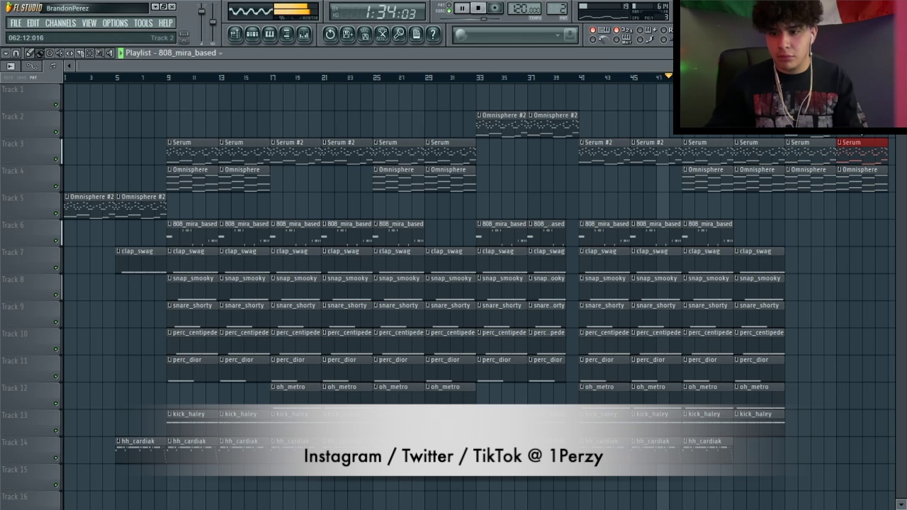
right_click(860, 186)
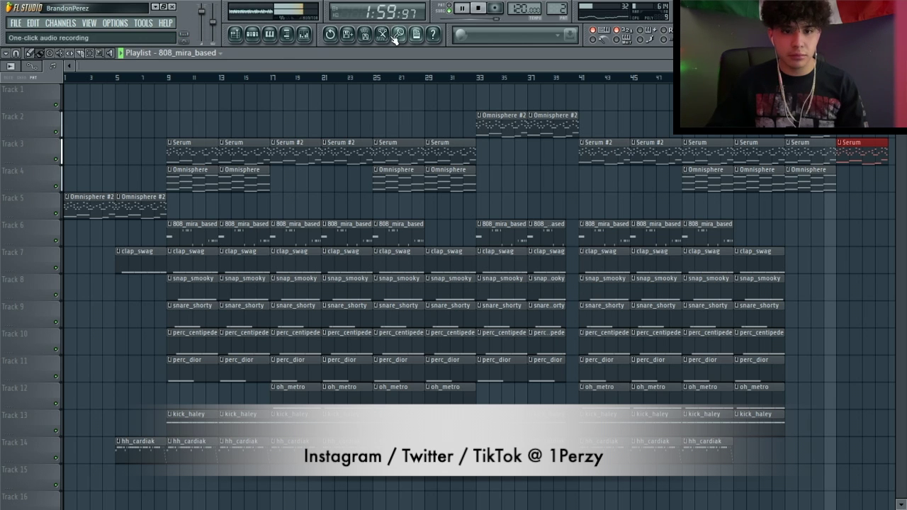
- Place the thunder tag sample from the PERCY TAG folder at bar 1 of Track 9 and stop playback
left_click(286, 35)
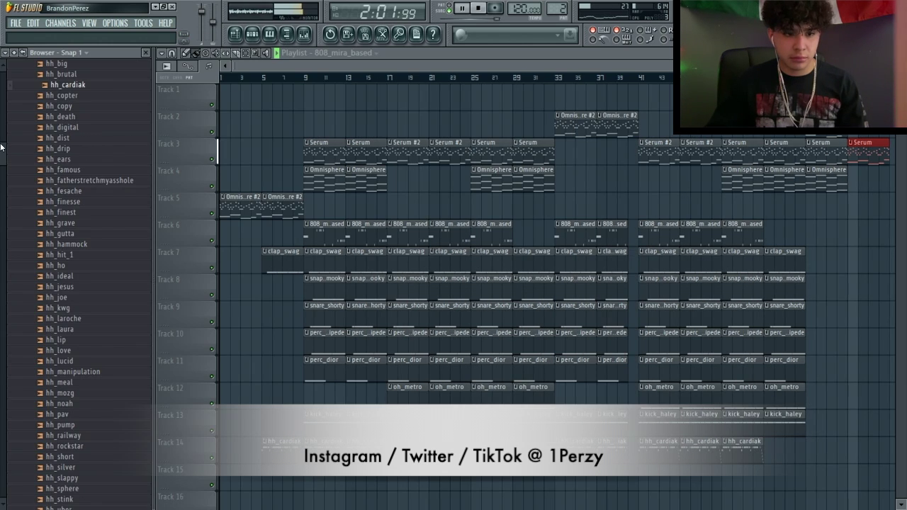
left_click_drag(4, 174, 2, 386)
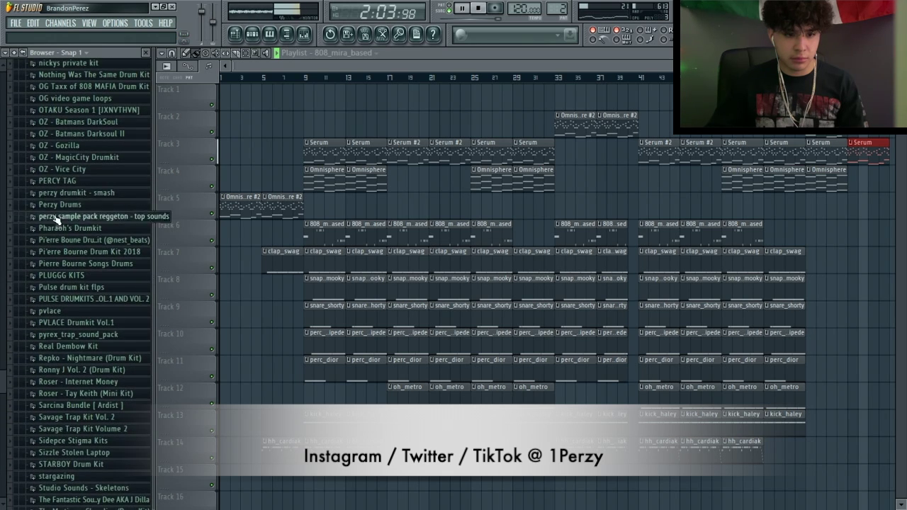
left_click(67, 179)
left_click_drag(70, 224, 221, 316)
key("space")
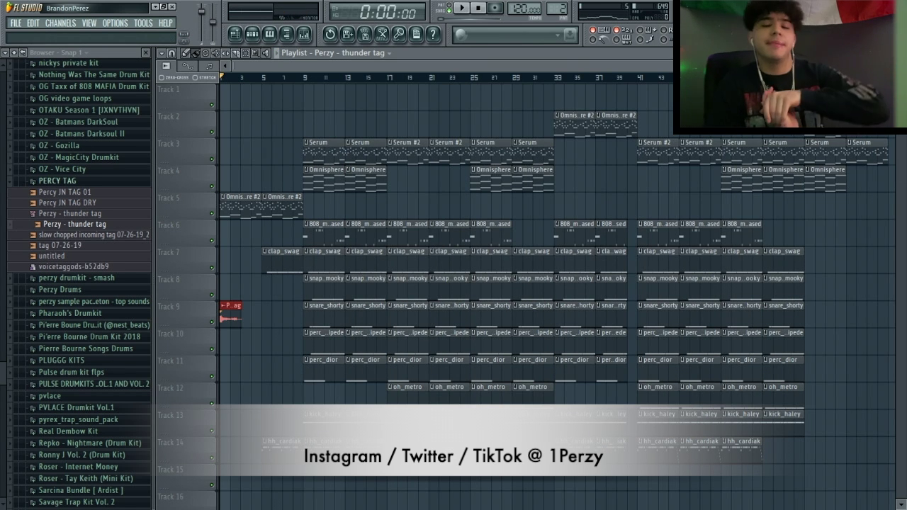